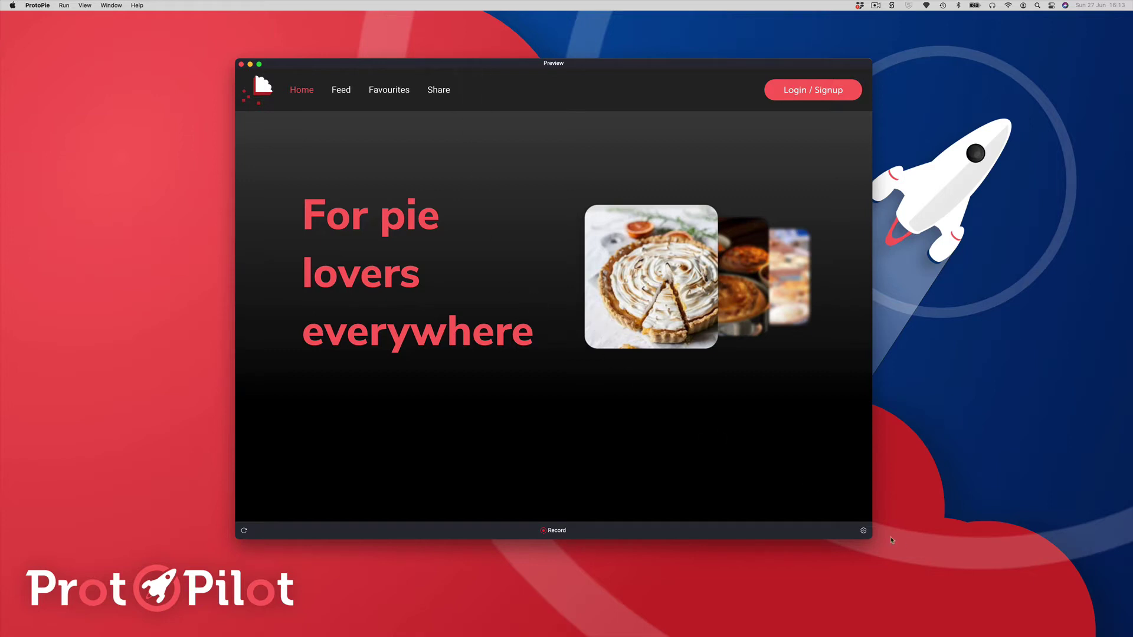
Set the preview's cursor type to Arrow and scroll down the pie landing page to try its scroll animation.
left_click(863, 530)
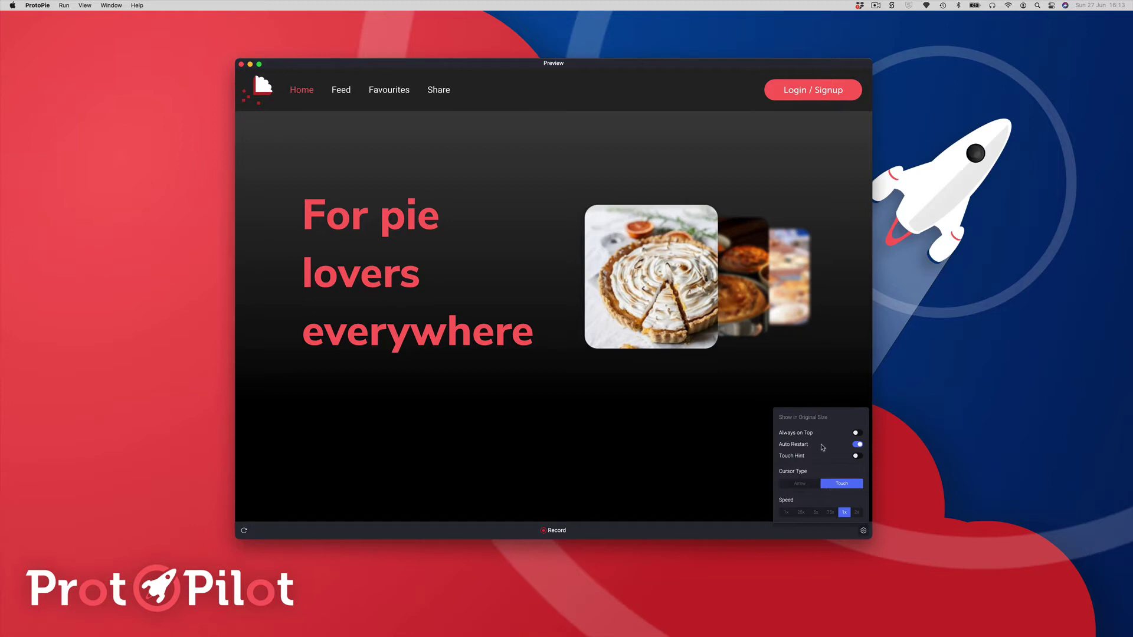
left_click(794, 484)
left_click(807, 379)
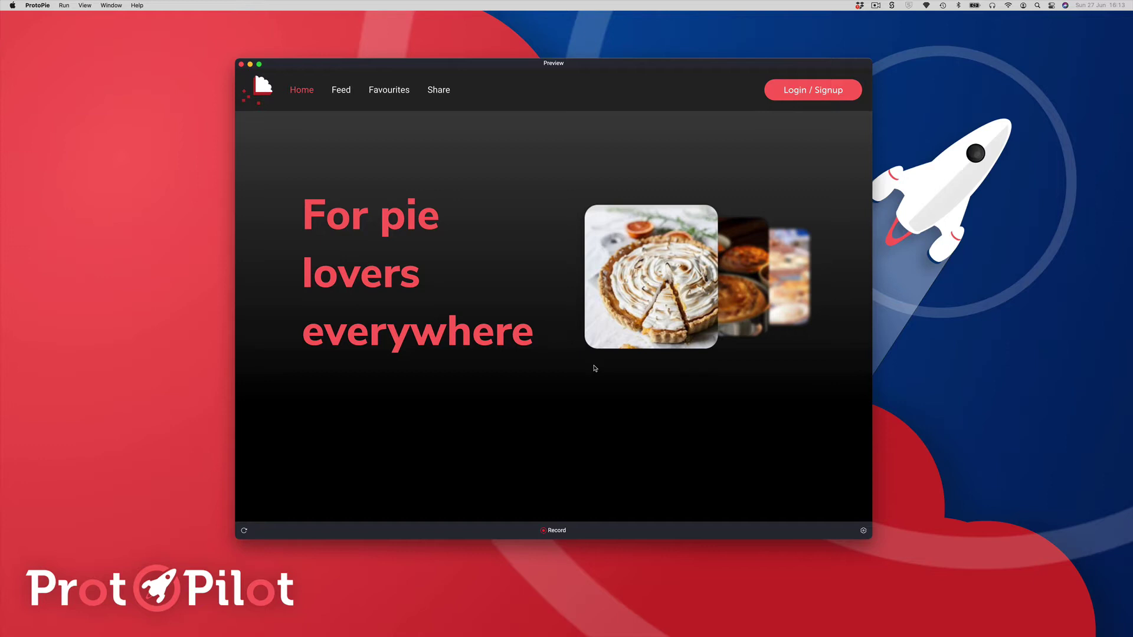
scroll(595, 368, "down", 1)
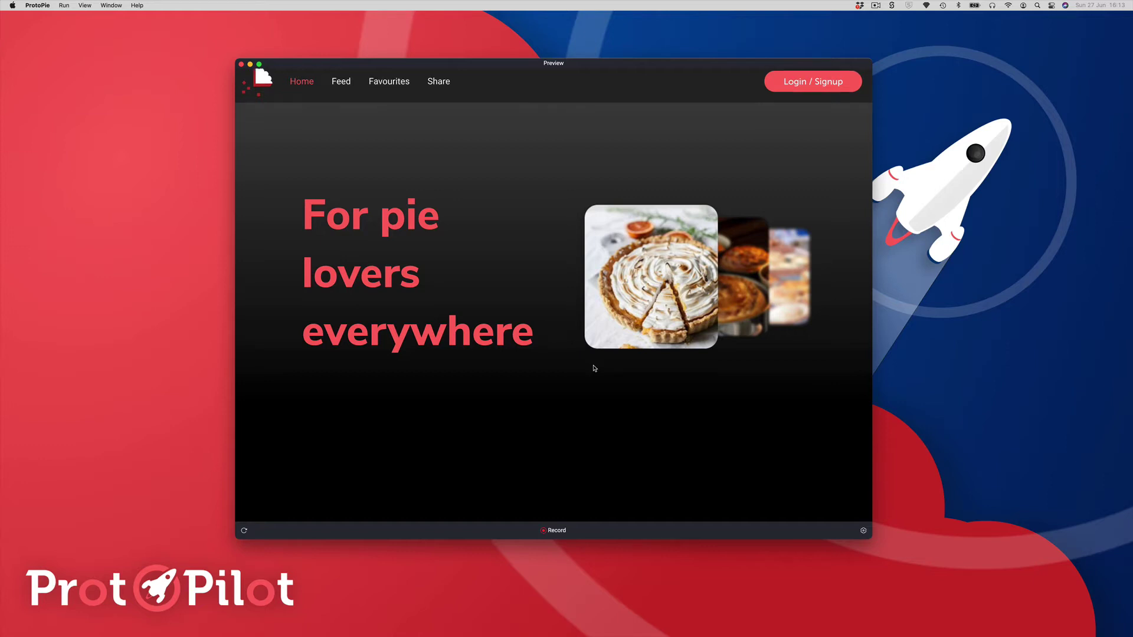
scroll(595, 368, "down", 1)
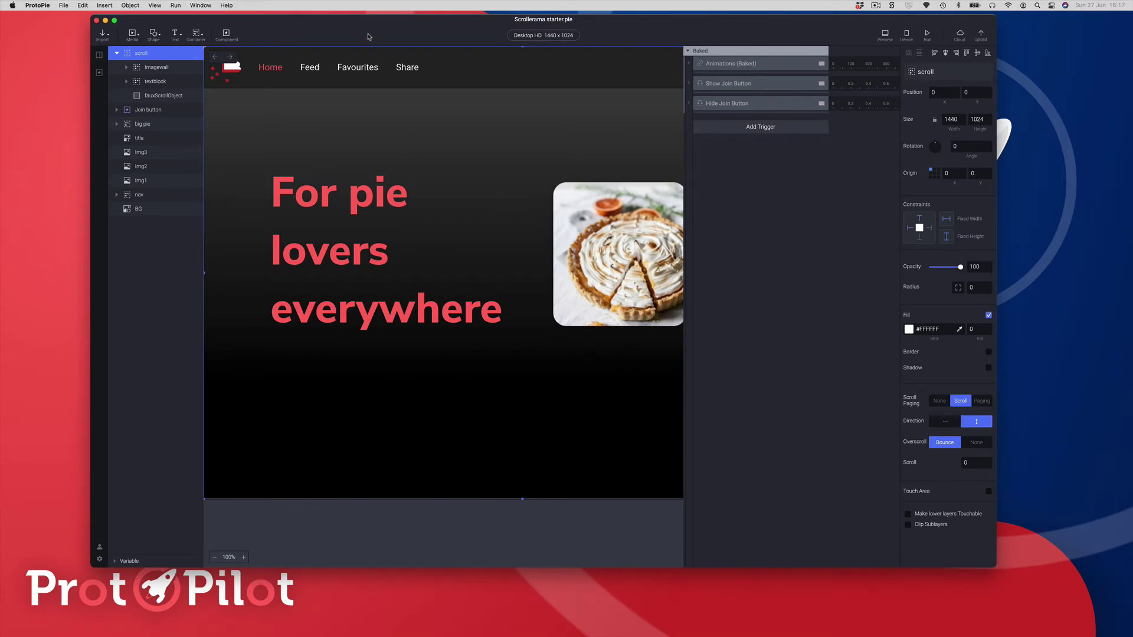
Fit the whole Home scene in an enlarged editor window at 50% zoom and inspect the fauxScrollObject layer's properties.
left_click_drag(369, 34, 366, 41)
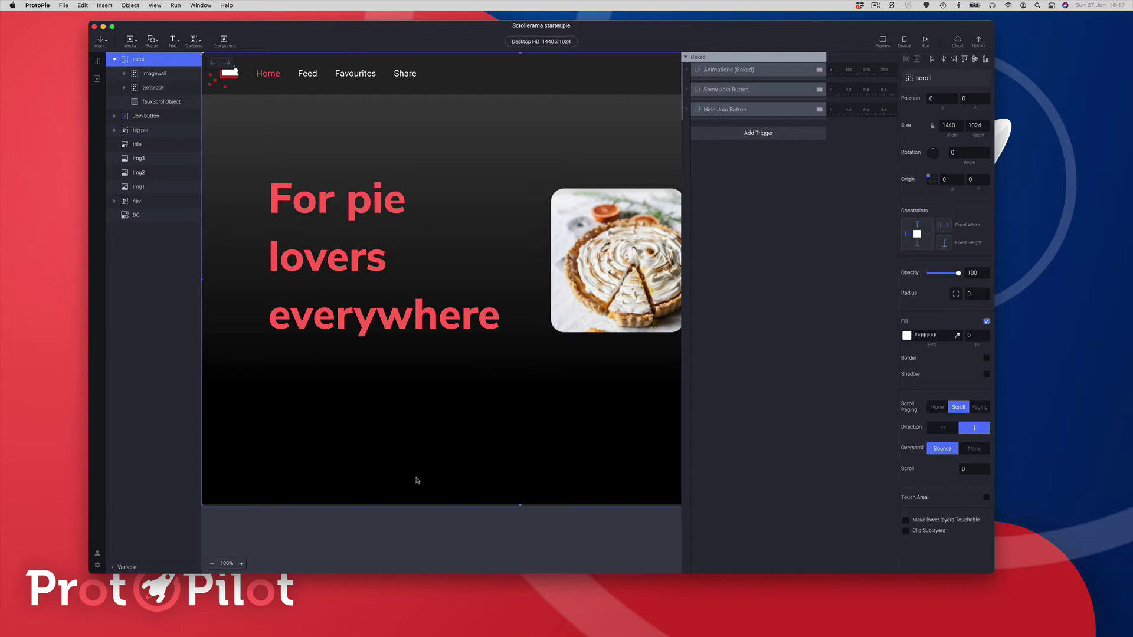
left_click(212, 563)
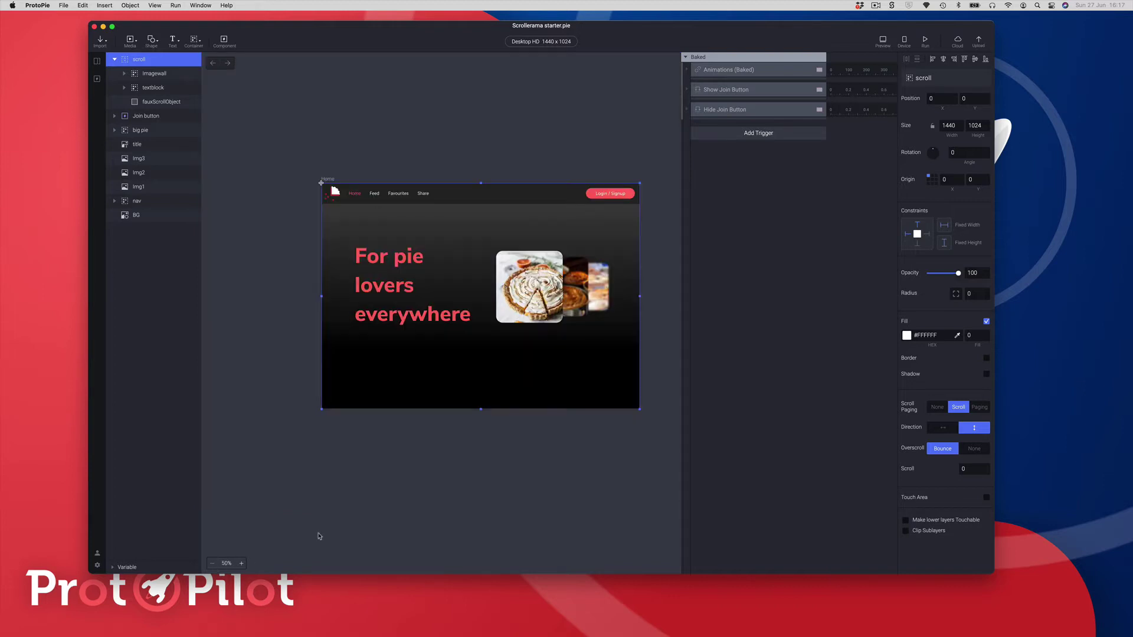
scroll(583, 451, "right", 5)
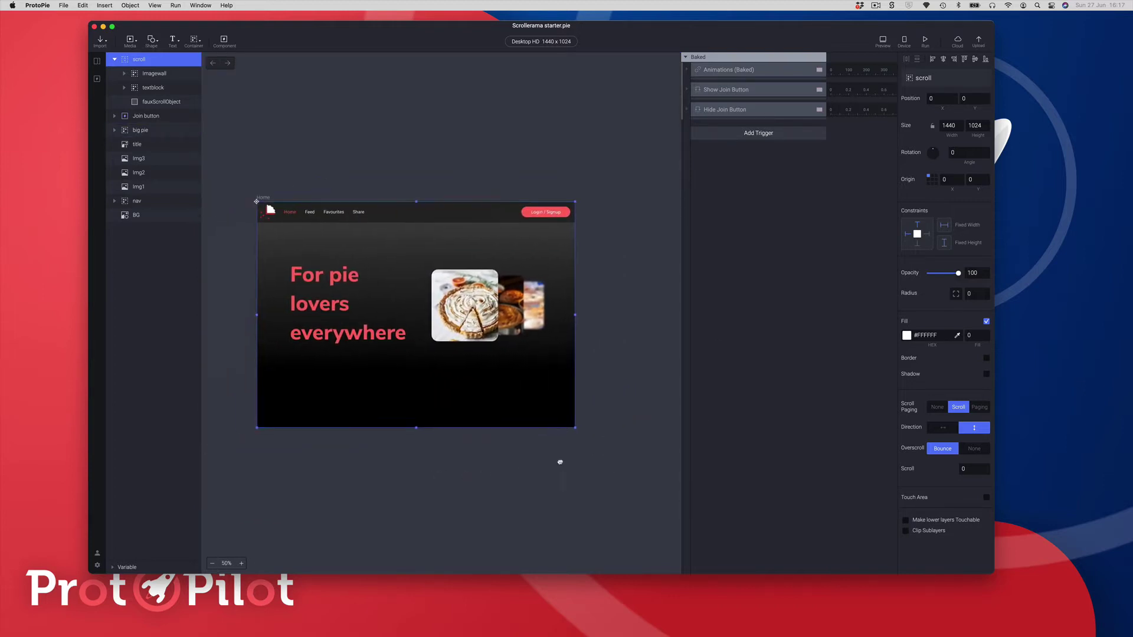
scroll(543, 464, "left", 3)
left_click_drag(998, 575, 1060, 607)
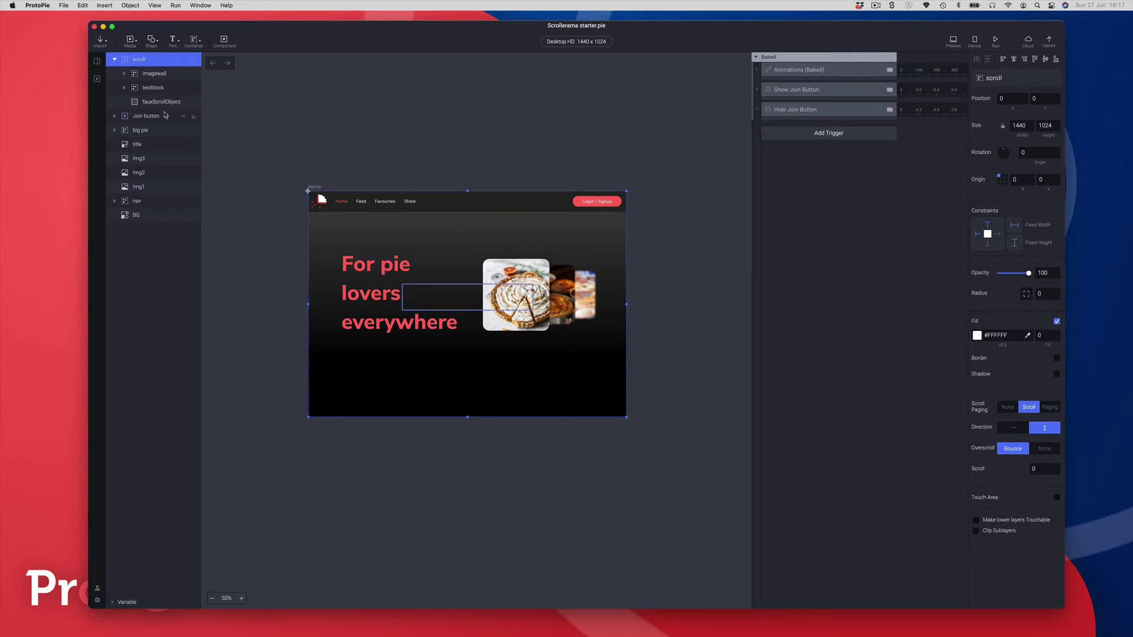
left_click(136, 105)
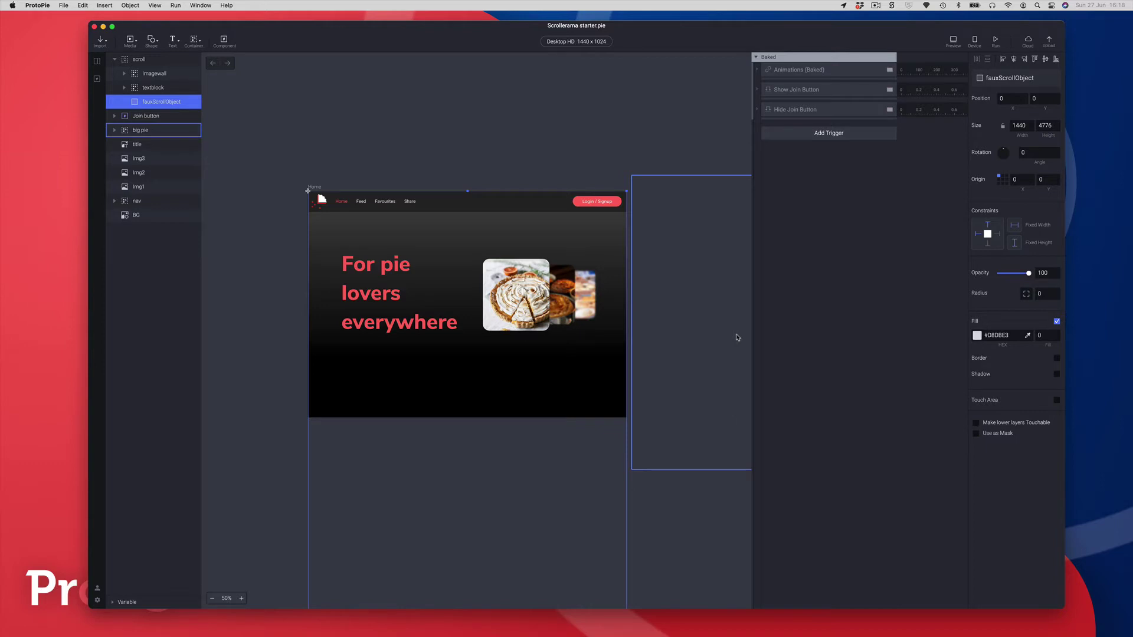
Create a number variable for this scene only and name it Scroll.
left_click(114, 603)
left_click(195, 450)
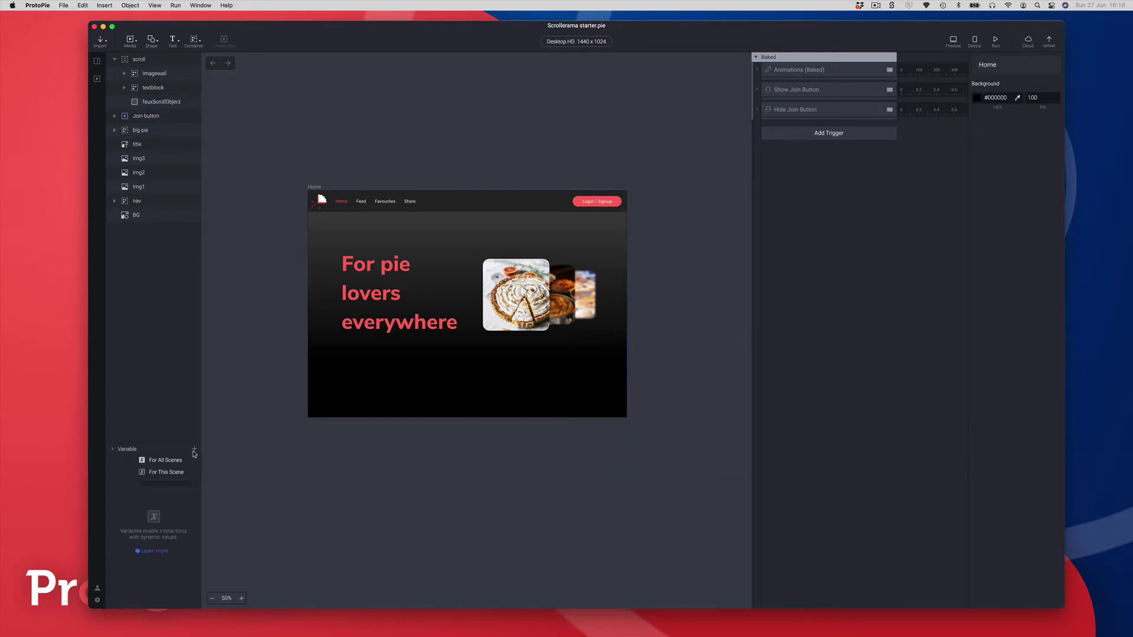
left_click(159, 472)
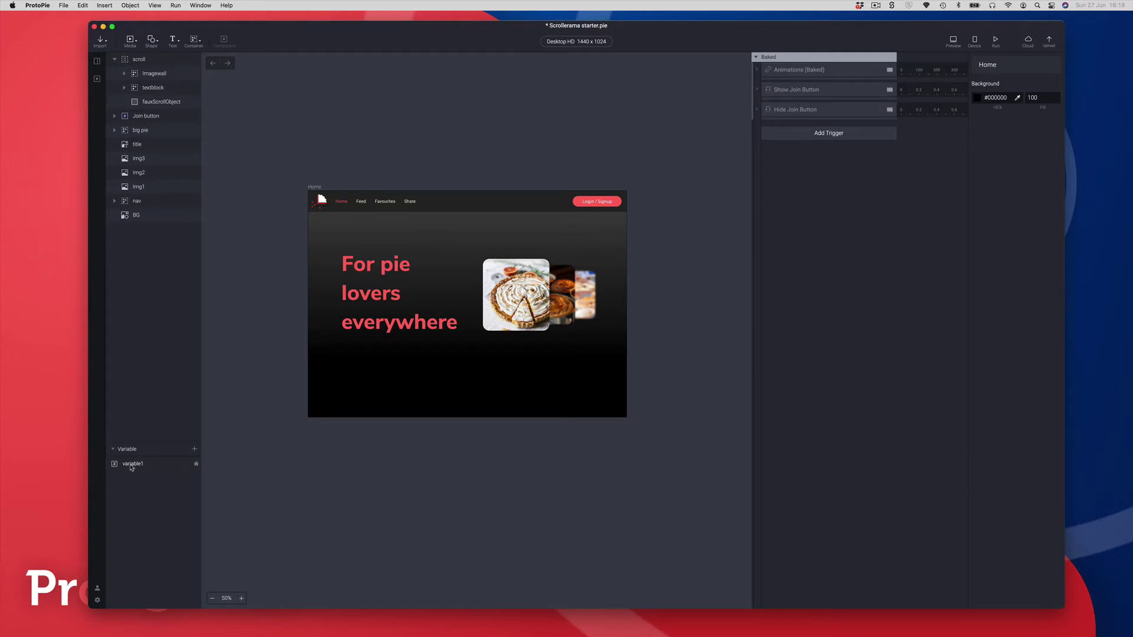
left_click(131, 465)
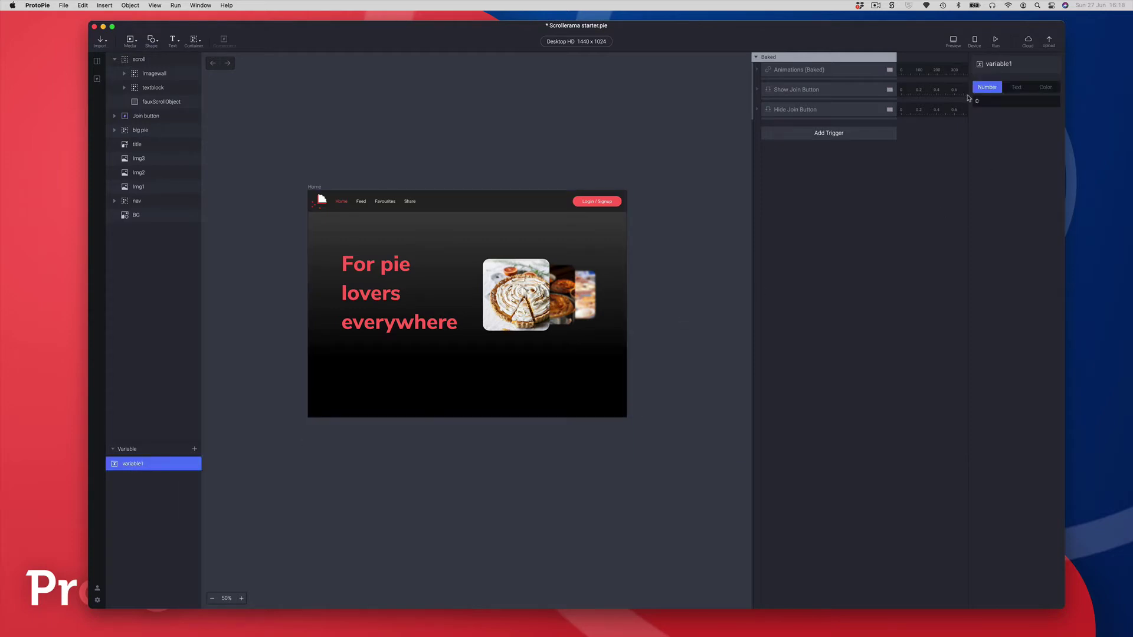
double_click(142, 467)
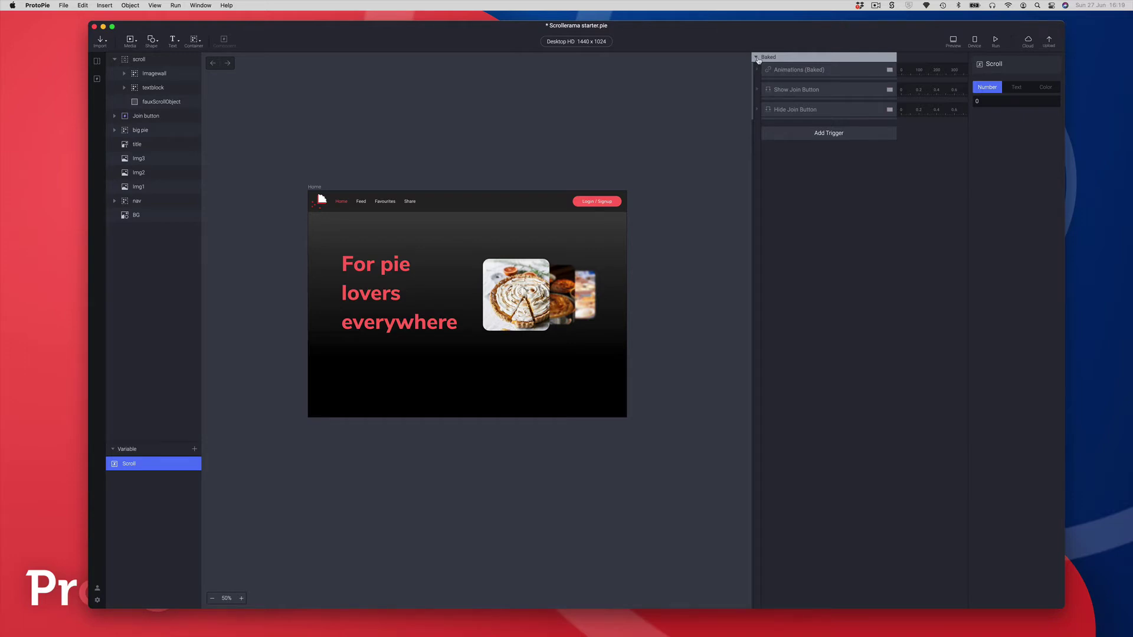
Collapse the Baked trigger group and add a Detect trigger that monitors the scroll container's Scroll property.
left_click(756, 58)
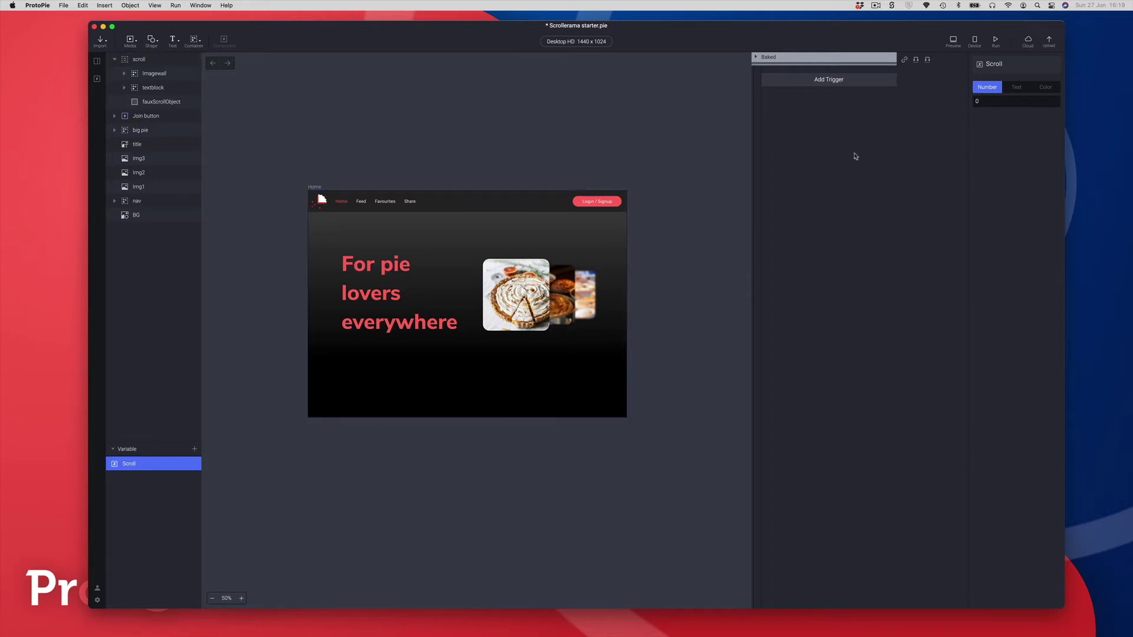
left_click(817, 81)
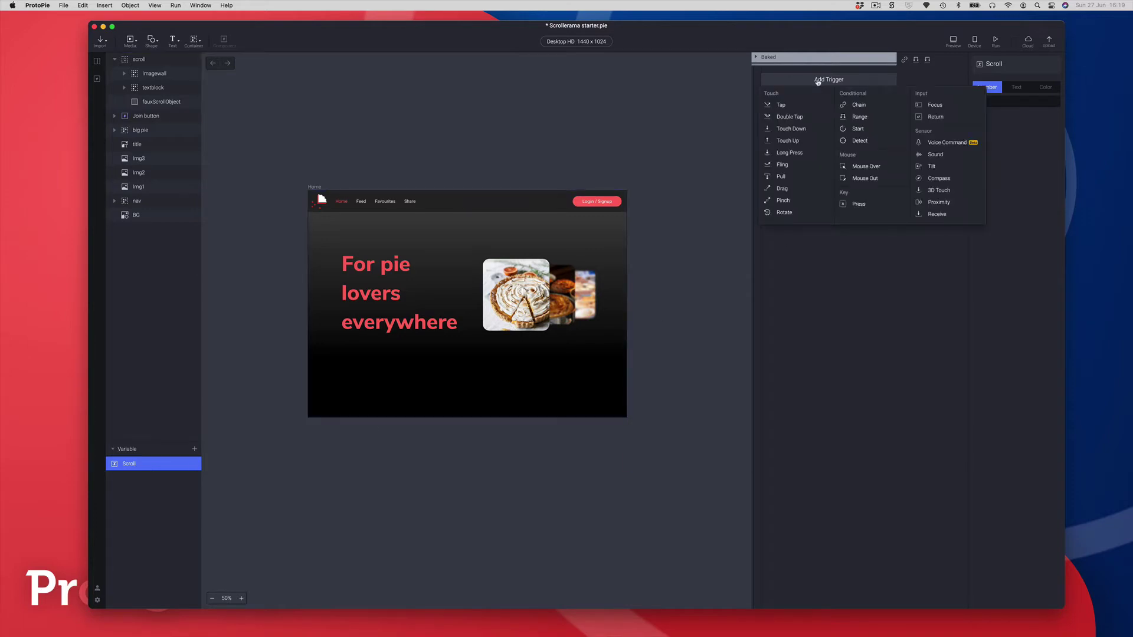
left_click(853, 142)
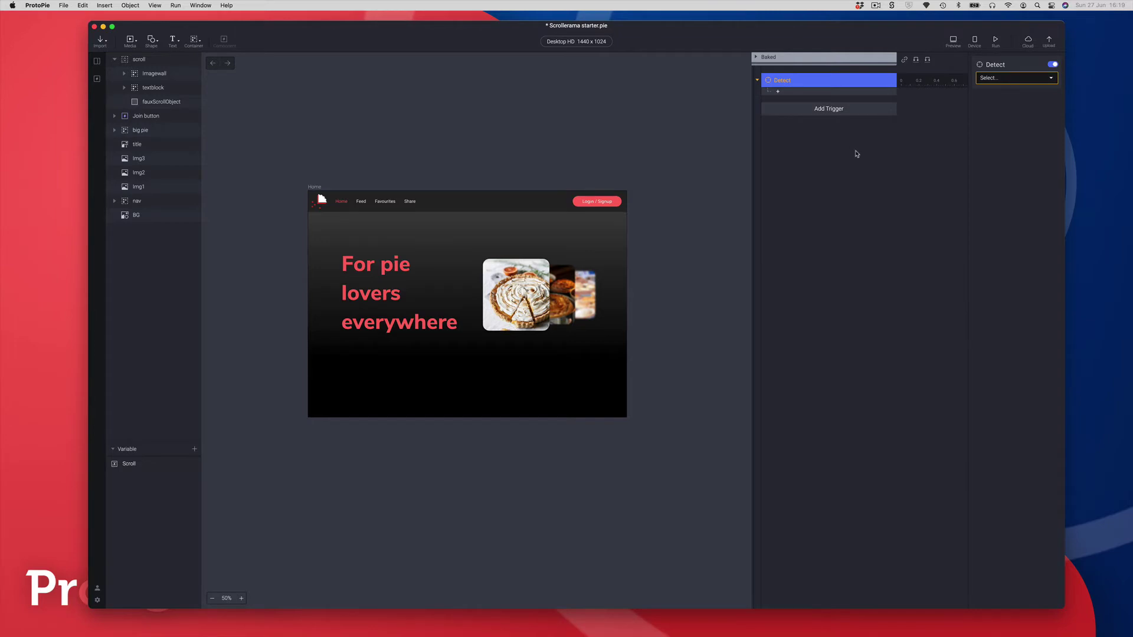
left_click(1016, 77)
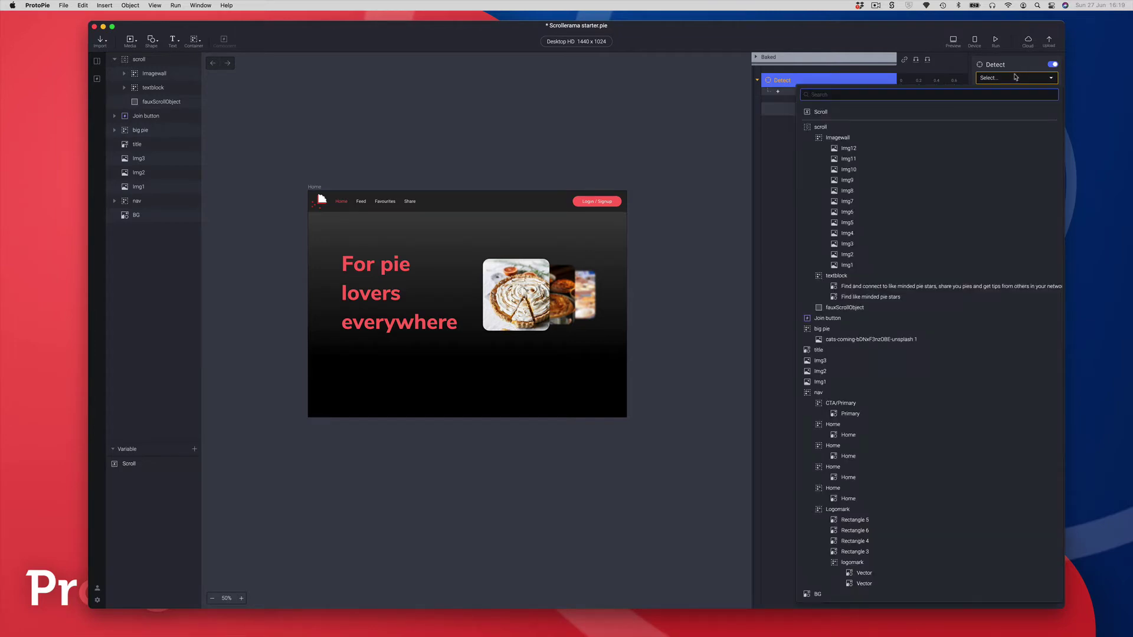
left_click(807, 129)
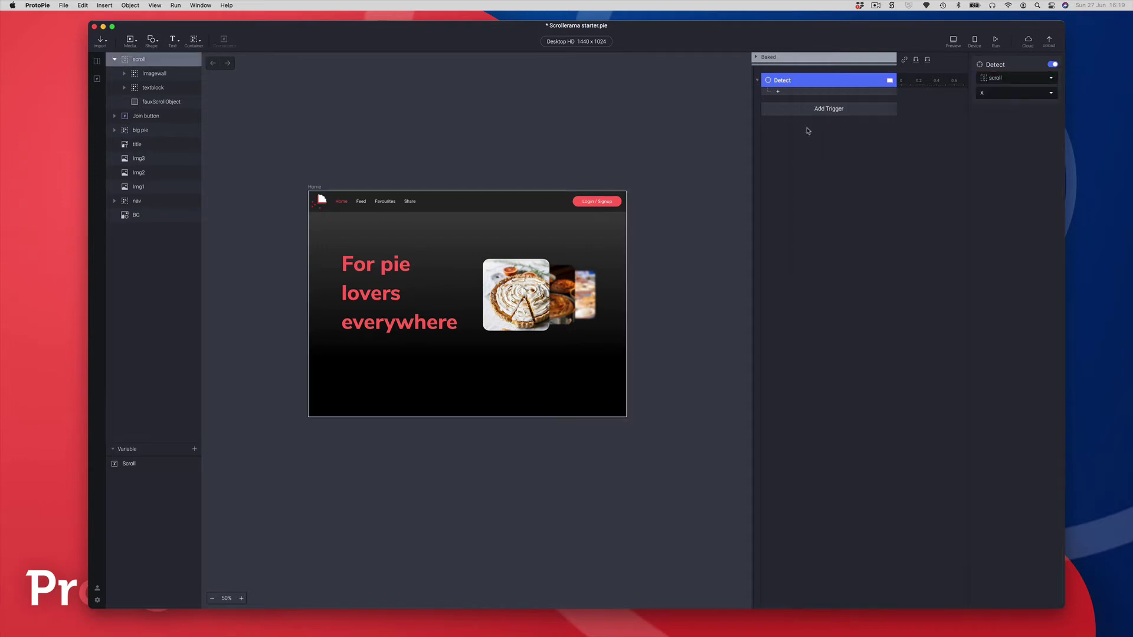
left_click(993, 98)
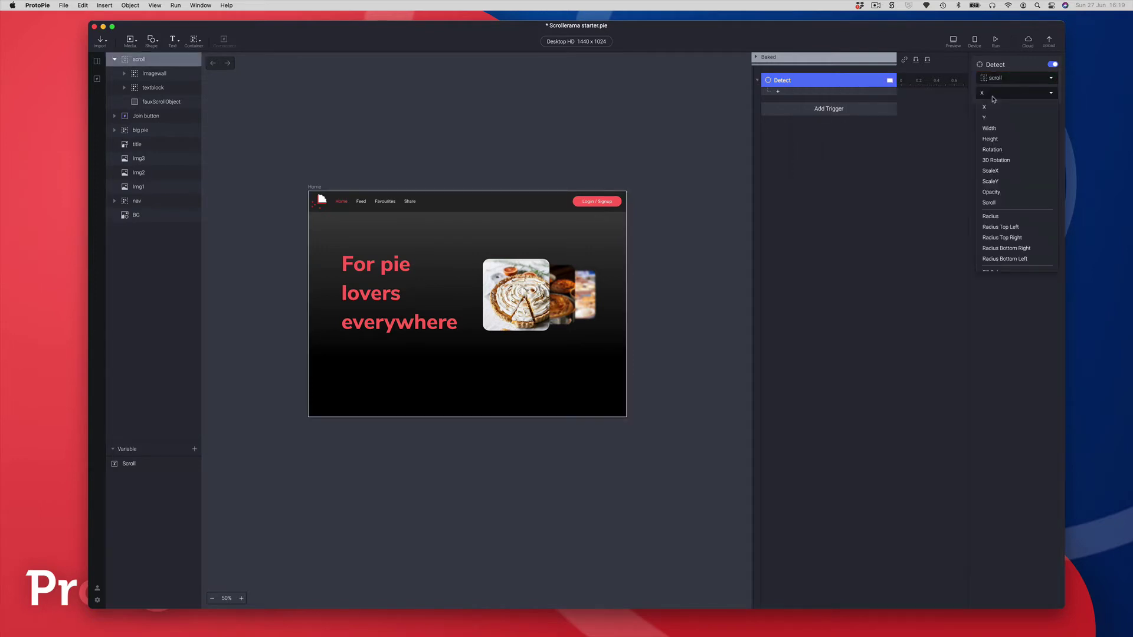
left_click(997, 203)
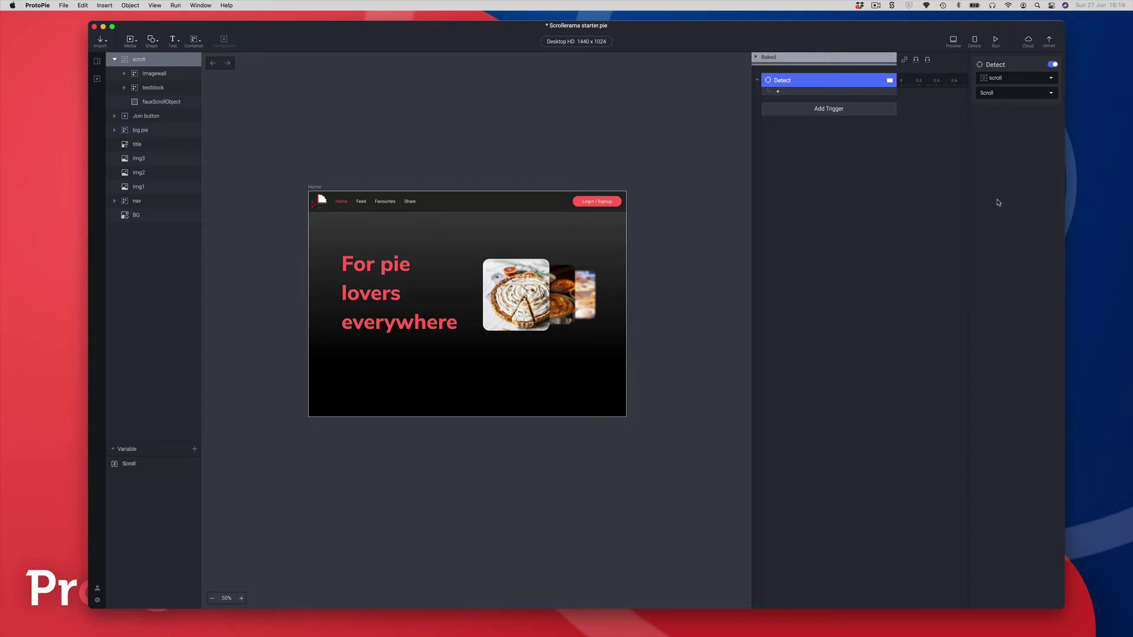
Add an Assign response to the Detect trigger with the Scroll variable as its target.
left_click(785, 93)
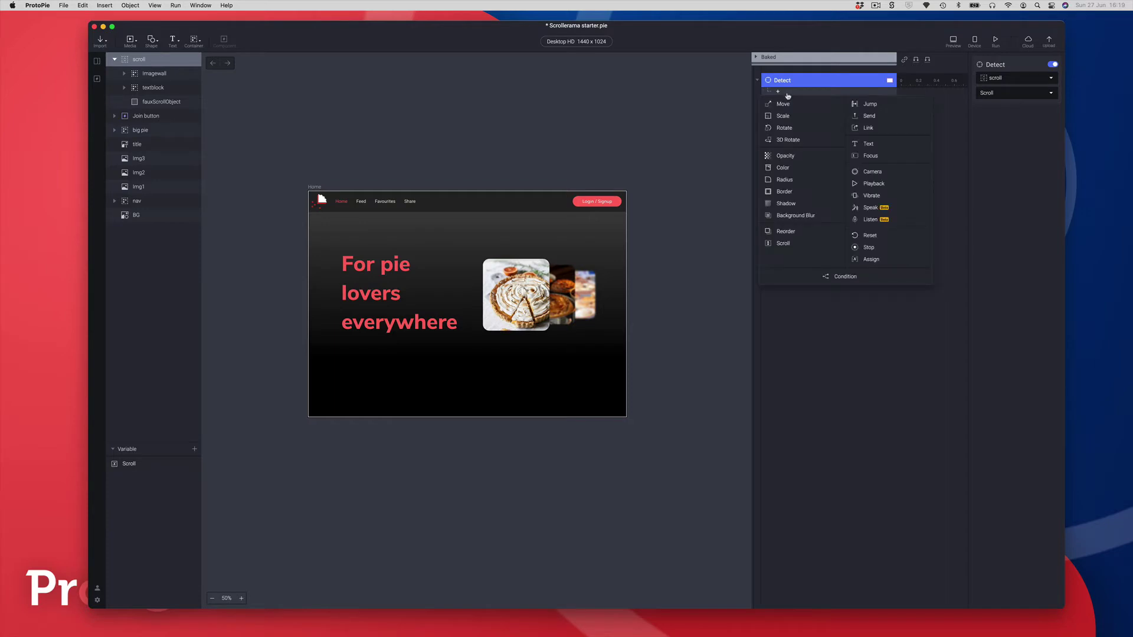
left_click(878, 260)
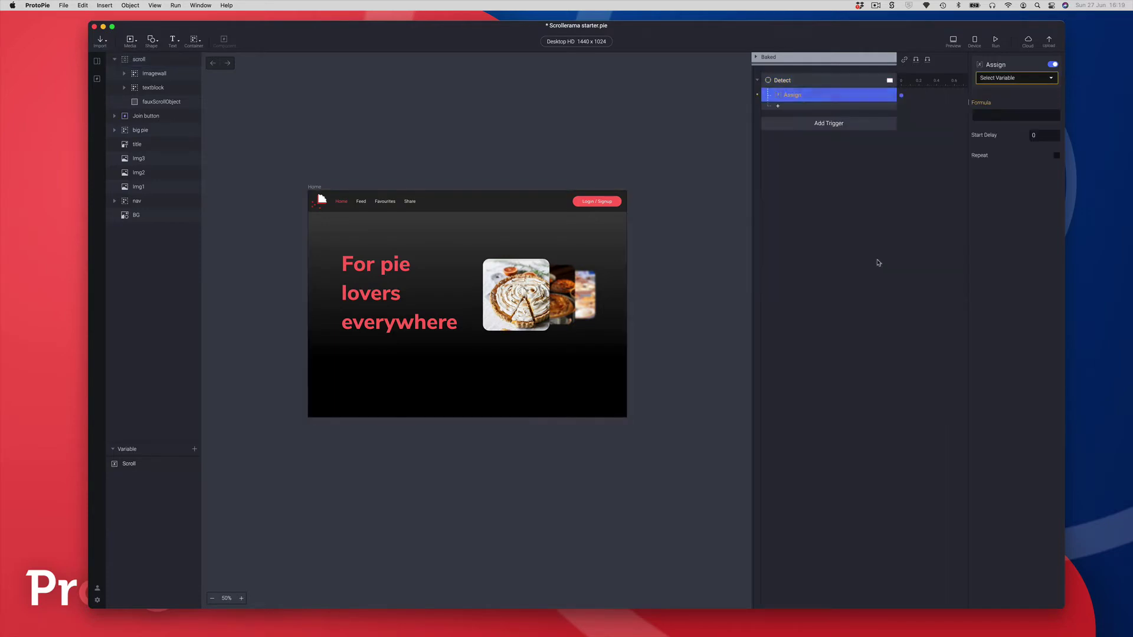
left_click(1003, 79)
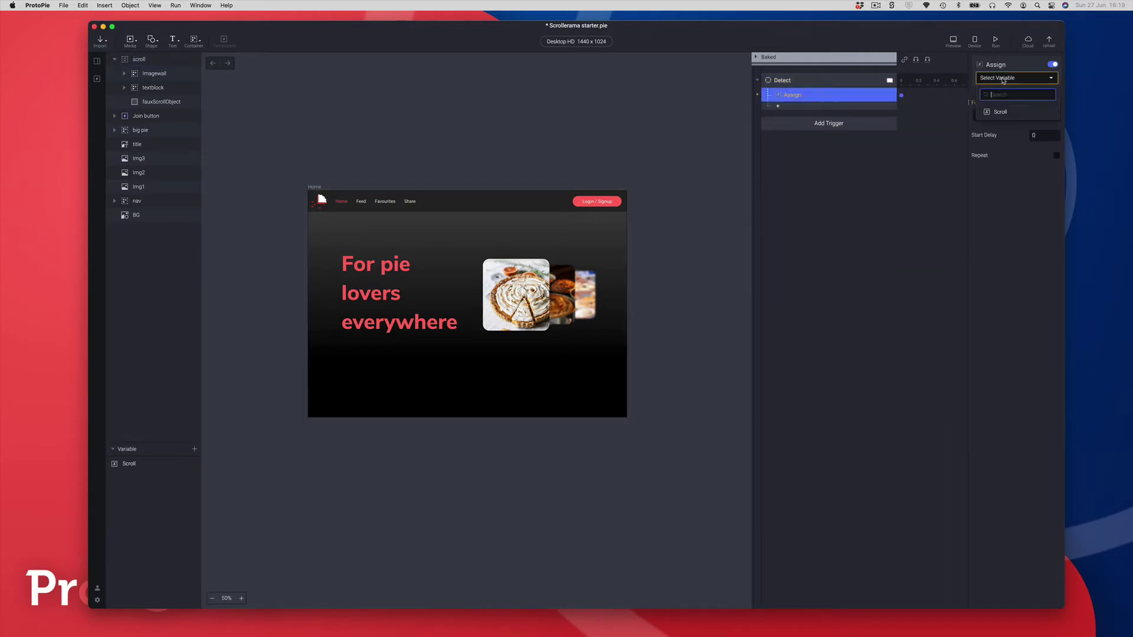
left_click(997, 112)
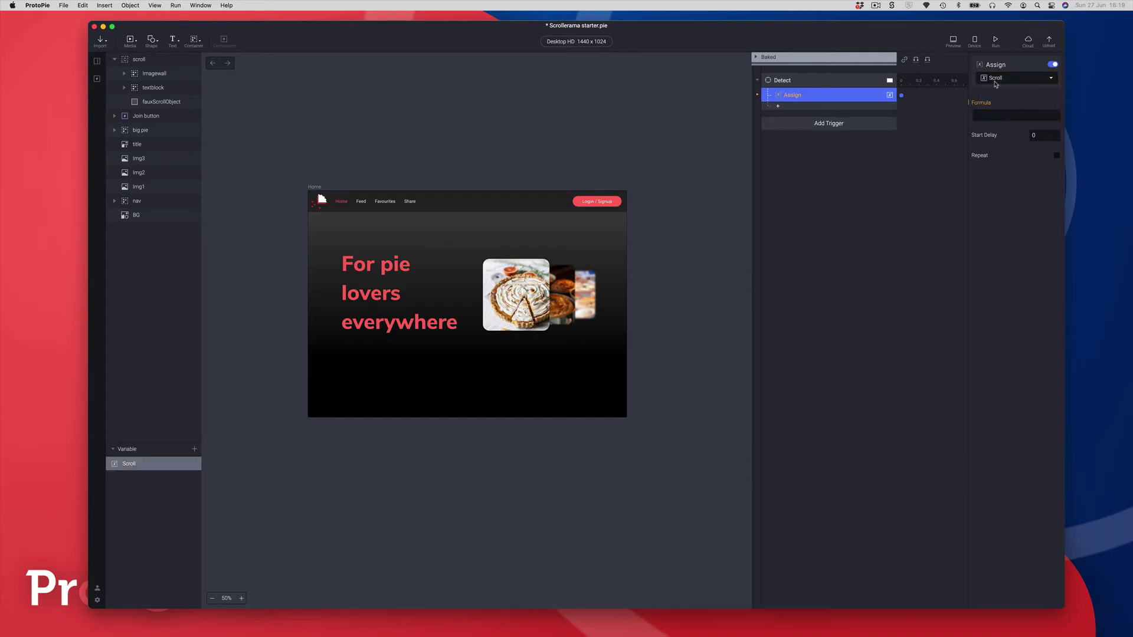
Set the Assign response's formula to `scroll`.scrollOffset, using the scroll container layer.
left_click(989, 116)
left_click(1054, 116)
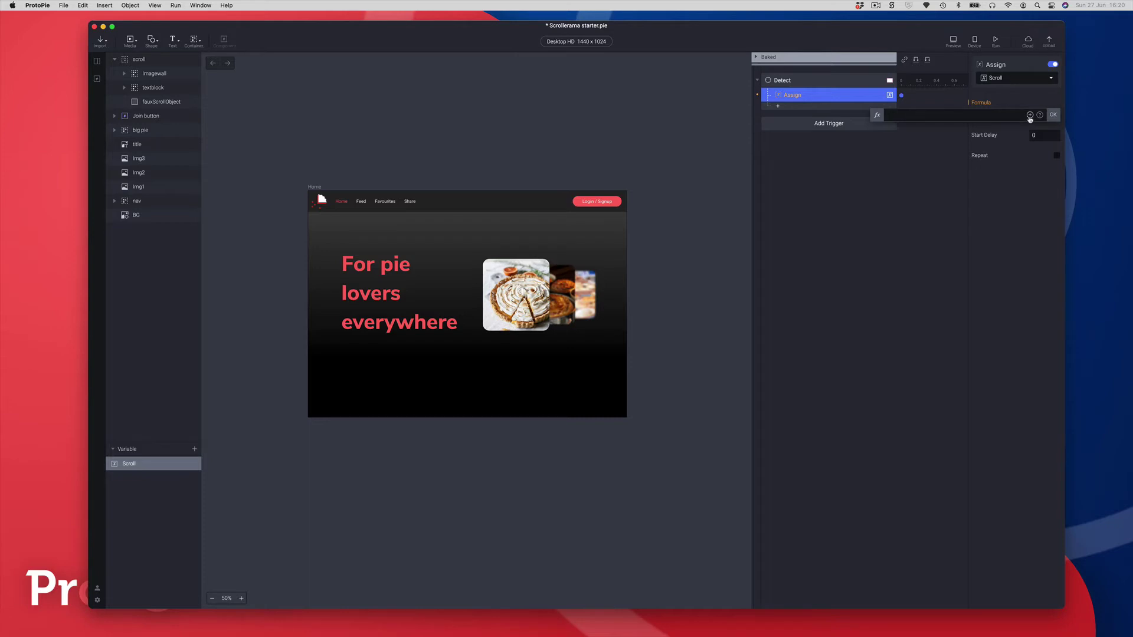
left_click(1029, 116)
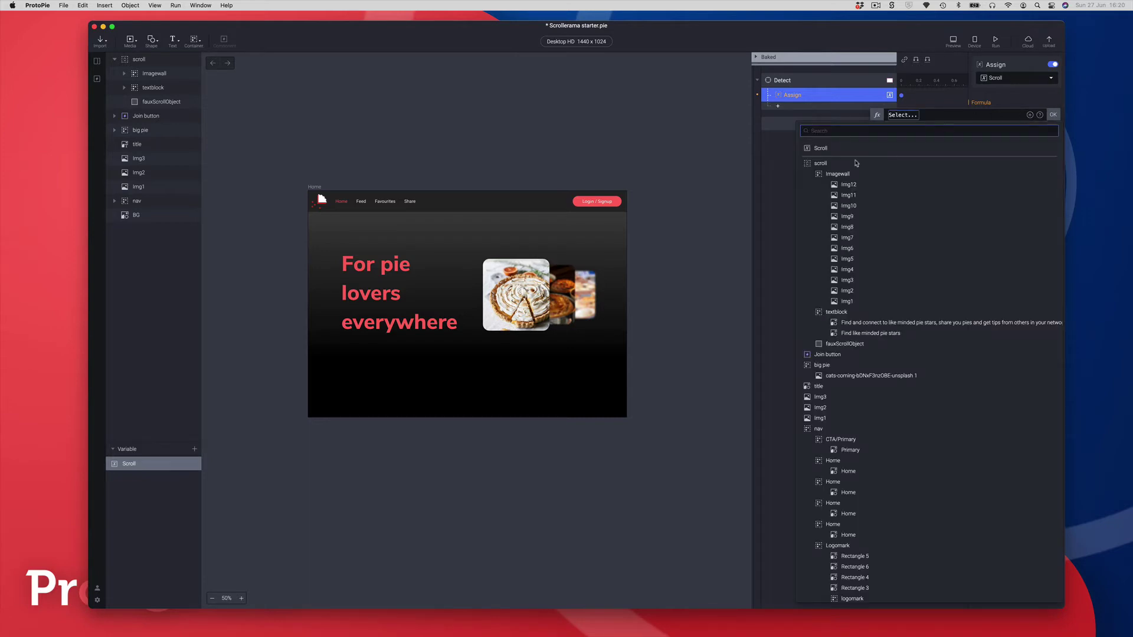
left_click(814, 164)
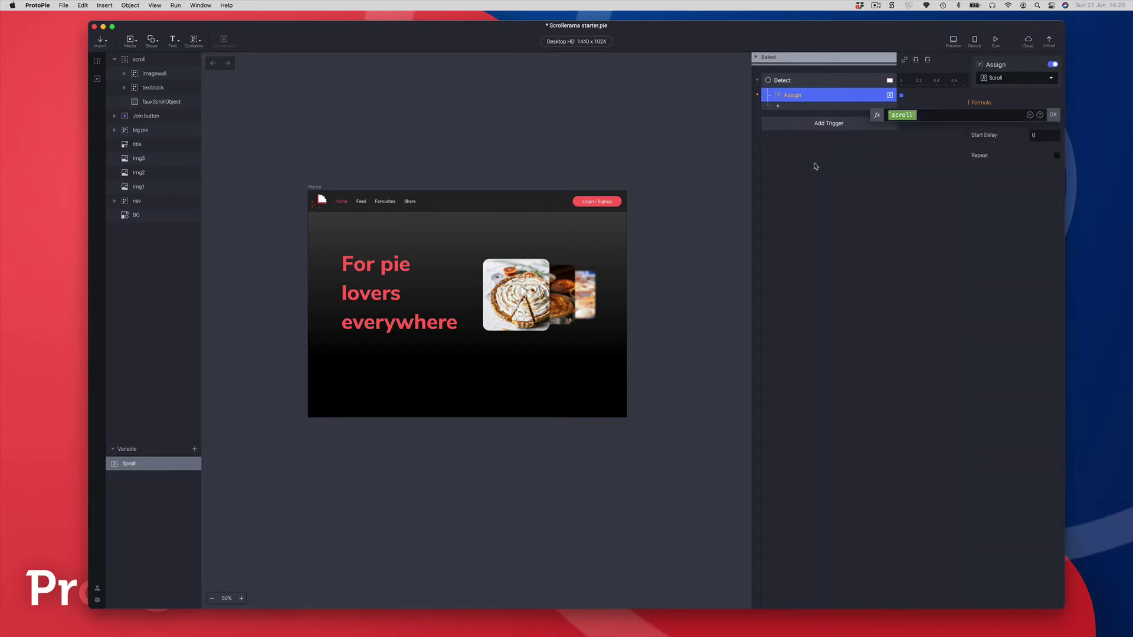
type(".")
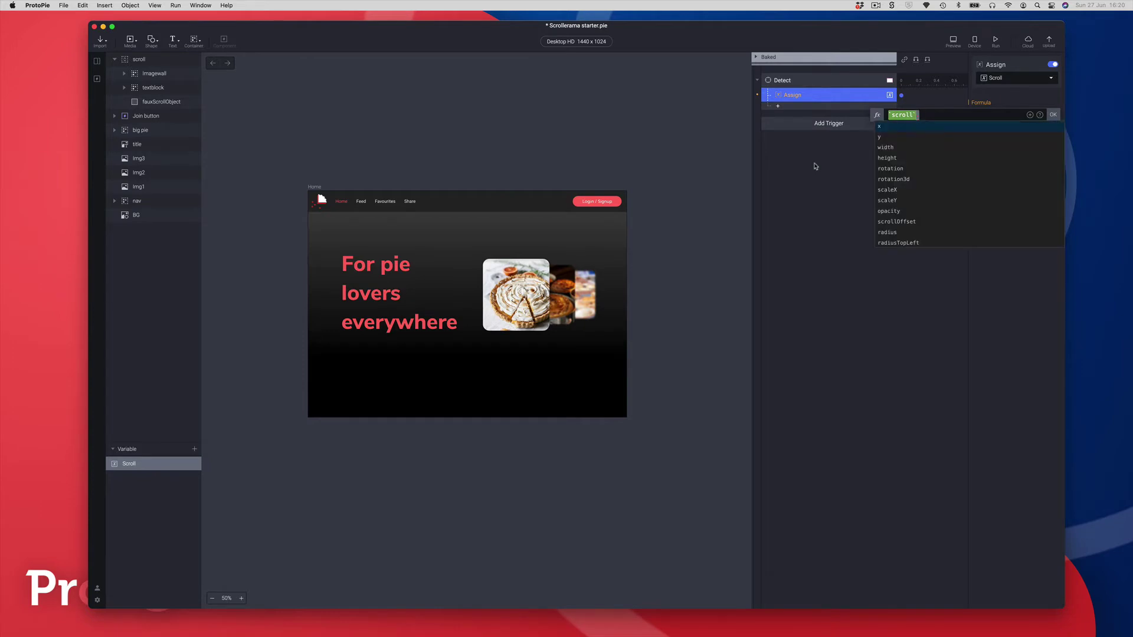
left_click(903, 222)
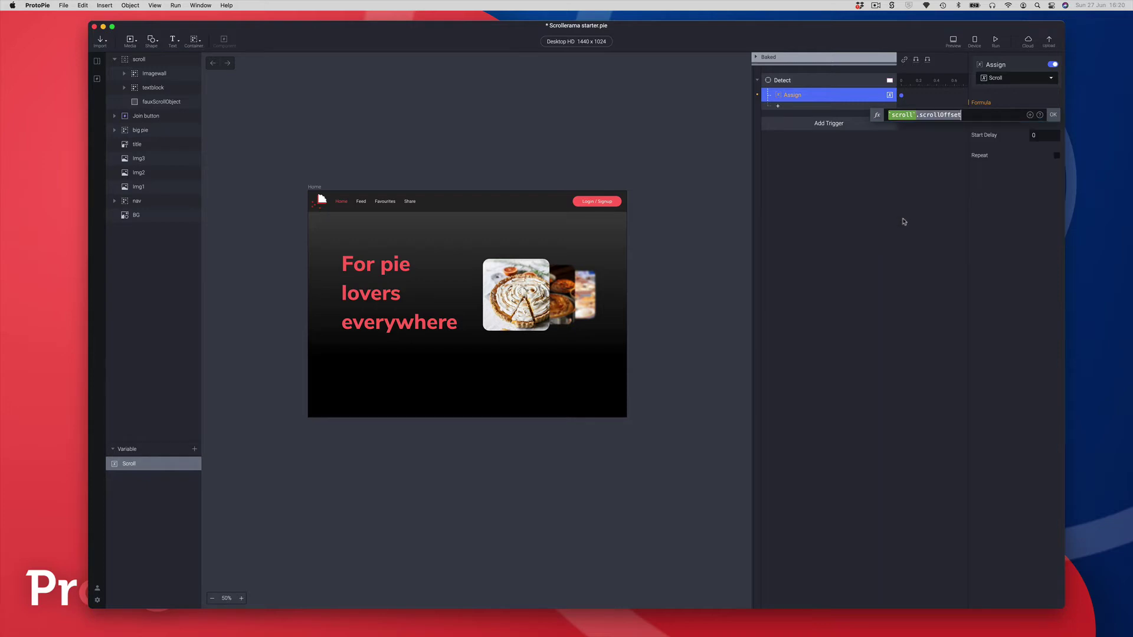
left_click(1050, 118)
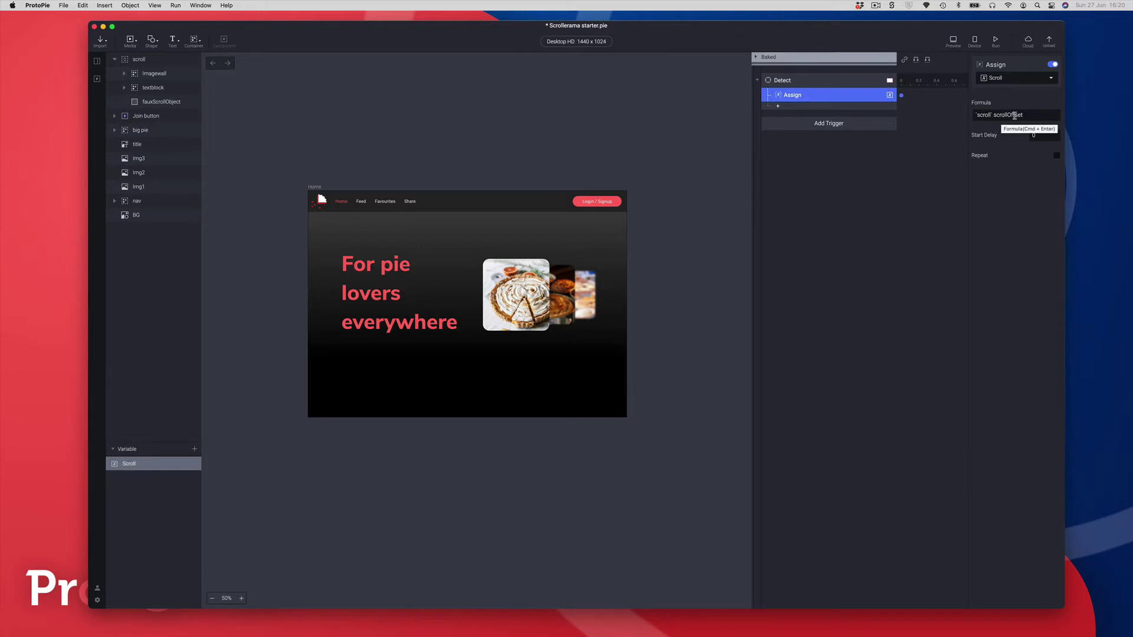
Display the Scroll variable's value on the canvas above the title, and test it by scrolling the page in the preview.
left_click(197, 466)
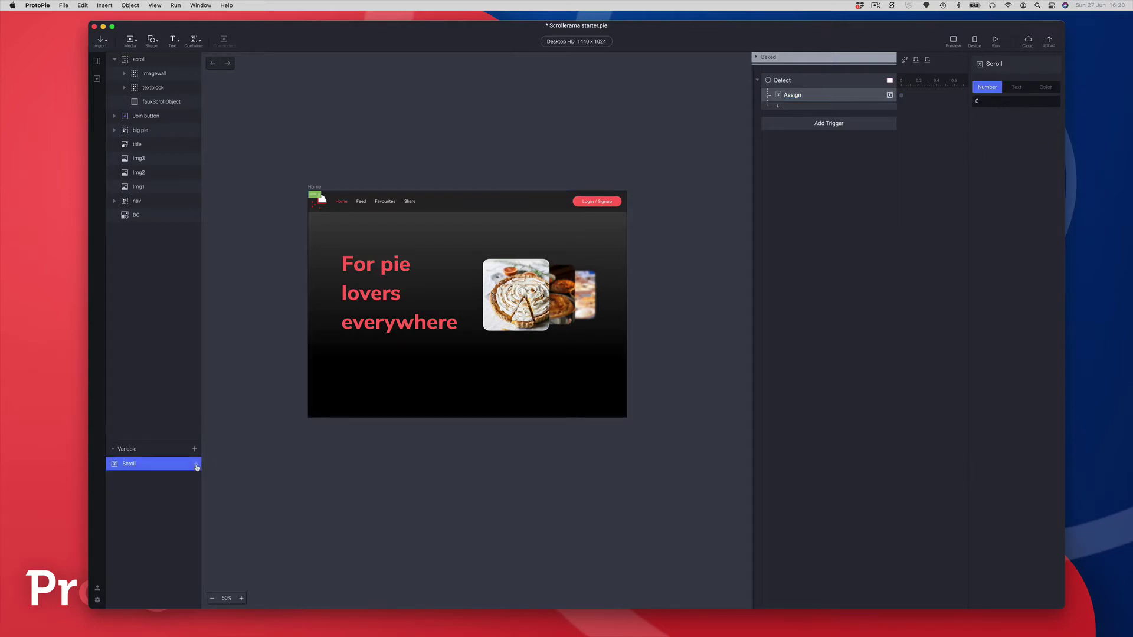
left_click_drag(319, 199, 419, 239)
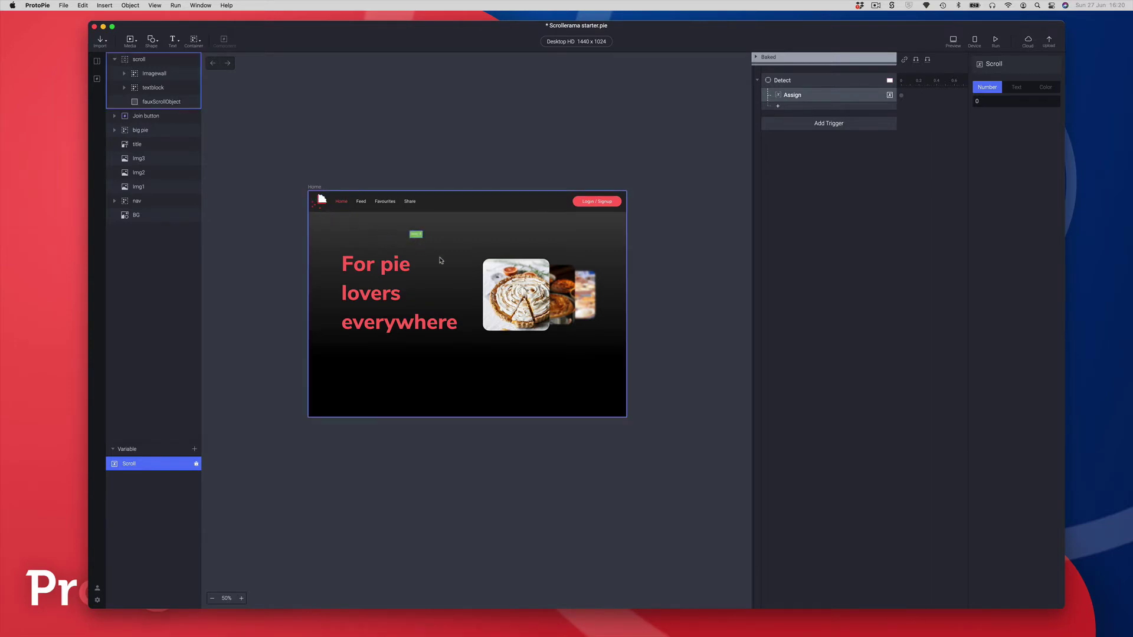
left_click(952, 40)
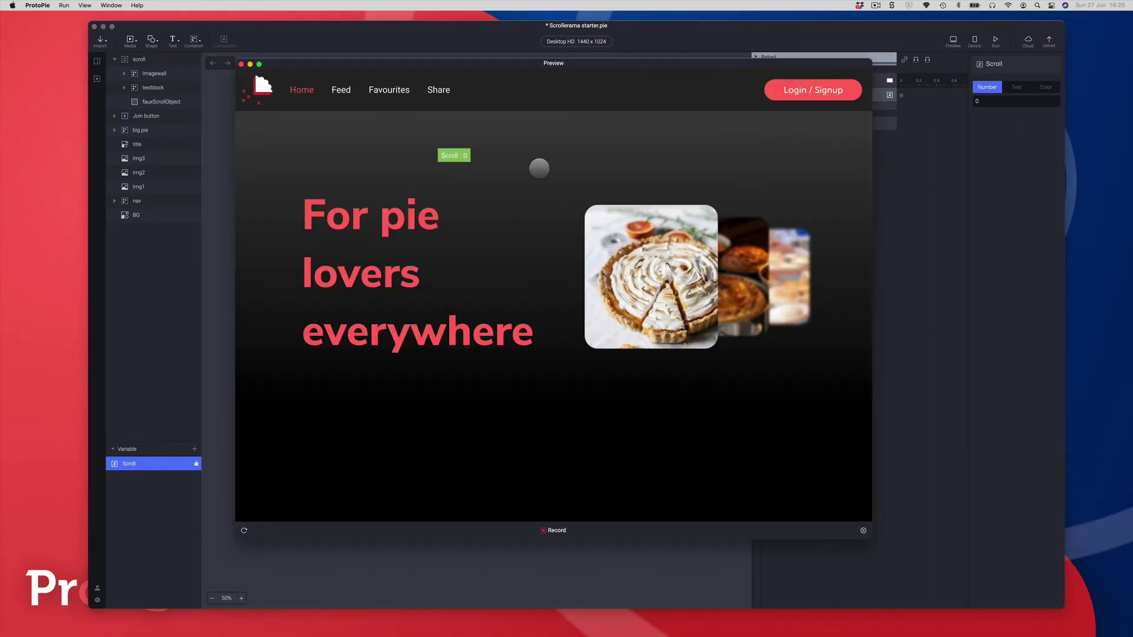
left_click_drag(424, 69, 428, 129)
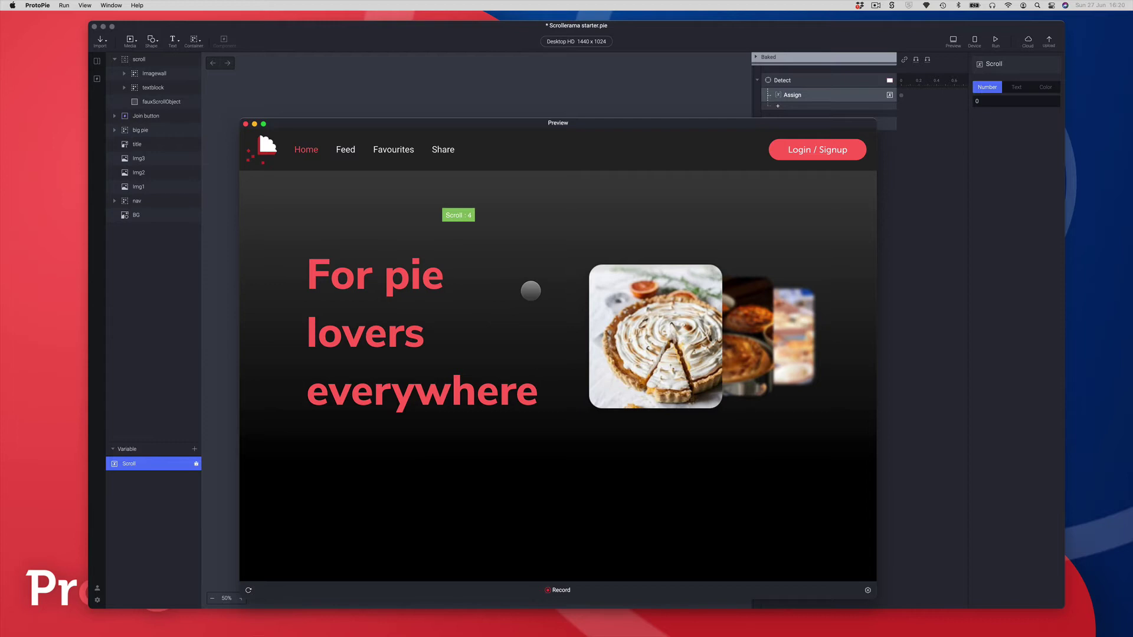
scroll(530, 290, "down", 5)
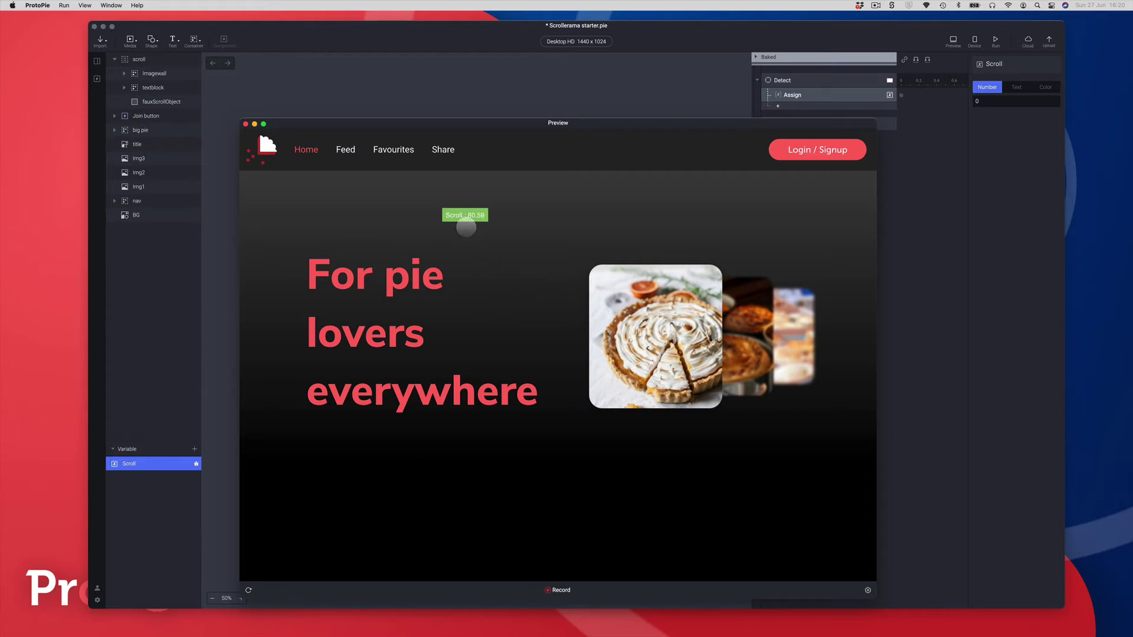
Scroll further down the previewed page to check the Scroll variable's readout, and close the preview.
scroll(520, 265, "down", 5)
scroll(521, 265, "down", 10)
scroll(528, 287, "down", 1)
left_click(245, 124)
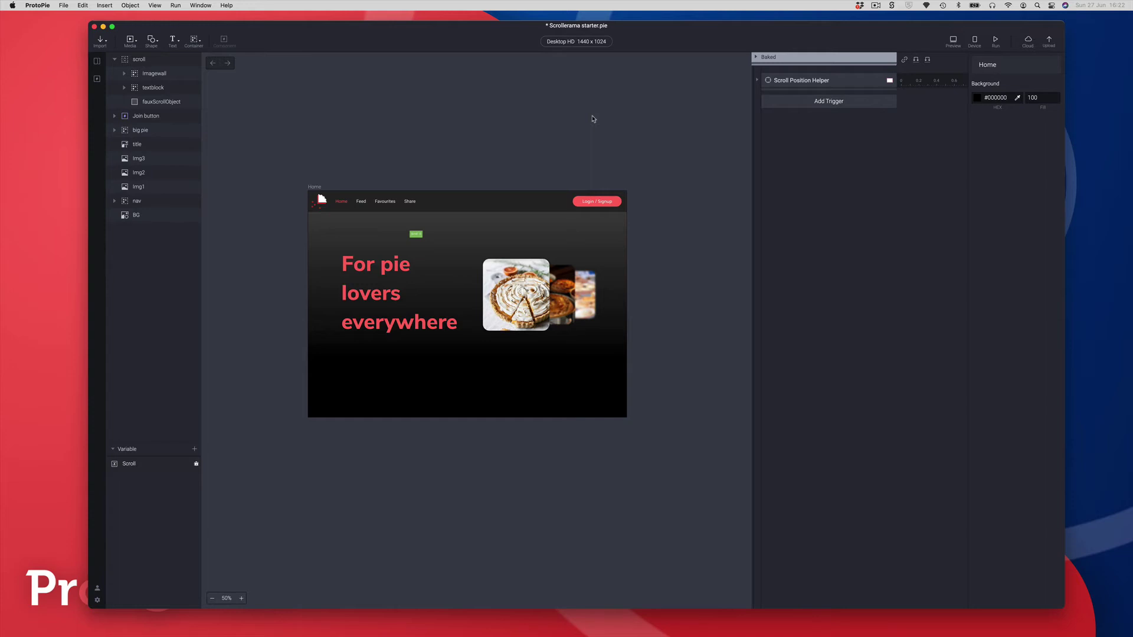
Add a Chain trigger driven by the scroll container's Scroll property.
left_click(804, 105)
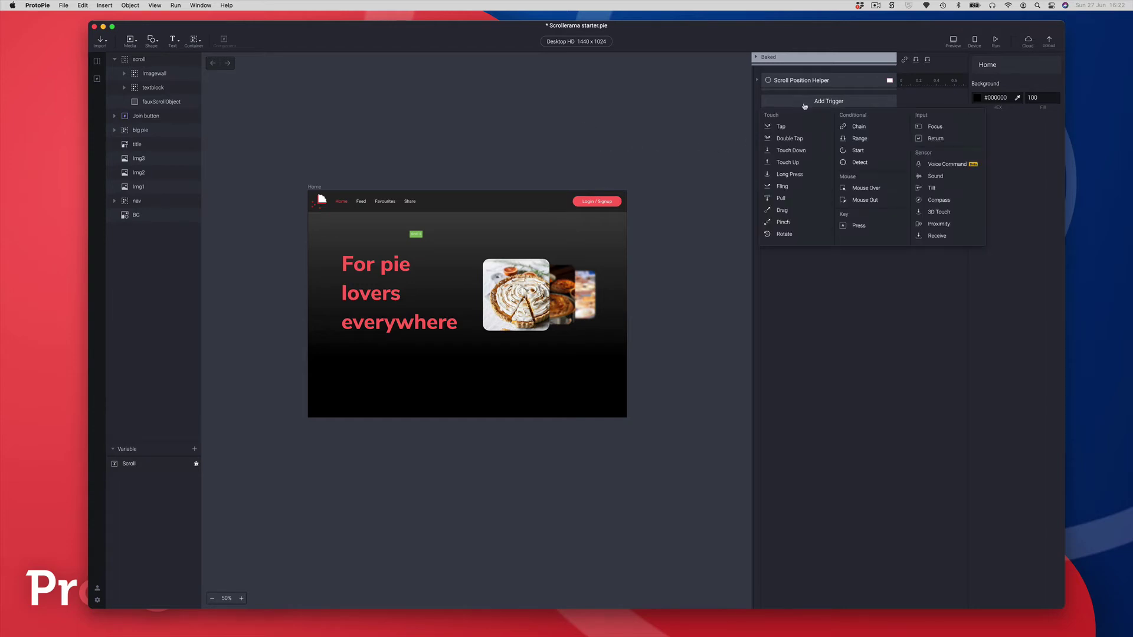
left_click(859, 127)
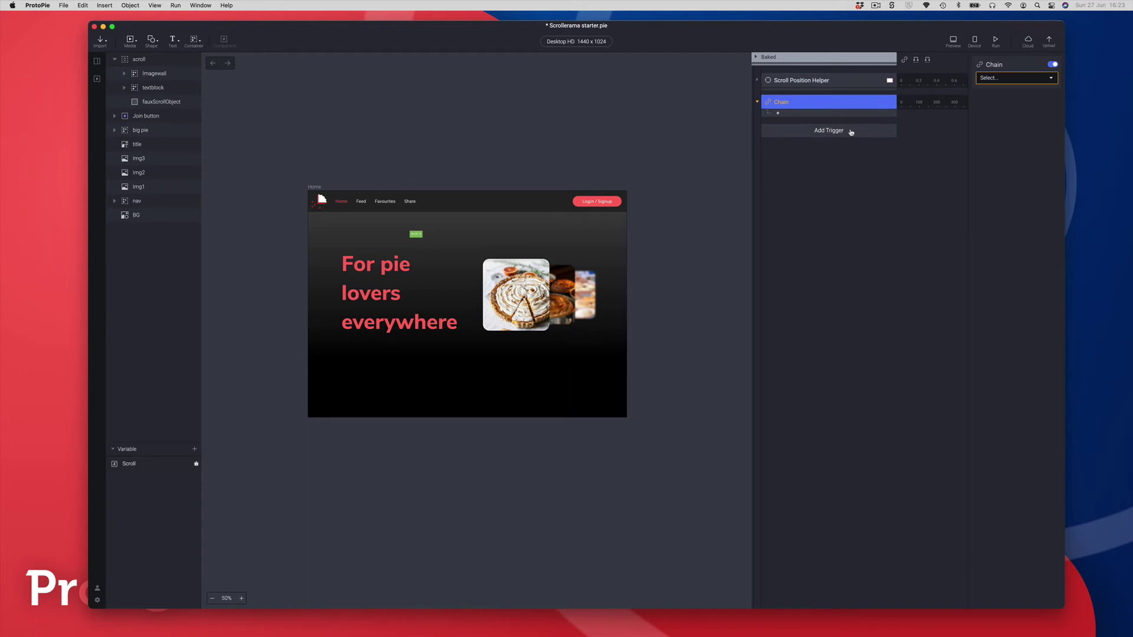
left_click(1019, 76)
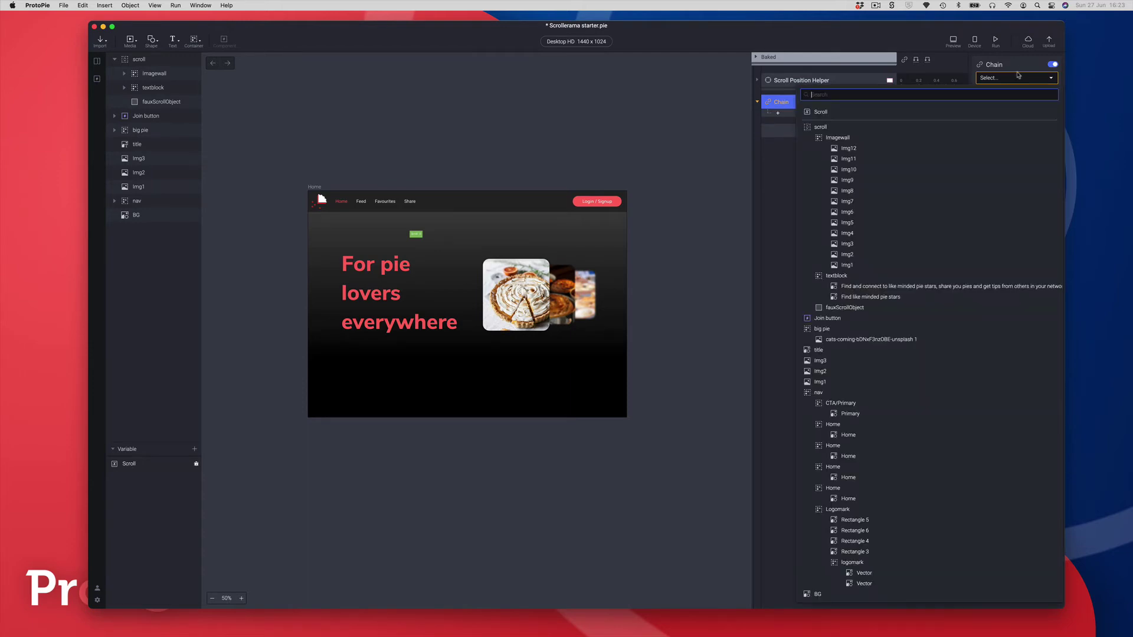
left_click(819, 127)
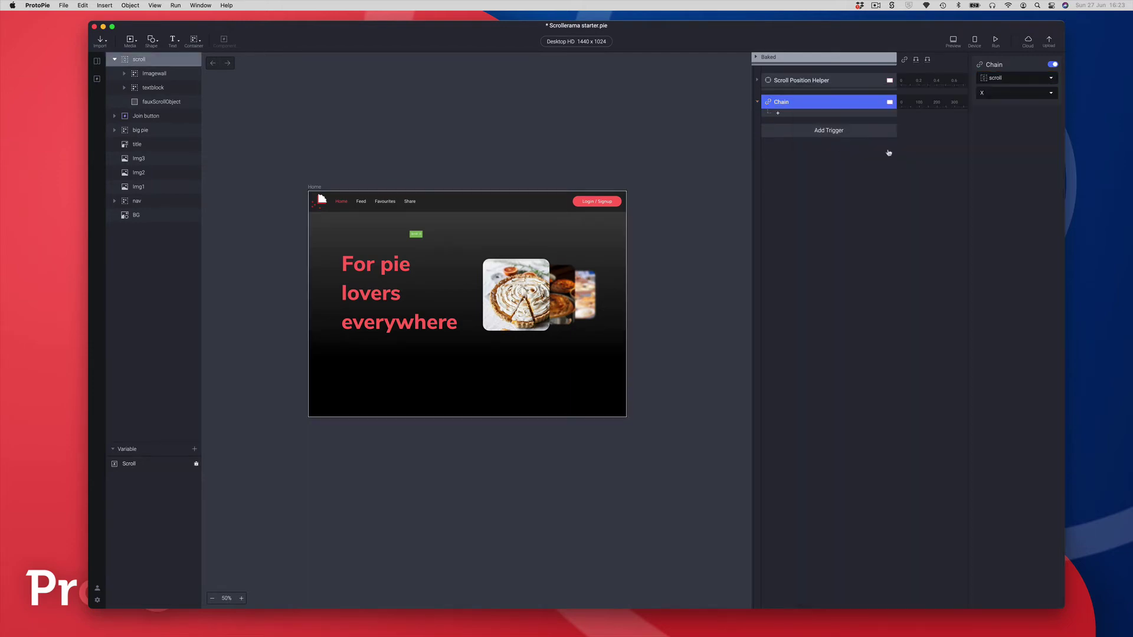
left_click(994, 95)
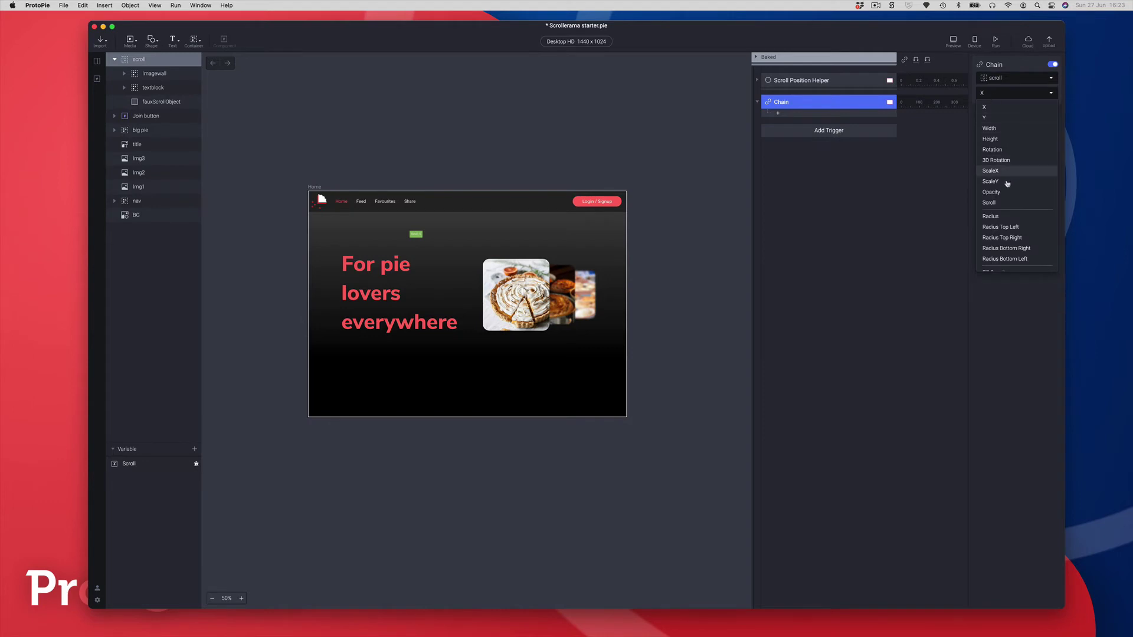
left_click(997, 203)
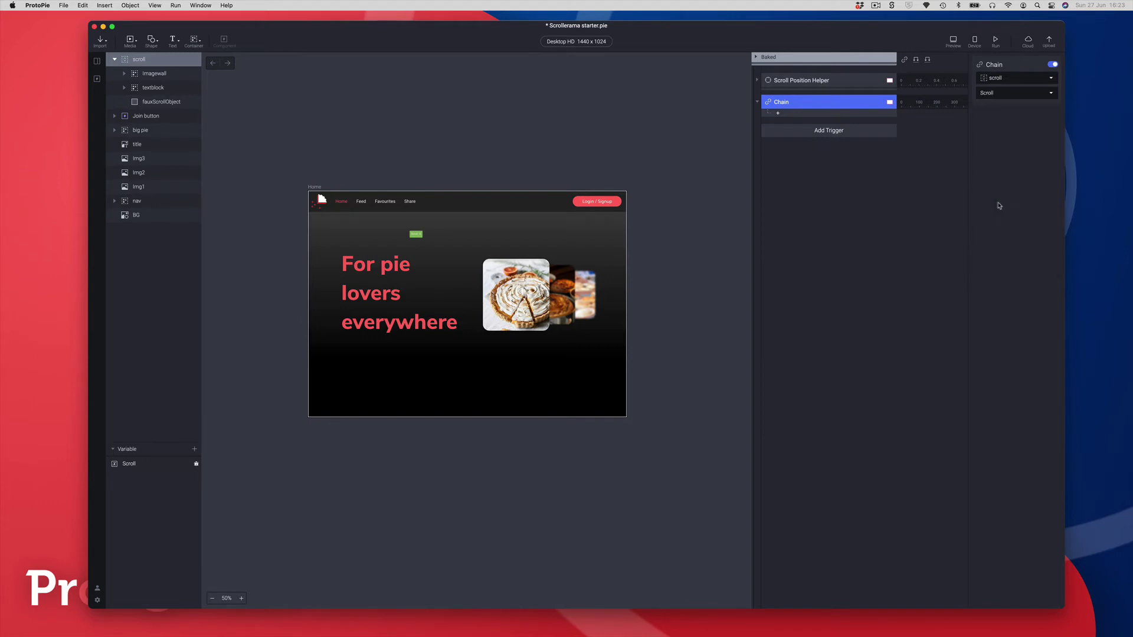
Add a Move response to the Chain trigger with the nav layer as its target.
left_click(779, 114)
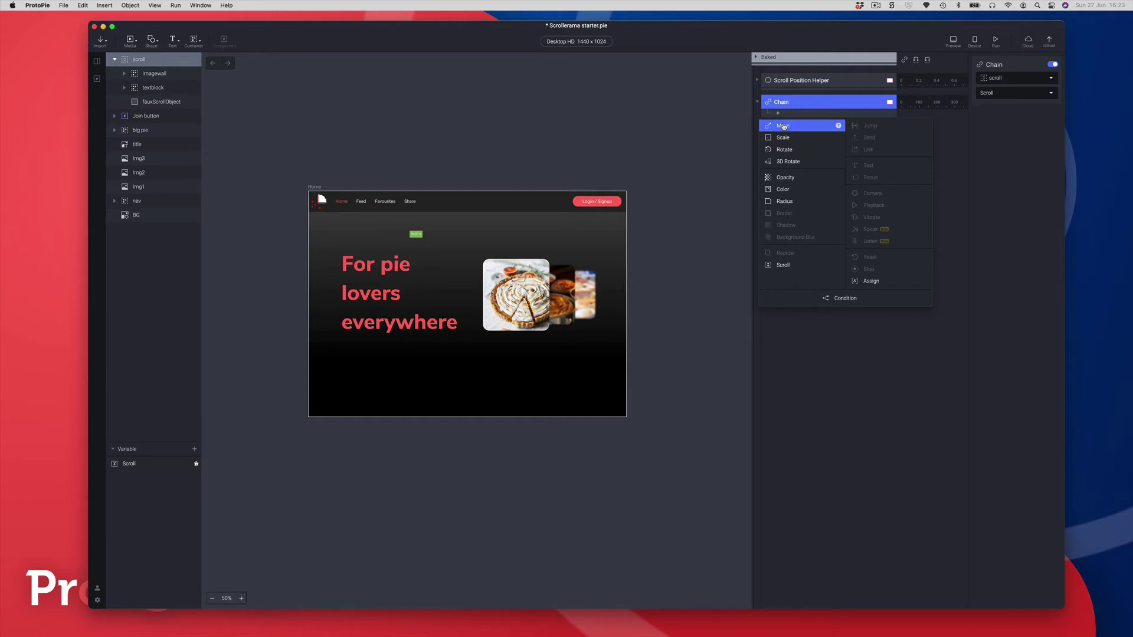
left_click(783, 127)
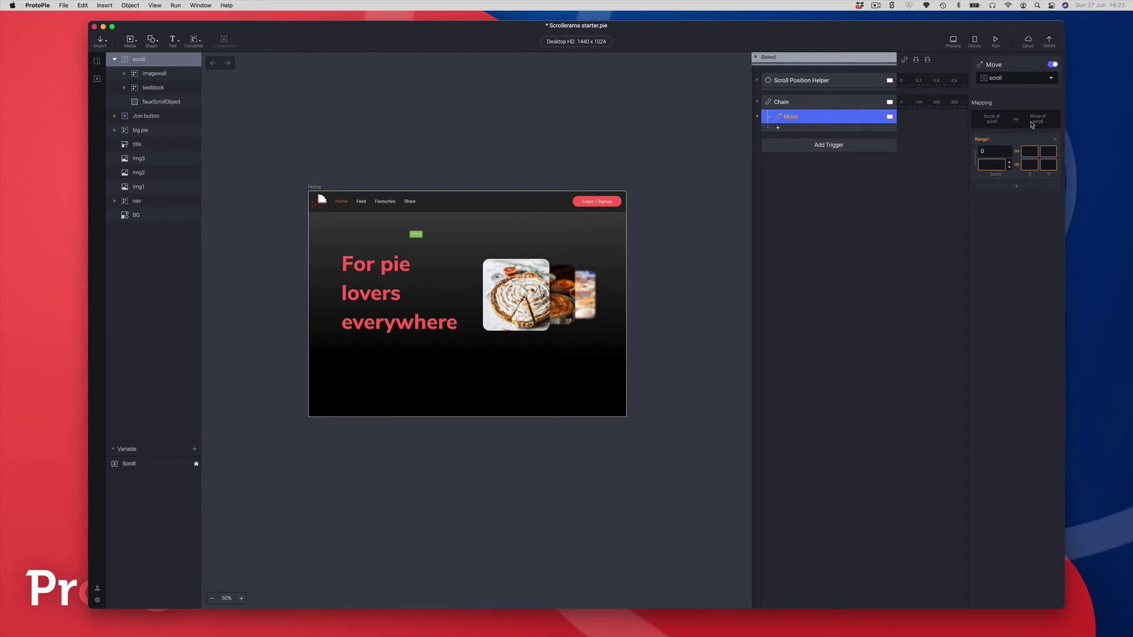
left_click(1015, 79)
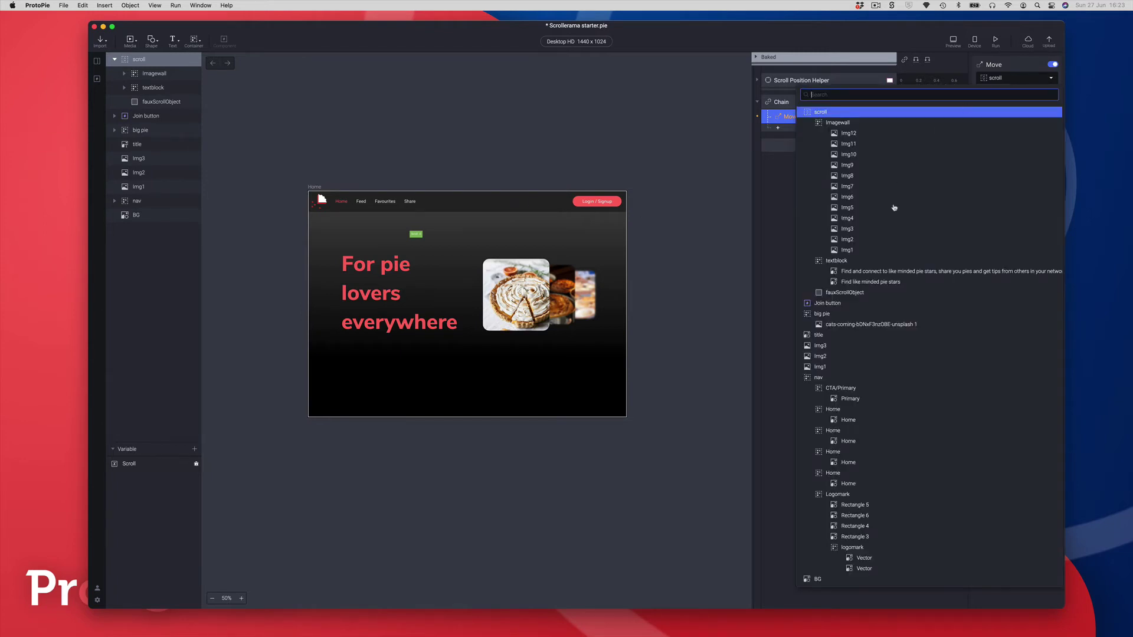
type("nav")
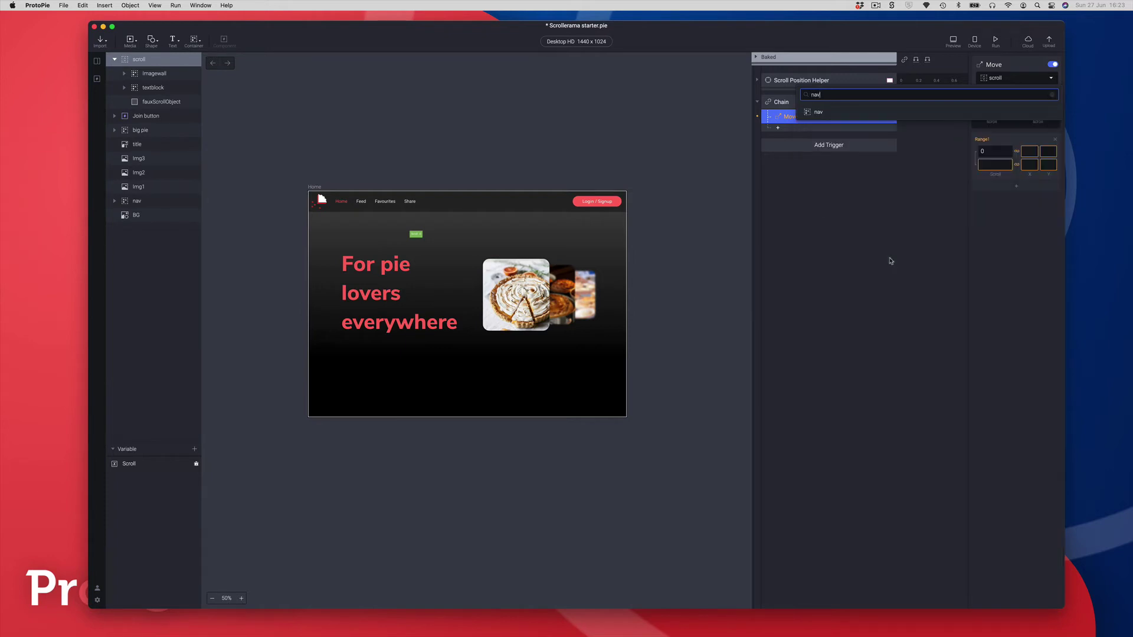
left_click(809, 114)
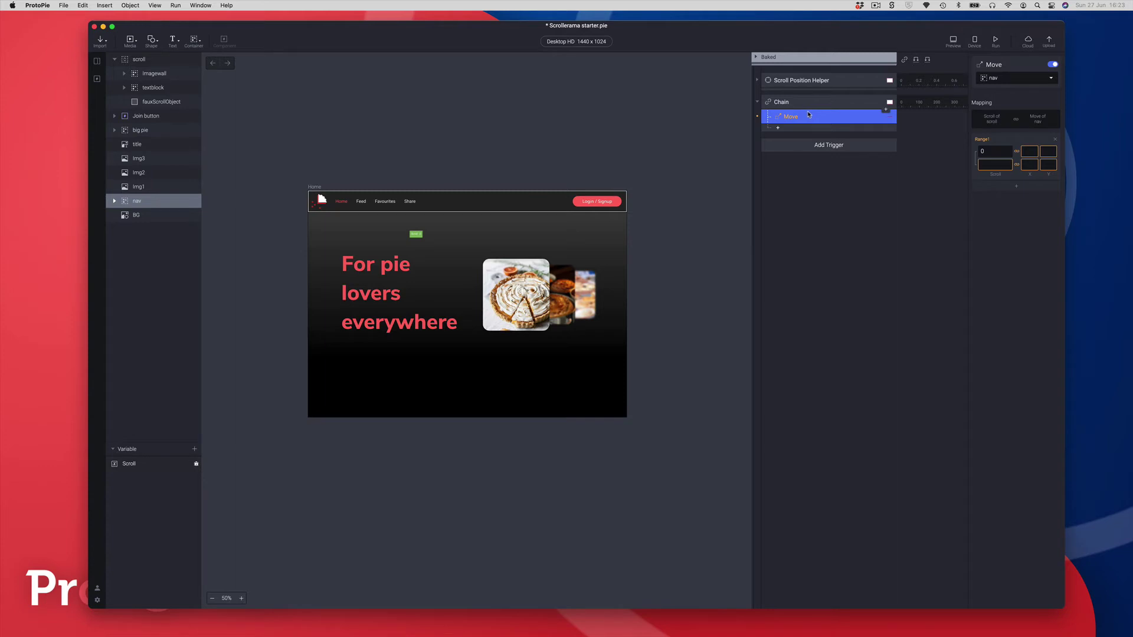
Map the scroll range 0 to 20 to the nav's Y position from 0 to -96, checking the nav layer's height for the offset.
left_click(988, 168)
type("20")
left_click(1047, 152)
type("0")
left_click(125, 201)
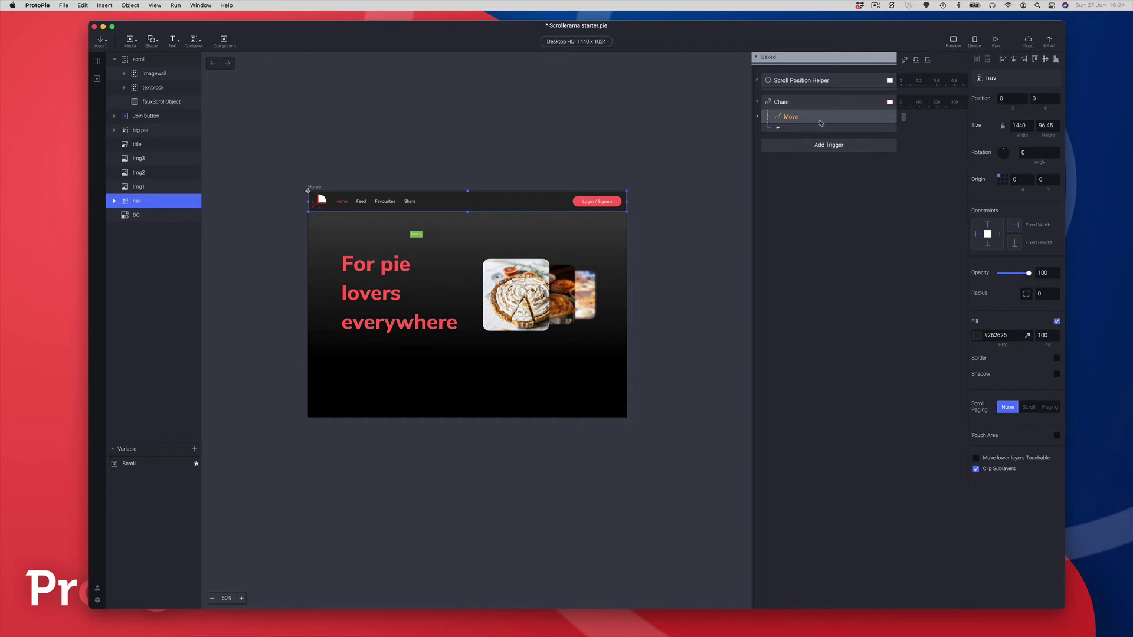
left_click(888, 118)
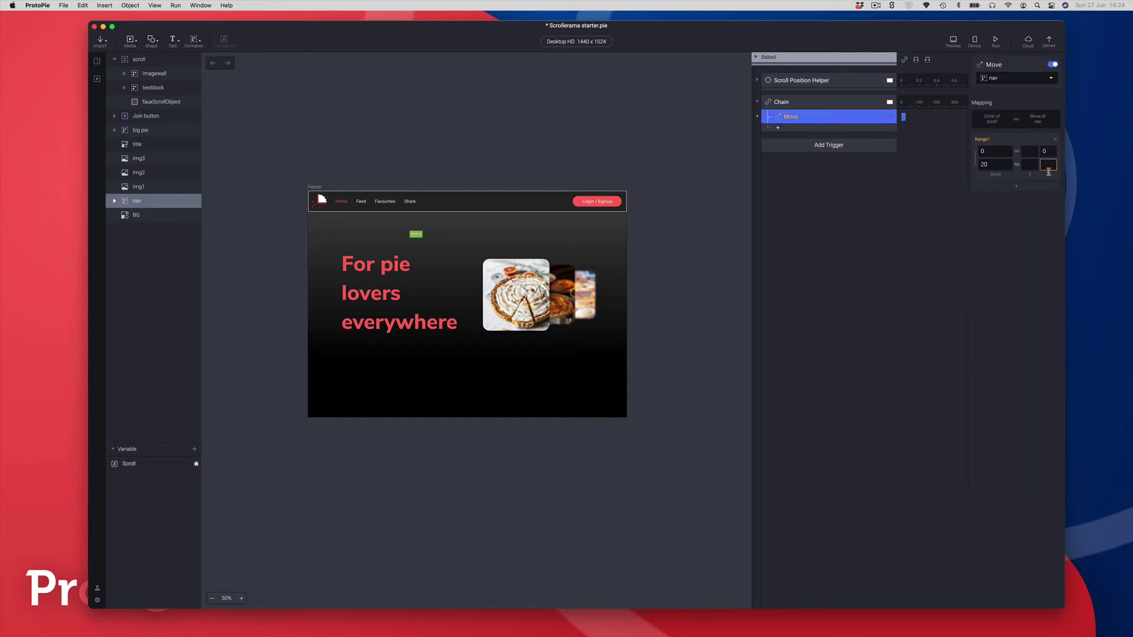
left_click(1047, 167)
key("Return")
left_click(126, 208)
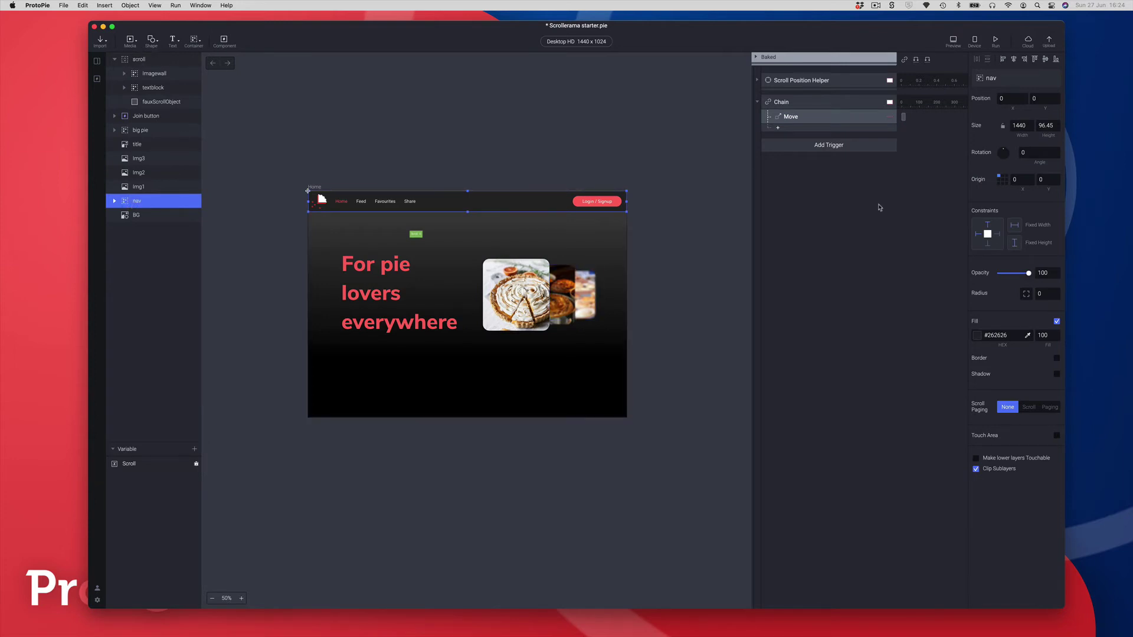
left_click(793, 117)
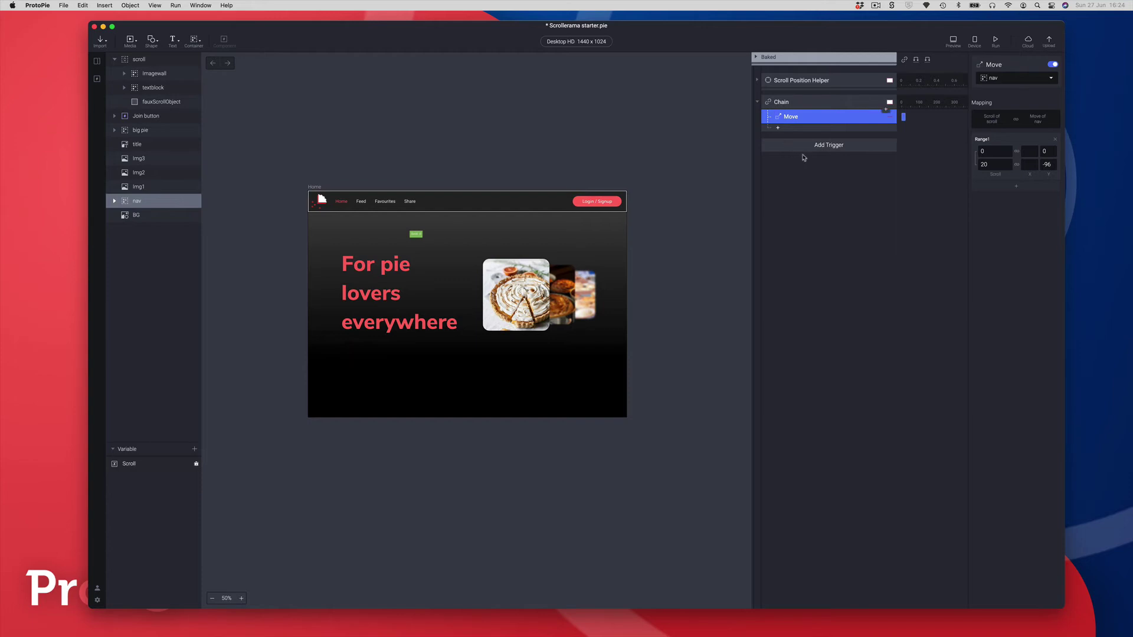
Add an Opacity response to the Chain trigger with the title layer as its target.
left_click(788, 129)
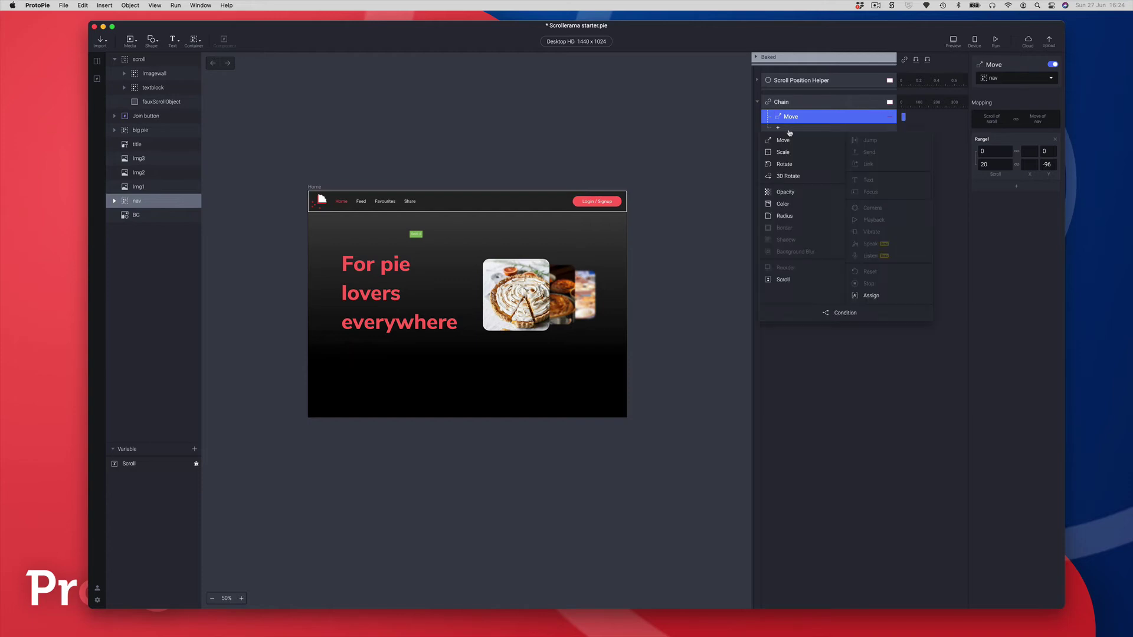
left_click(791, 196)
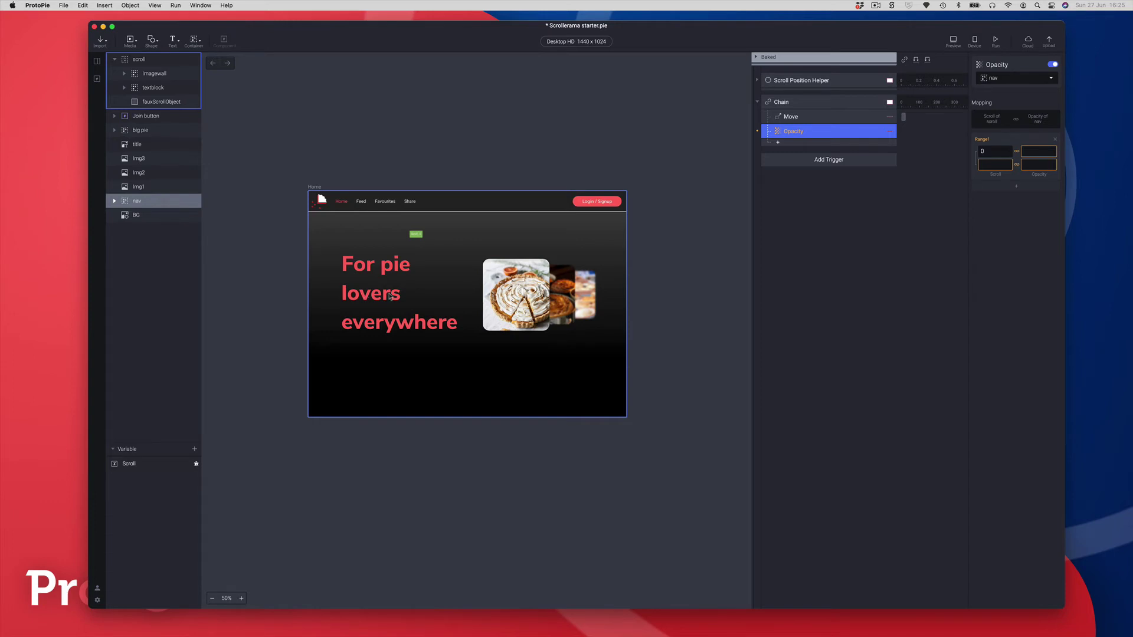
left_click(1005, 78)
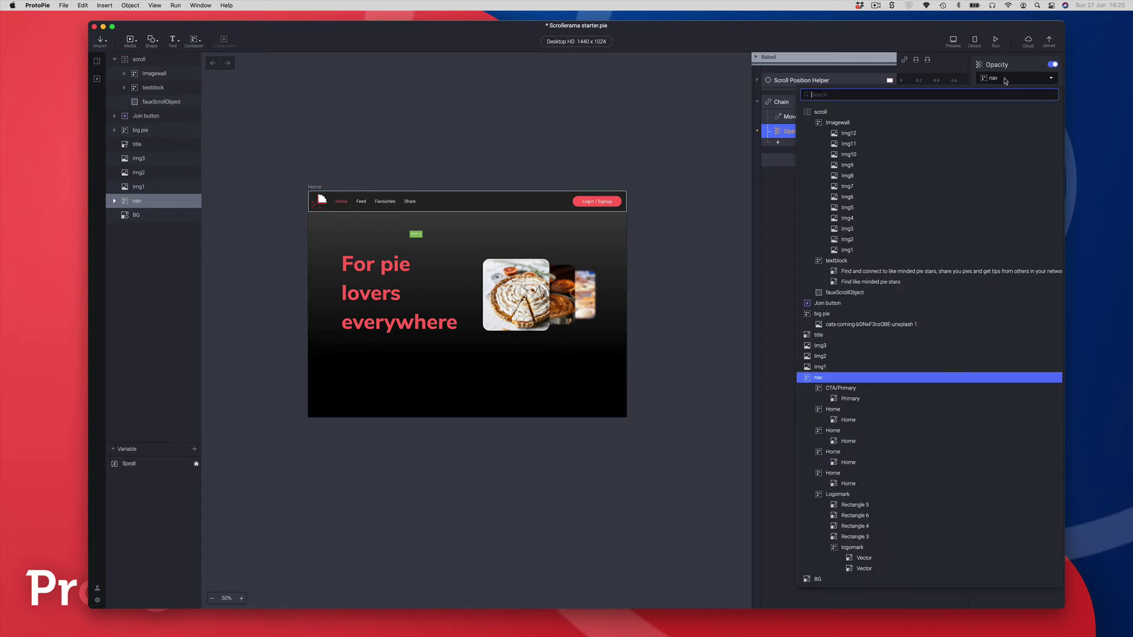
type("tit")
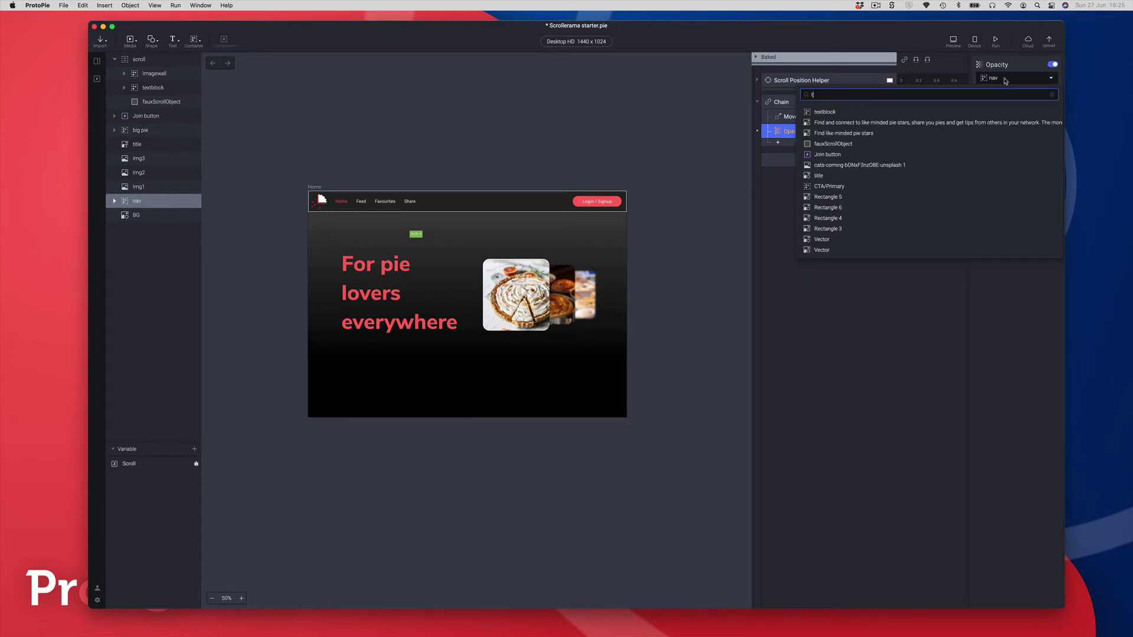
left_click(829, 114)
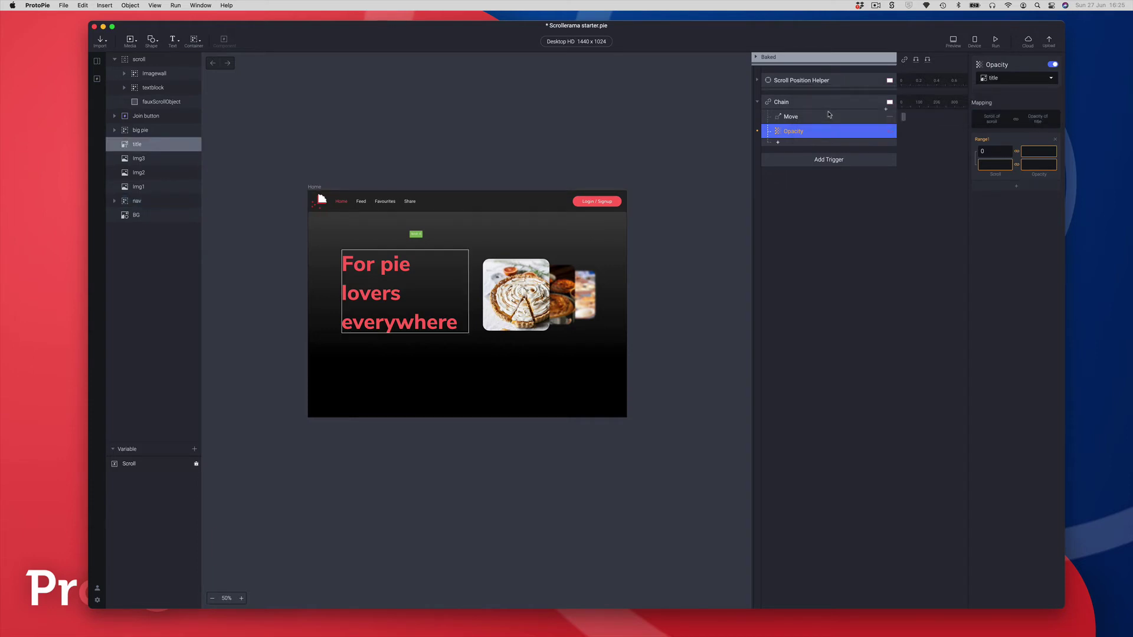
Map the scroll range 20 to 120 to the title's opacity from 100 to 0, starting where the nav's move ends.
left_click(979, 152)
left_click(793, 120)
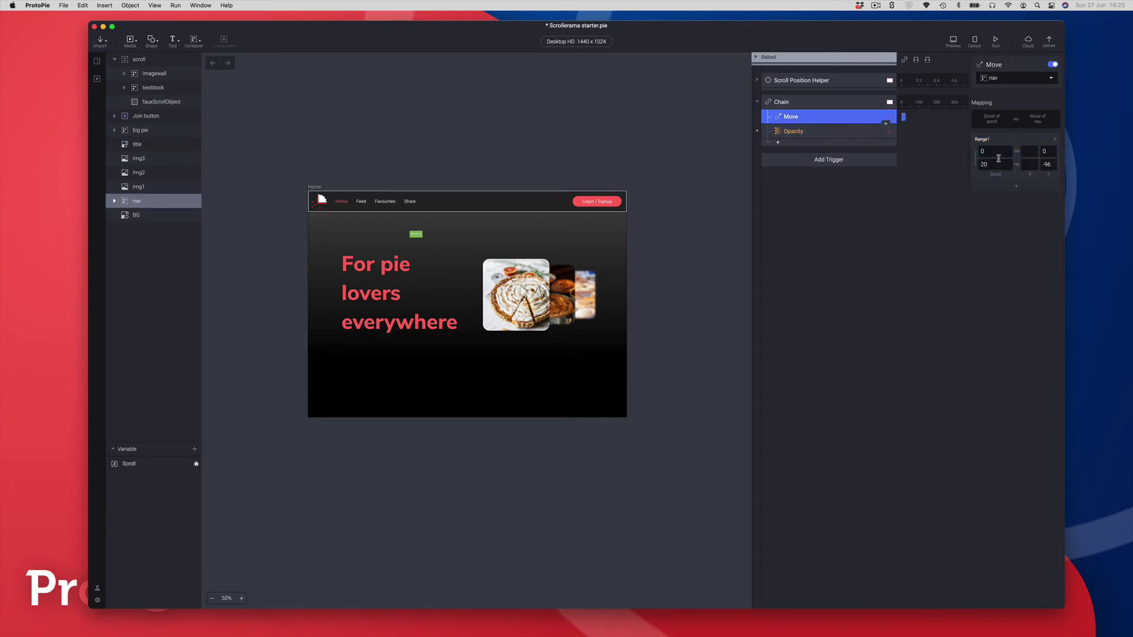
left_click(778, 135)
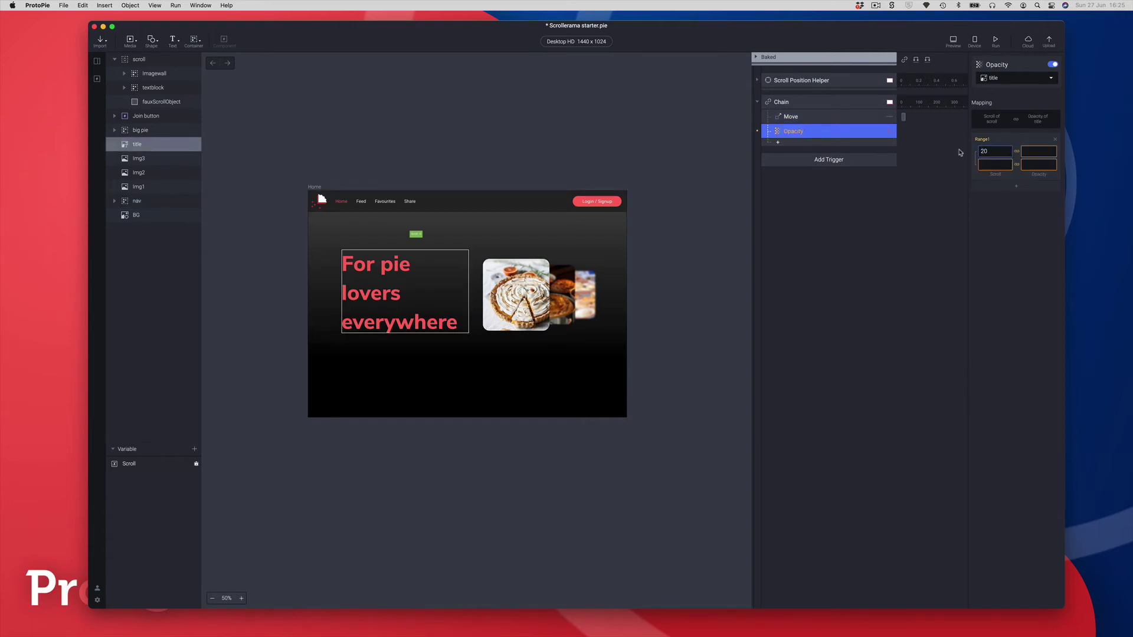
left_click(990, 166)
left_click(998, 152)
left_click(1039, 153)
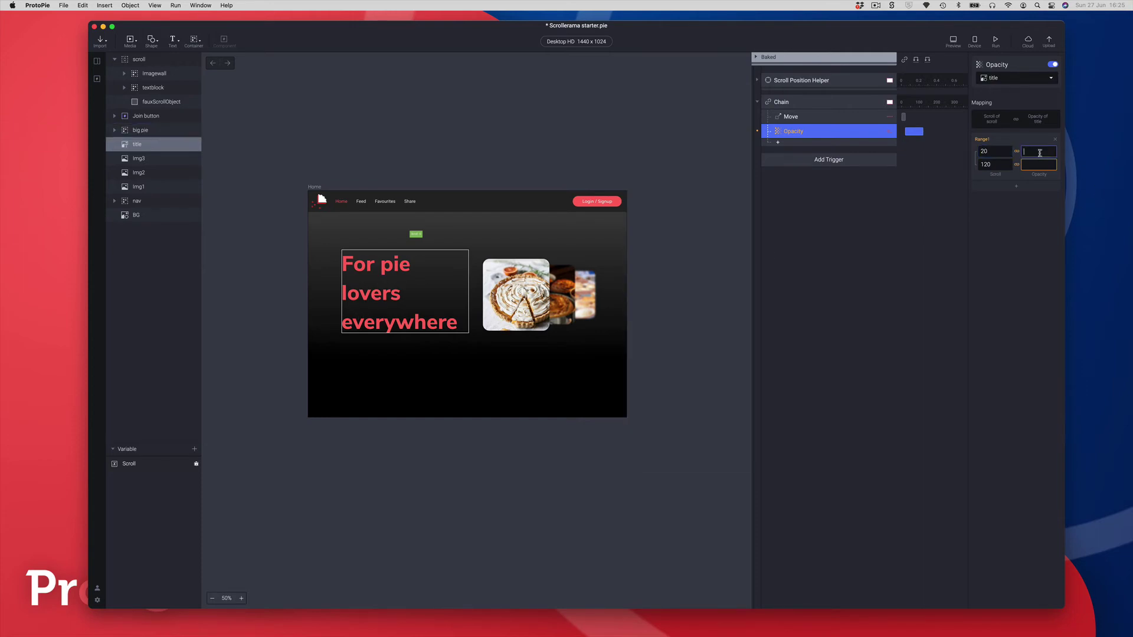
type("100")
key("Return")
left_click(1038, 166)
key("Return")
Preview the page and scroll down and back up to test the nav's movement and the title's fade, and leave the preview.
left_click(952, 40)
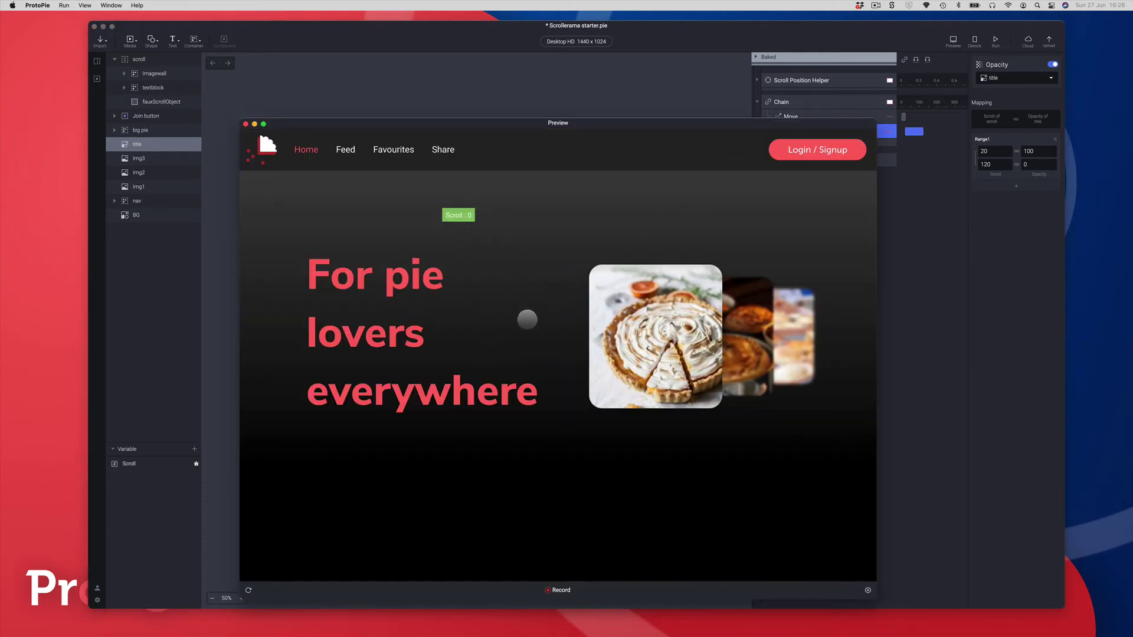
scroll(564, 389, "down", 1)
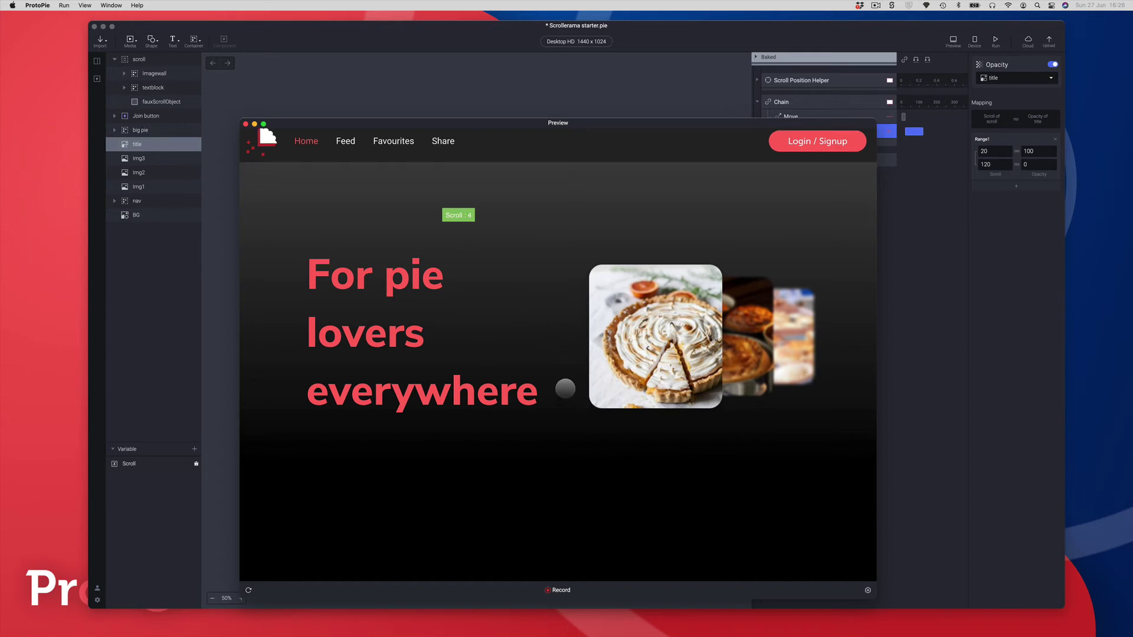
scroll(565, 389, "down", 2)
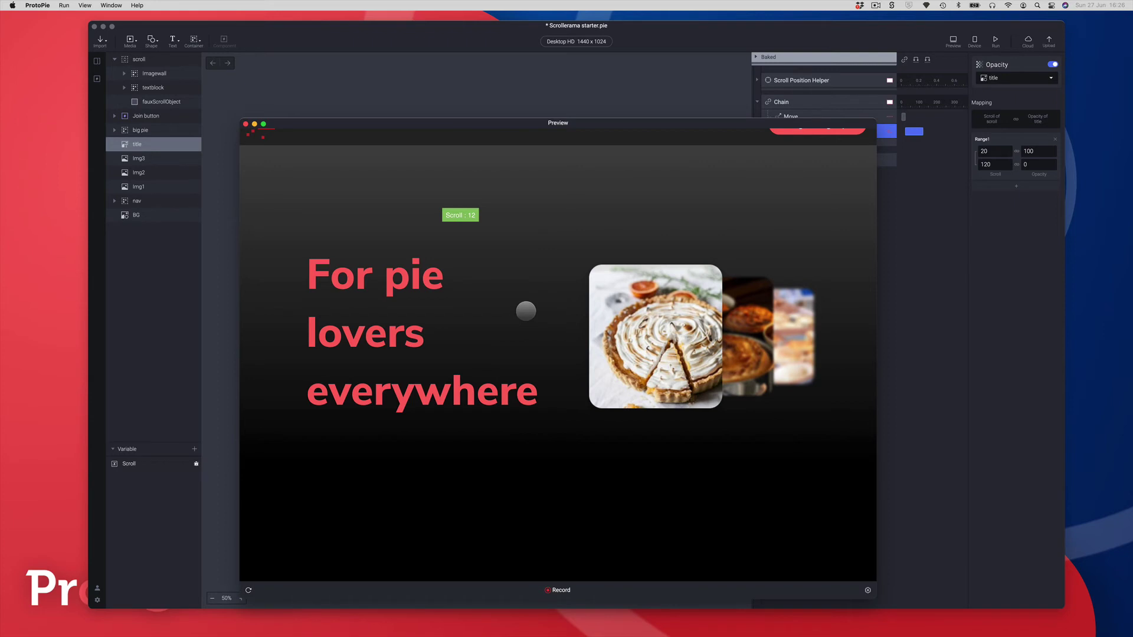
scroll(525, 310, "down", 5)
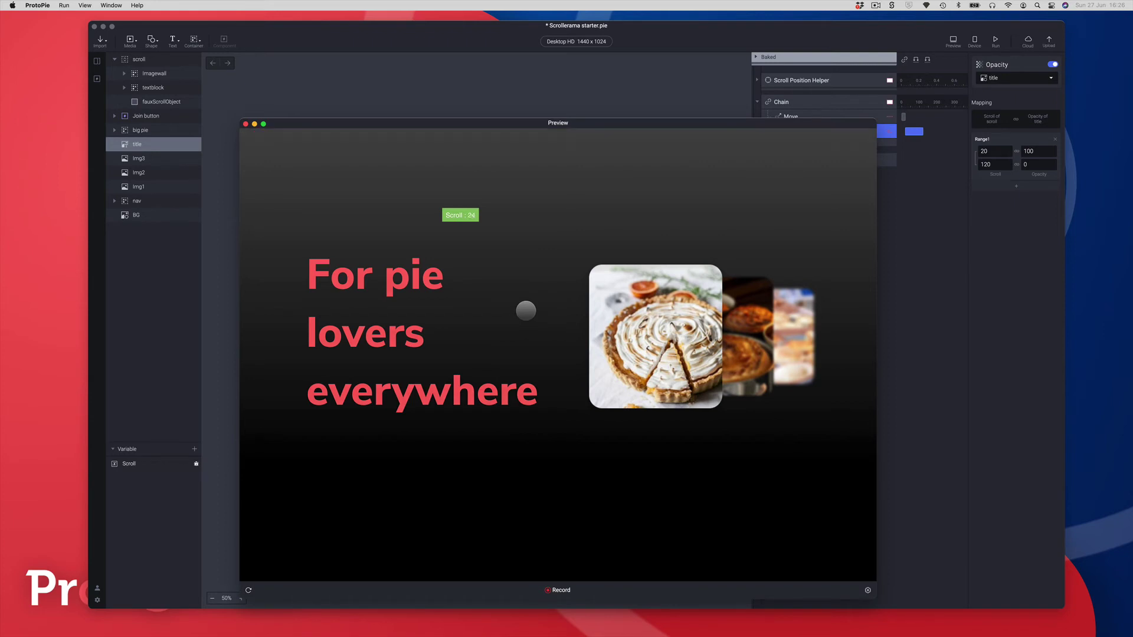
scroll(525, 310, "down", 2)
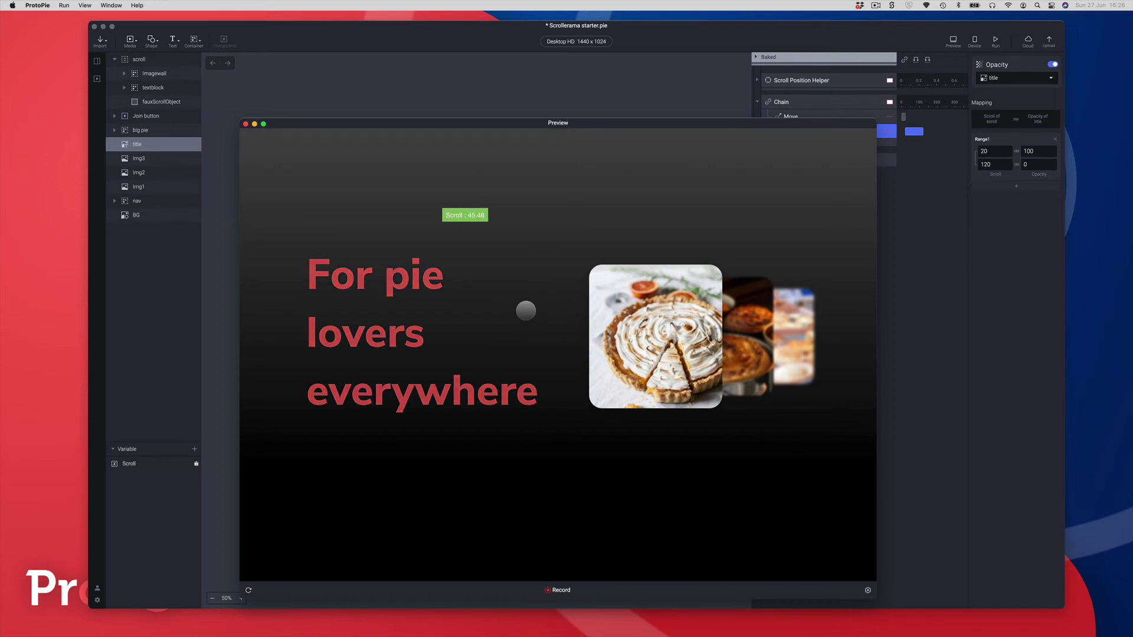
scroll(526, 310, "down", 5)
scroll(526, 310, "up", 10)
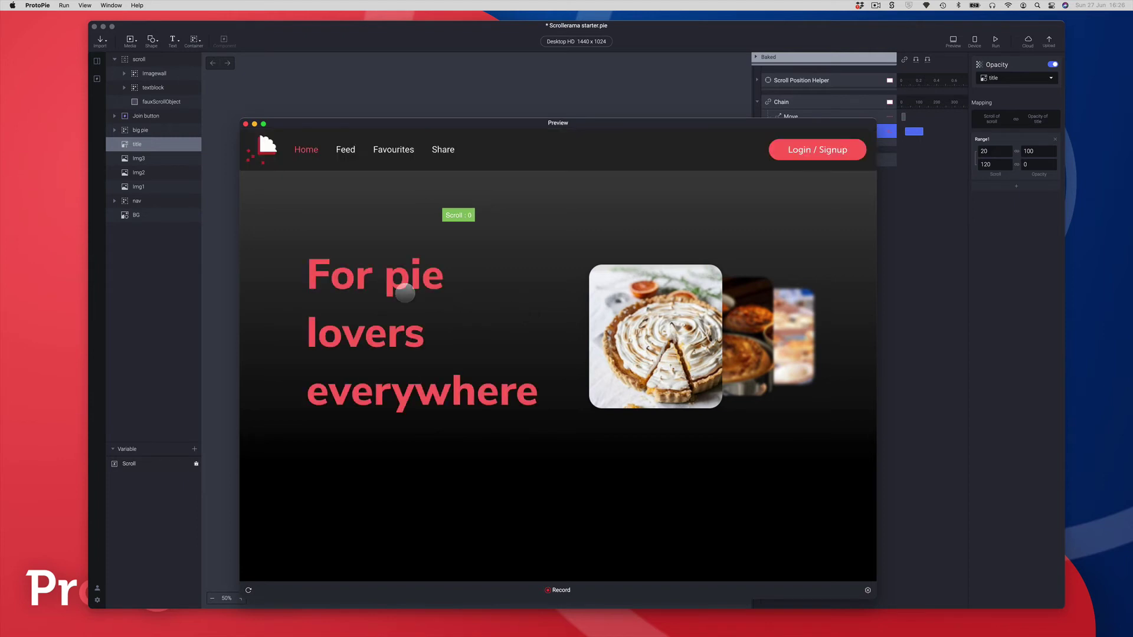
scroll(513, 303, "down", 3)
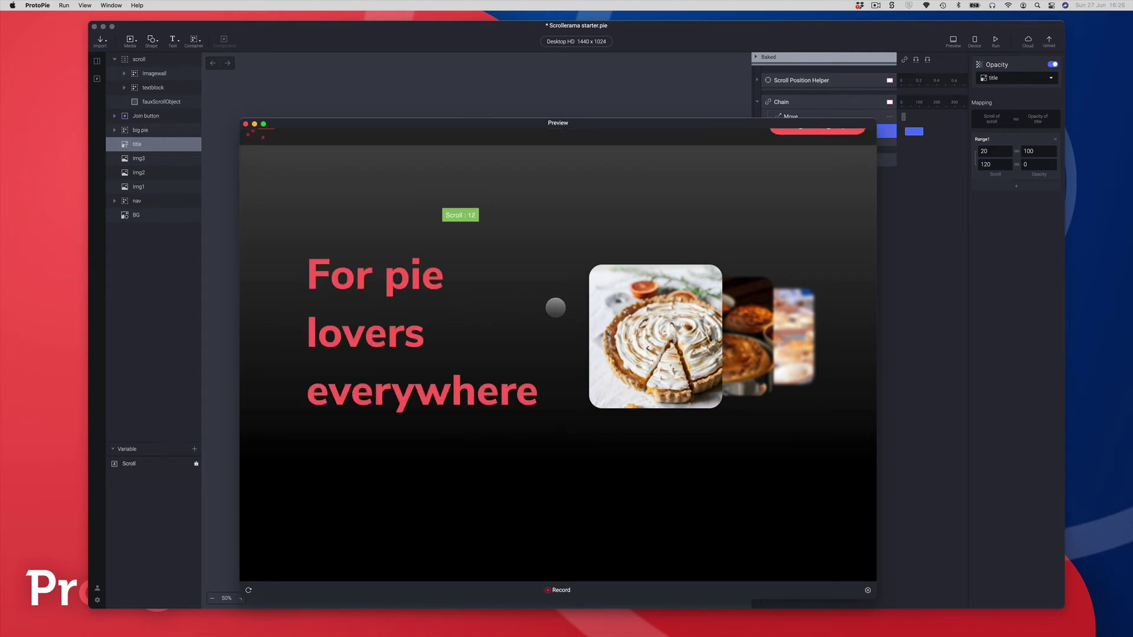
scroll(555, 308, "down", 5)
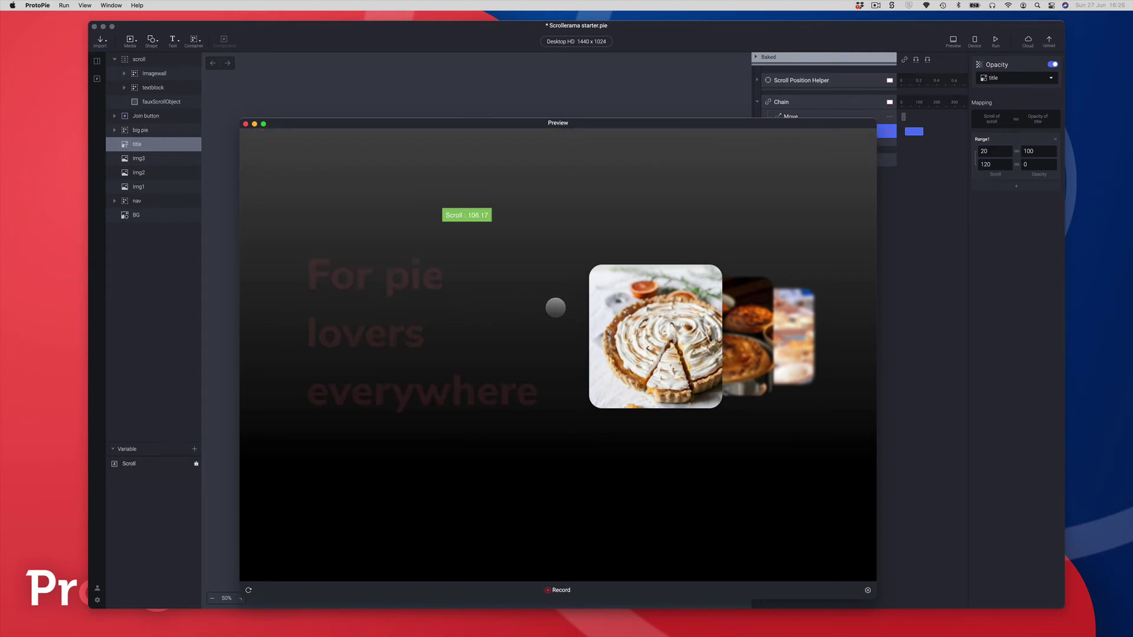
scroll(555, 308, "down", 1)
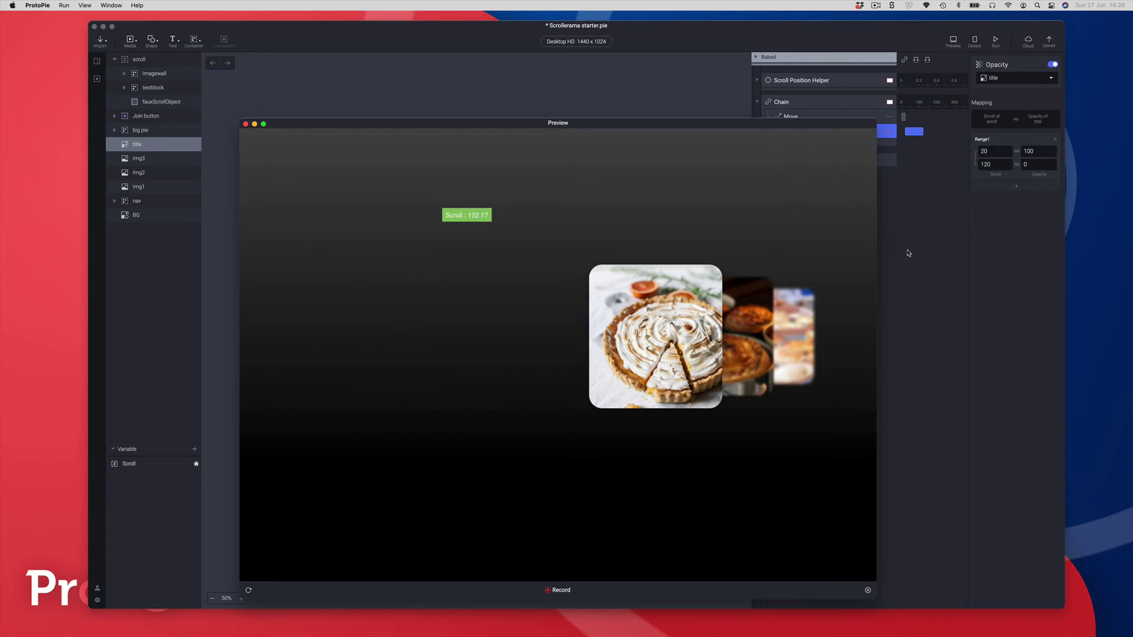
left_click(924, 239)
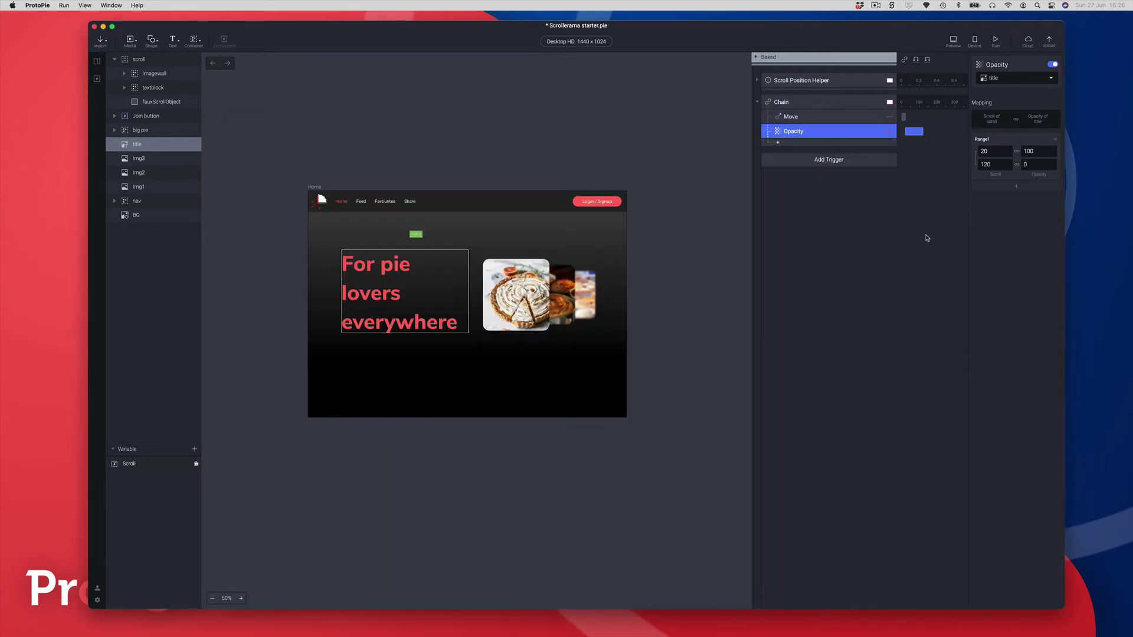
Expand the Baked trigger group and enable its Animations (Baked) Chain trigger.
left_click(756, 57)
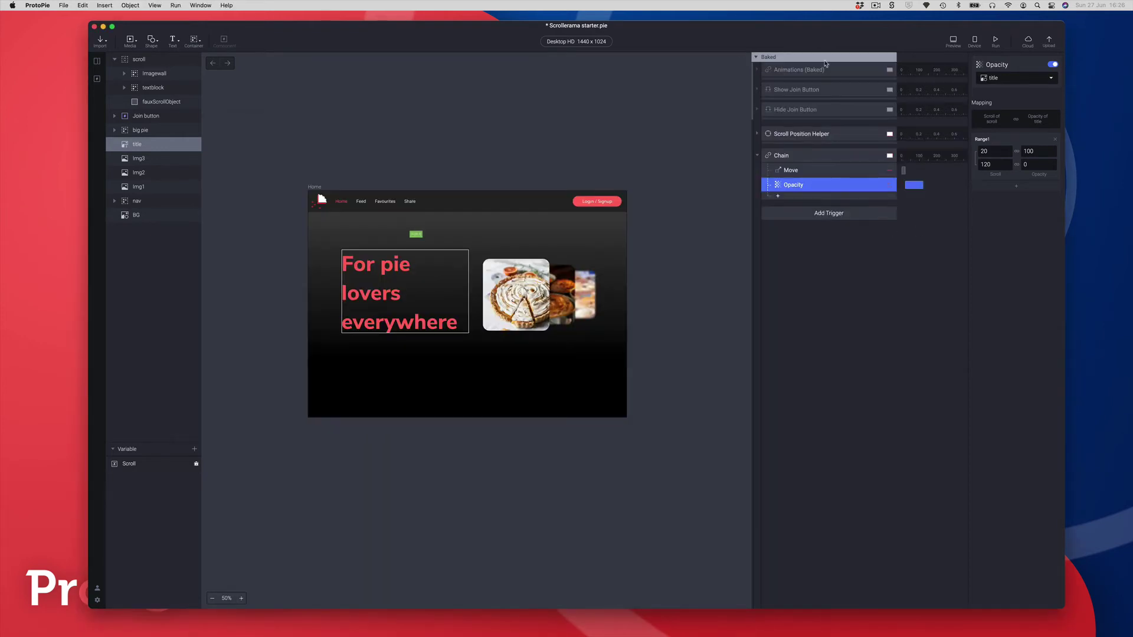
left_click(787, 71)
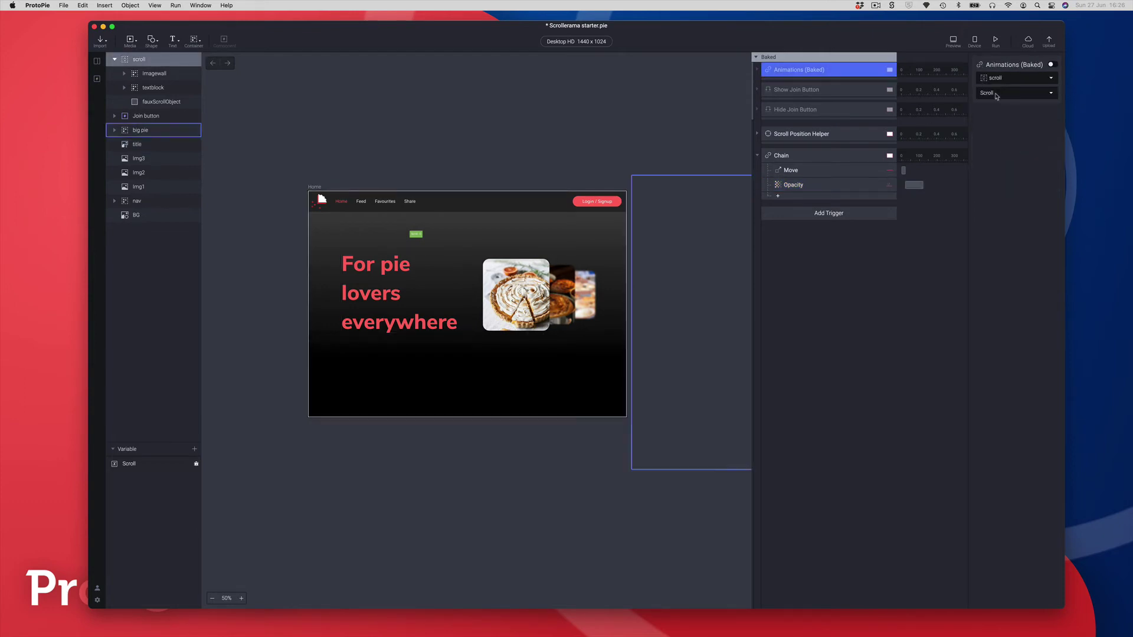
left_click(1051, 66)
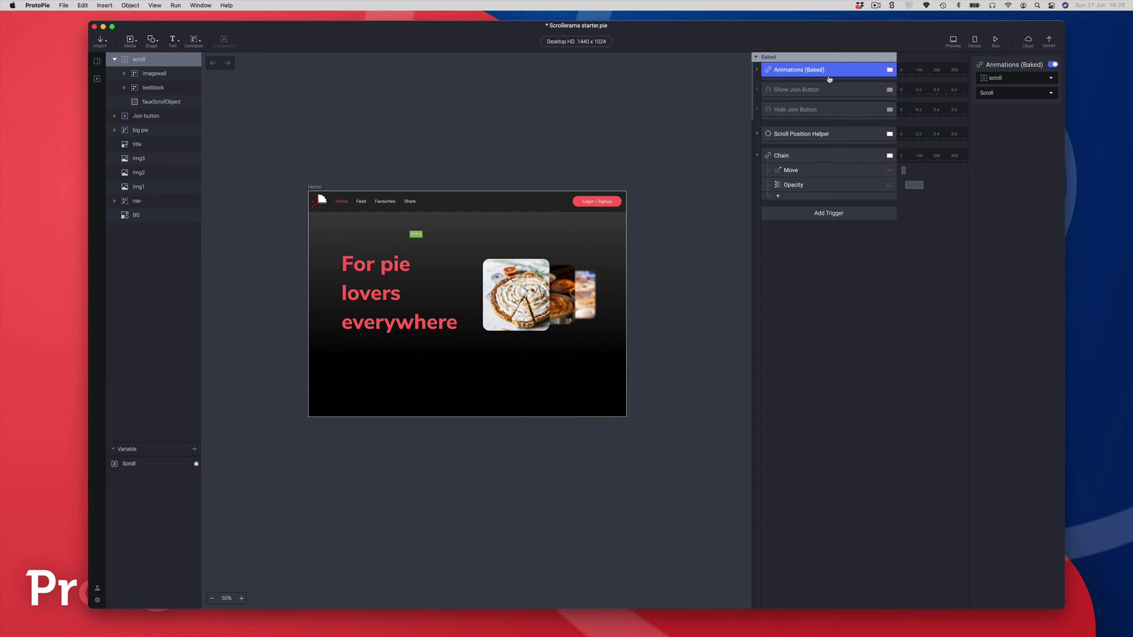
Review the scroll mappings of the baked responses, from the title and hero image scale and move to the image wall opacities.
left_click(756, 69)
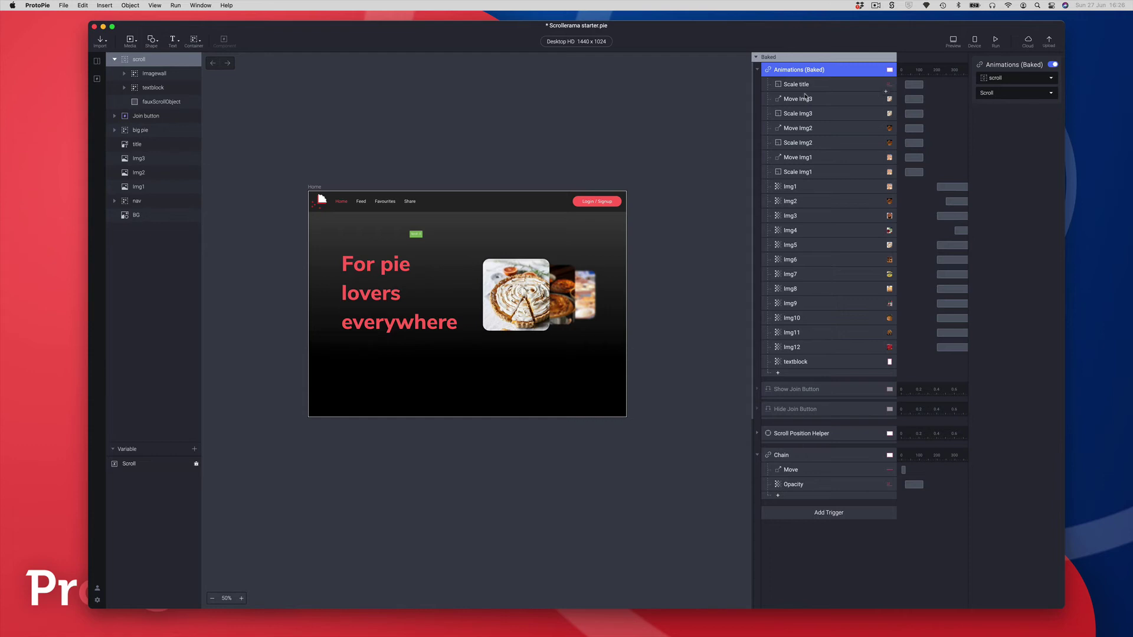
left_click(806, 88)
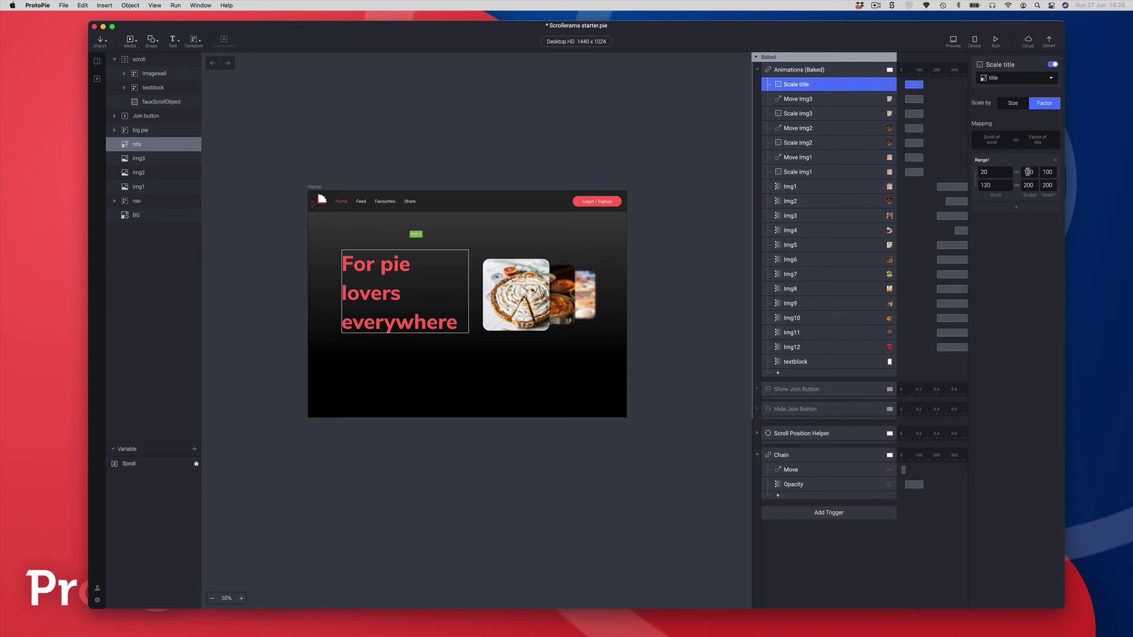
left_click(805, 100)
left_click(801, 115)
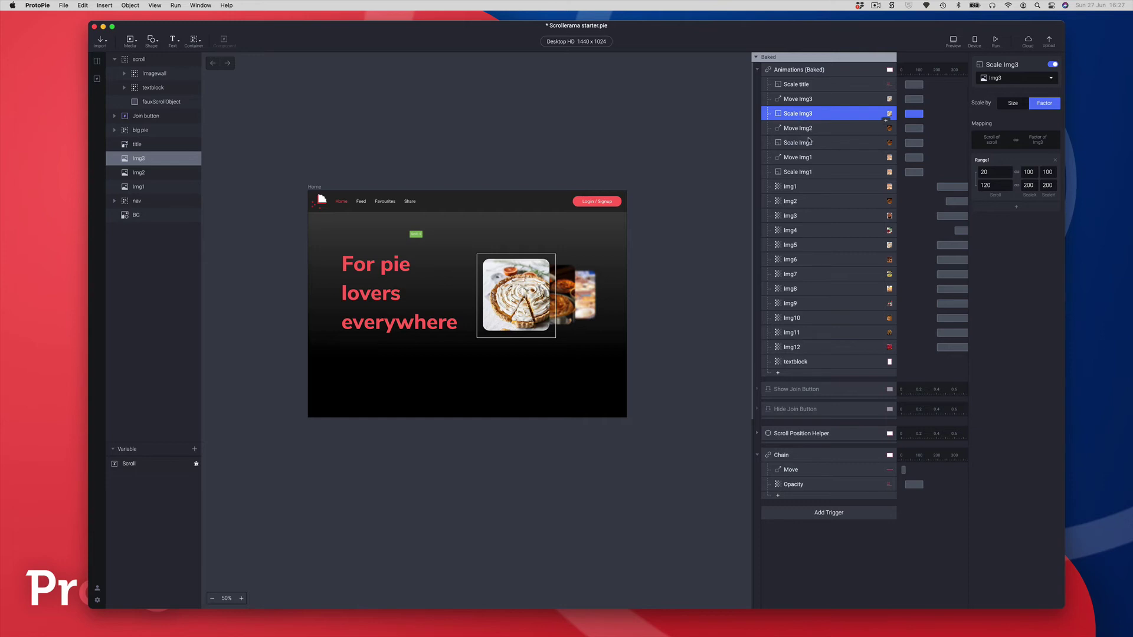
left_click(812, 130)
left_click(808, 145)
left_click(805, 158)
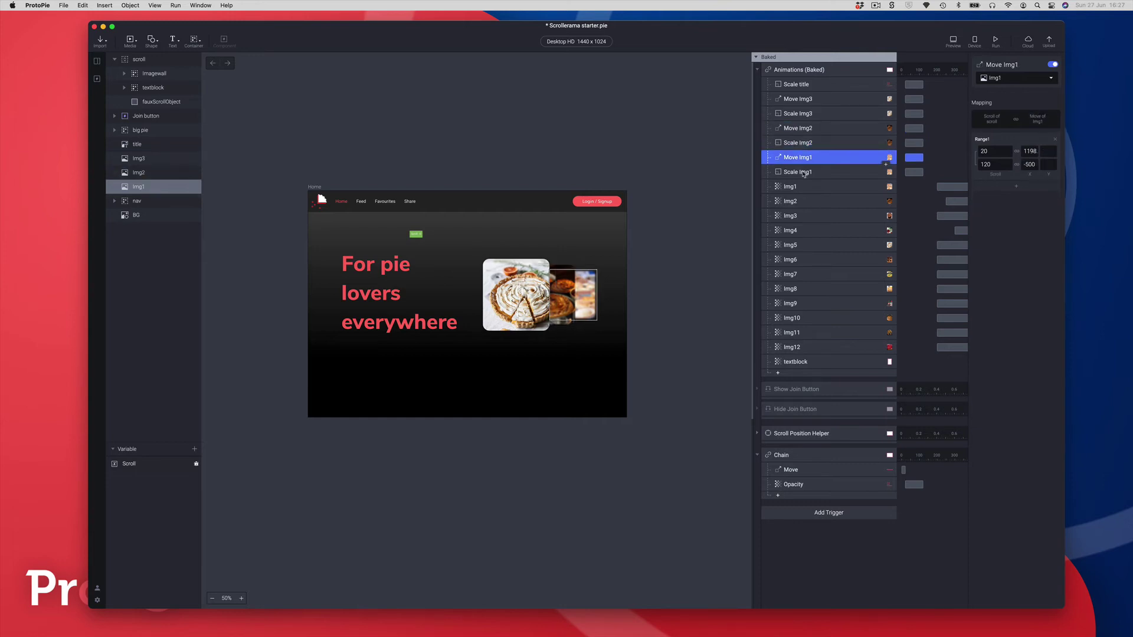
left_click(803, 174)
left_click(794, 187)
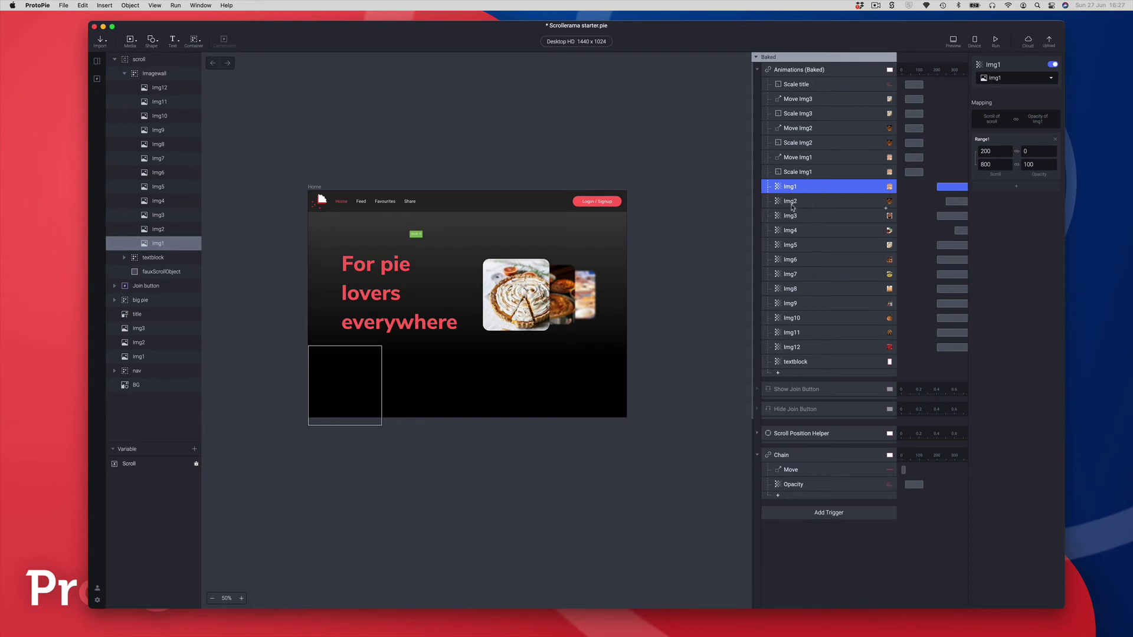
left_click(793, 203)
left_click(792, 217)
left_click(794, 233)
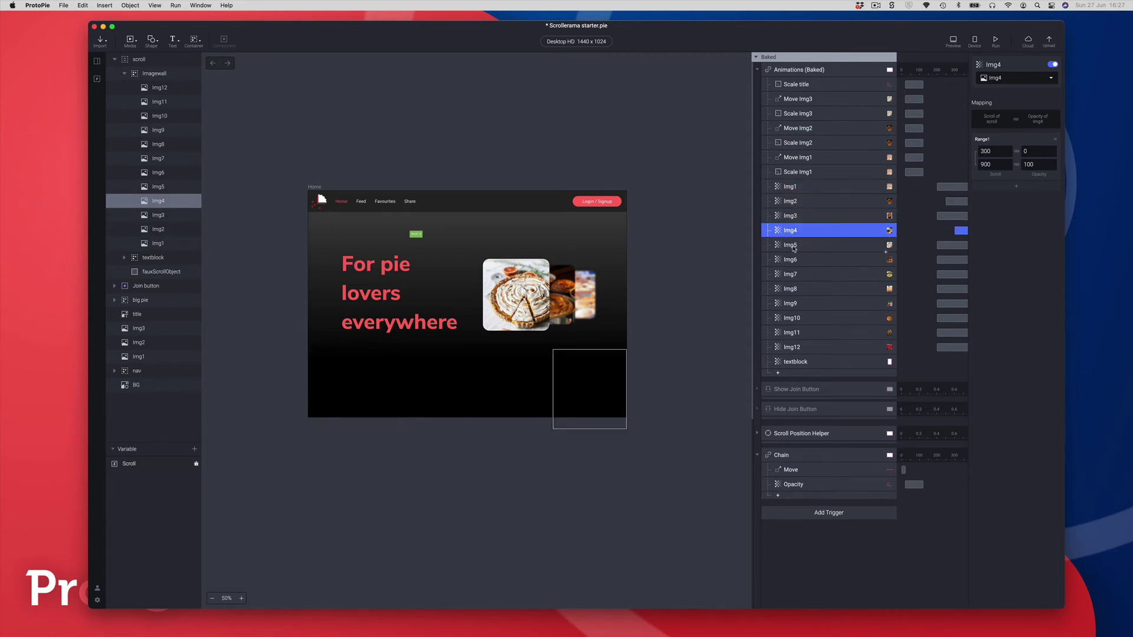
left_click(793, 246)
left_click(792, 260)
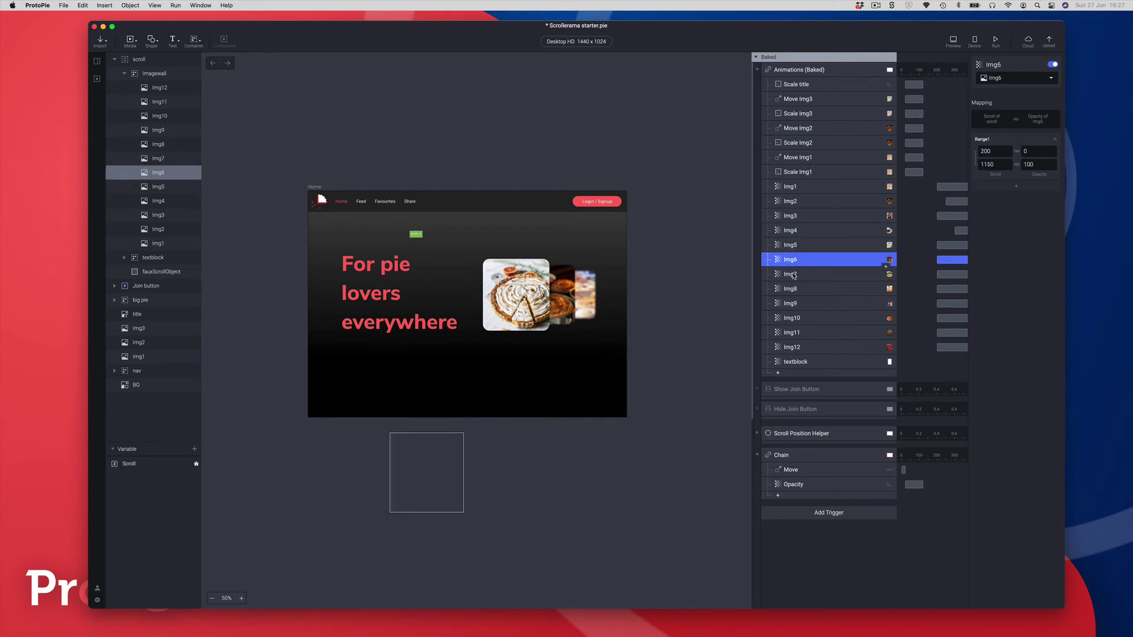
left_click(756, 69)
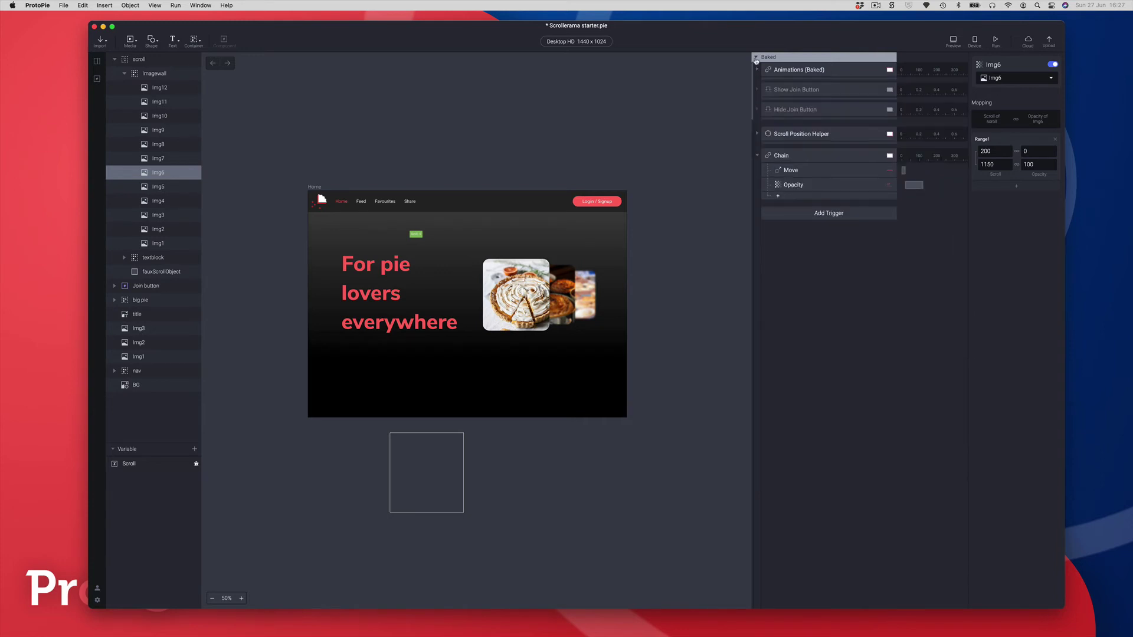
Preview the page, scroll down and back up to check the baked title and image animations, and leave the preview.
left_click(953, 41)
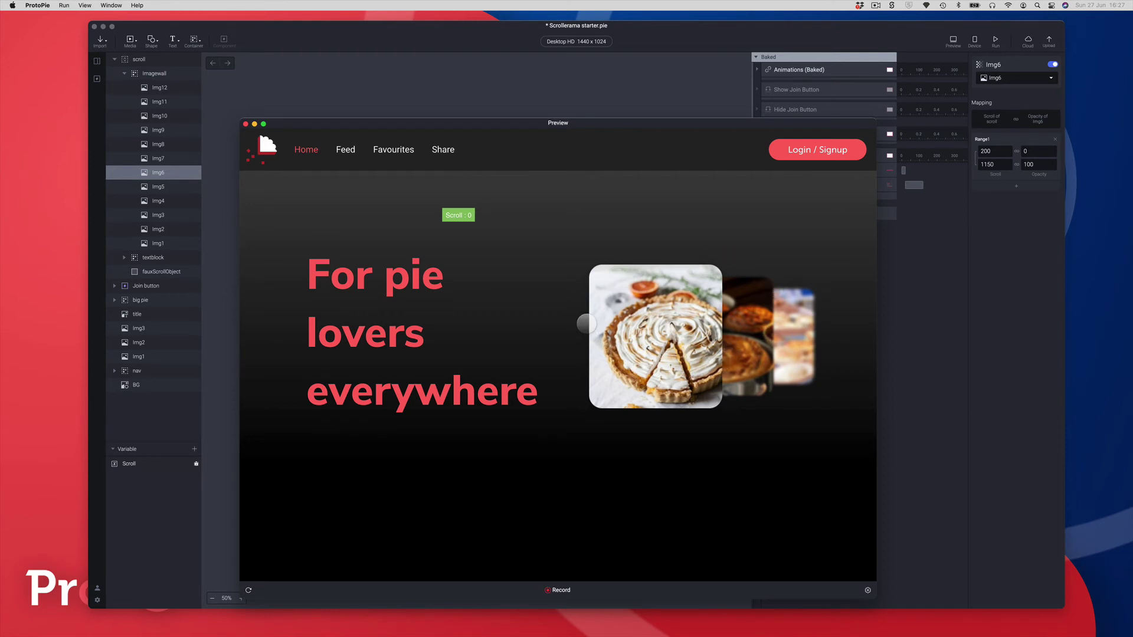
scroll(586, 323, "down", 5)
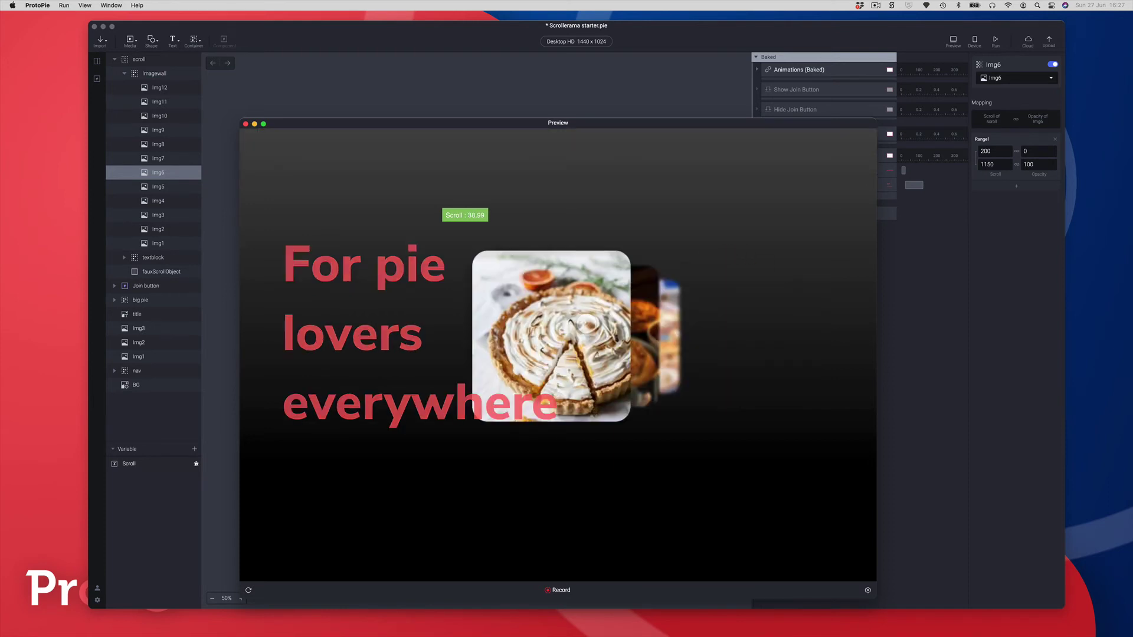
scroll(550, 324, "down", 6)
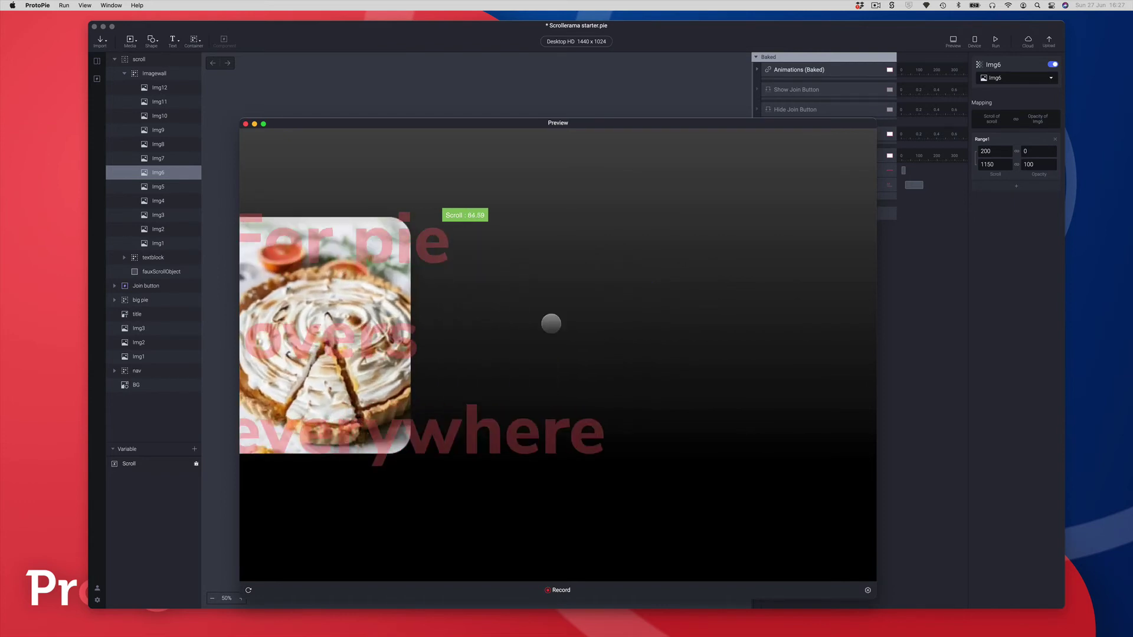
scroll(551, 324, "down", 5)
scroll(550, 323, "up", 15)
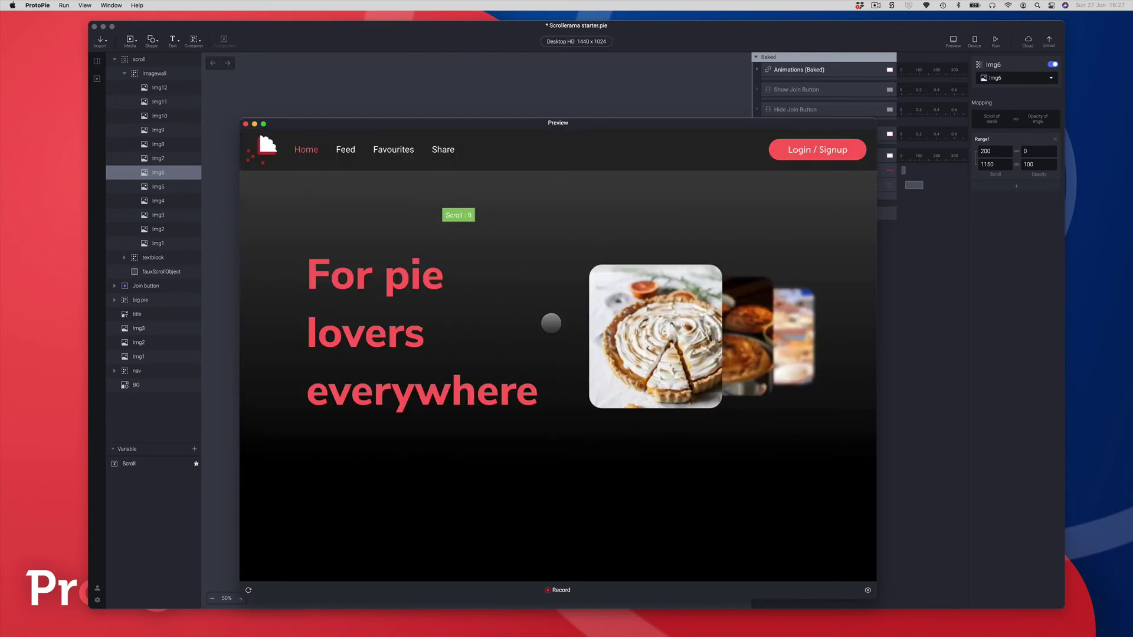
left_click(645, 49)
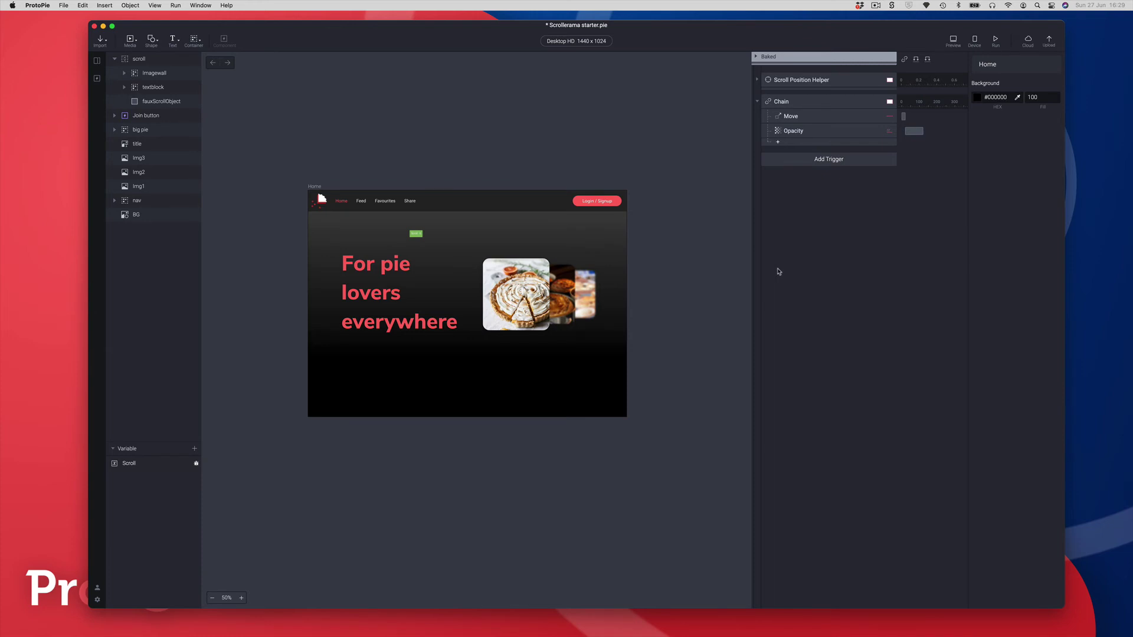
Add a Range trigger that watches the Scroll property of the scroll container.
left_click(794, 166)
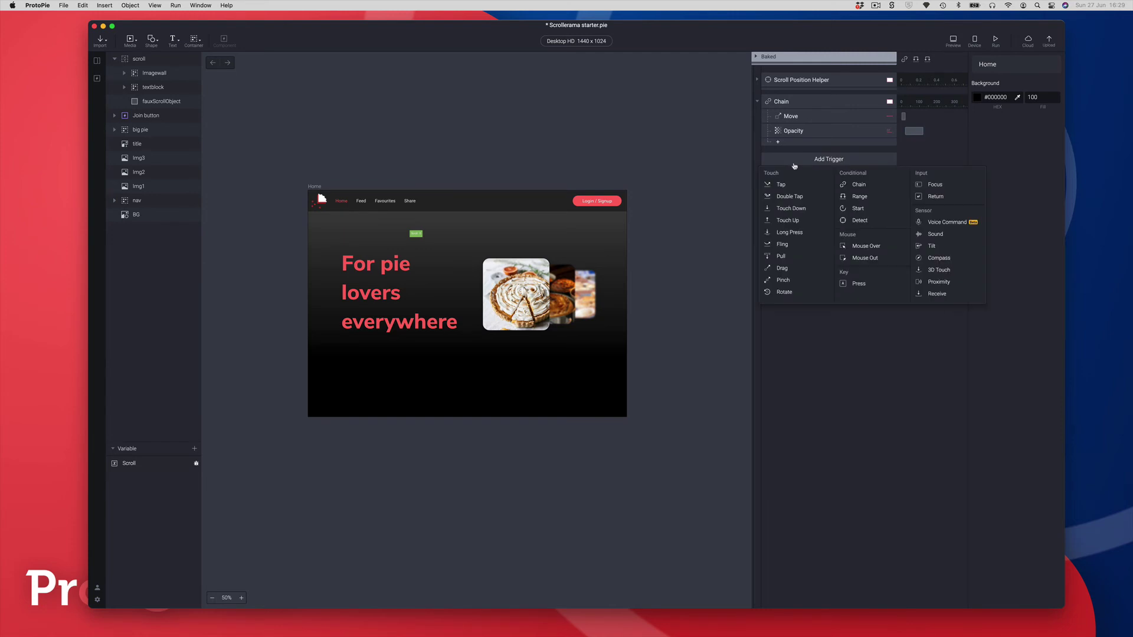
left_click(849, 198)
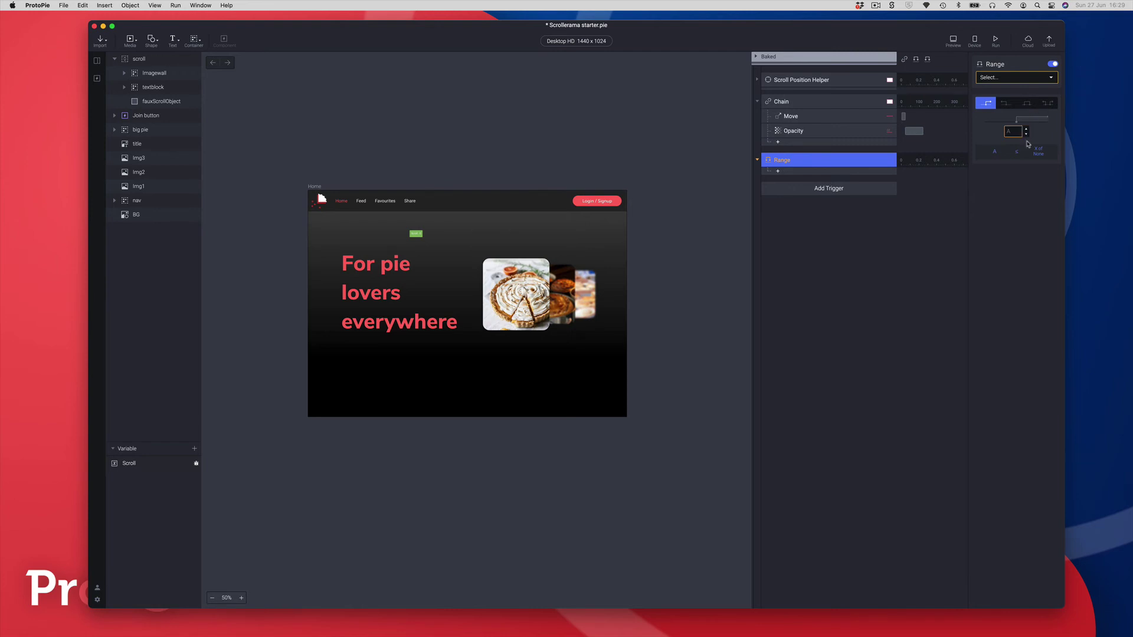
left_click(989, 78)
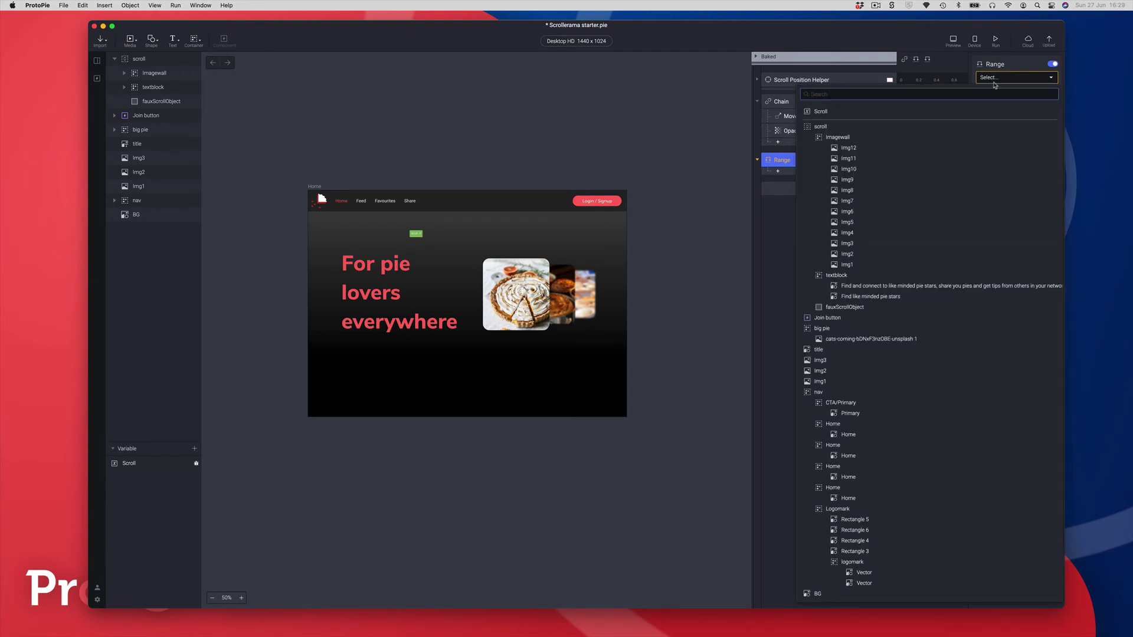
left_click(825, 127)
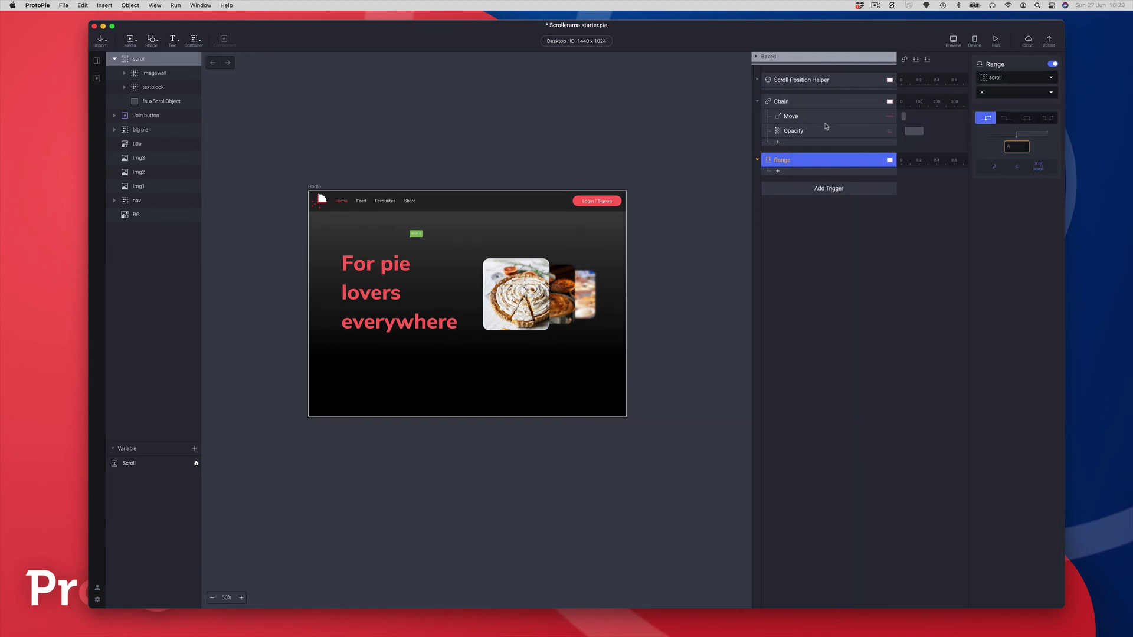
left_click(1013, 91)
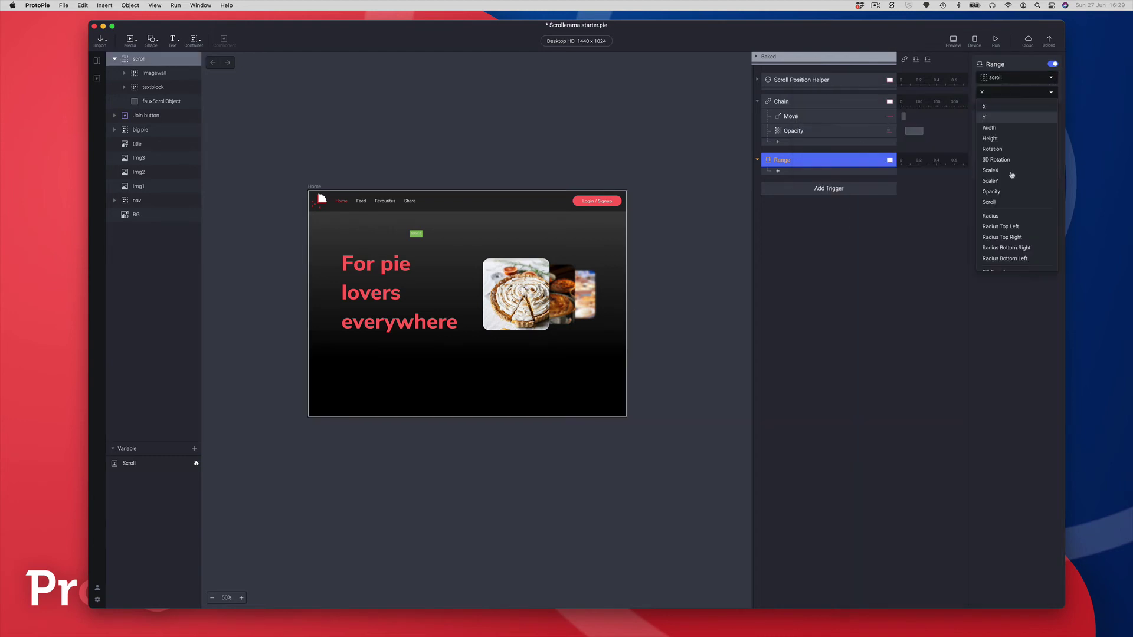
left_click(1003, 202)
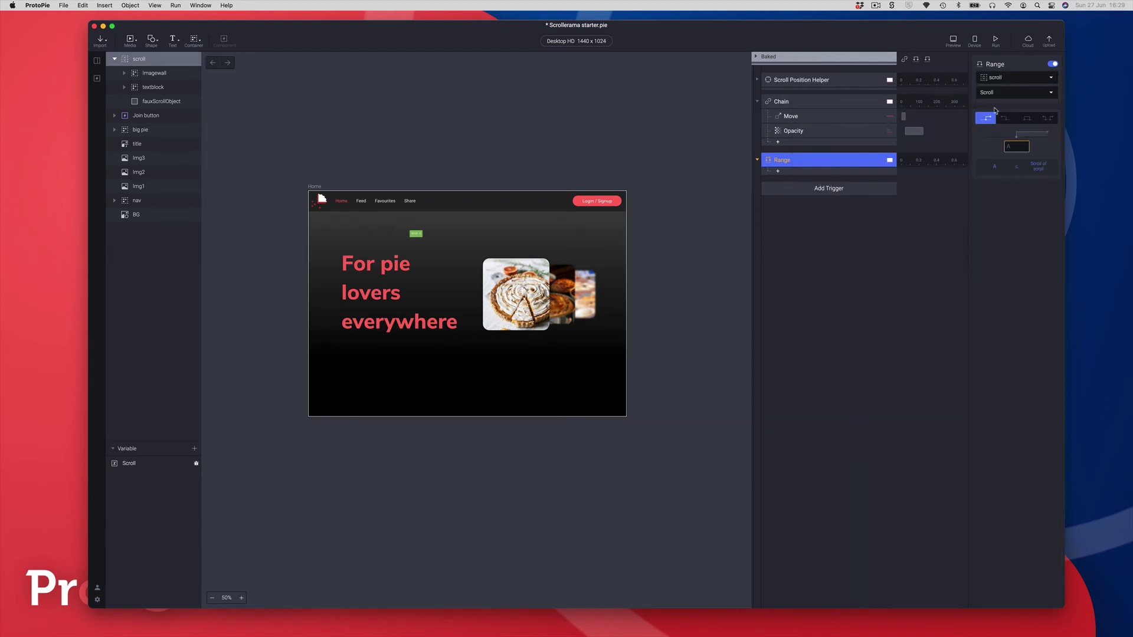
Make the Range trigger fire when the scroll offset is between 1847 and 2200.
left_click(1026, 121)
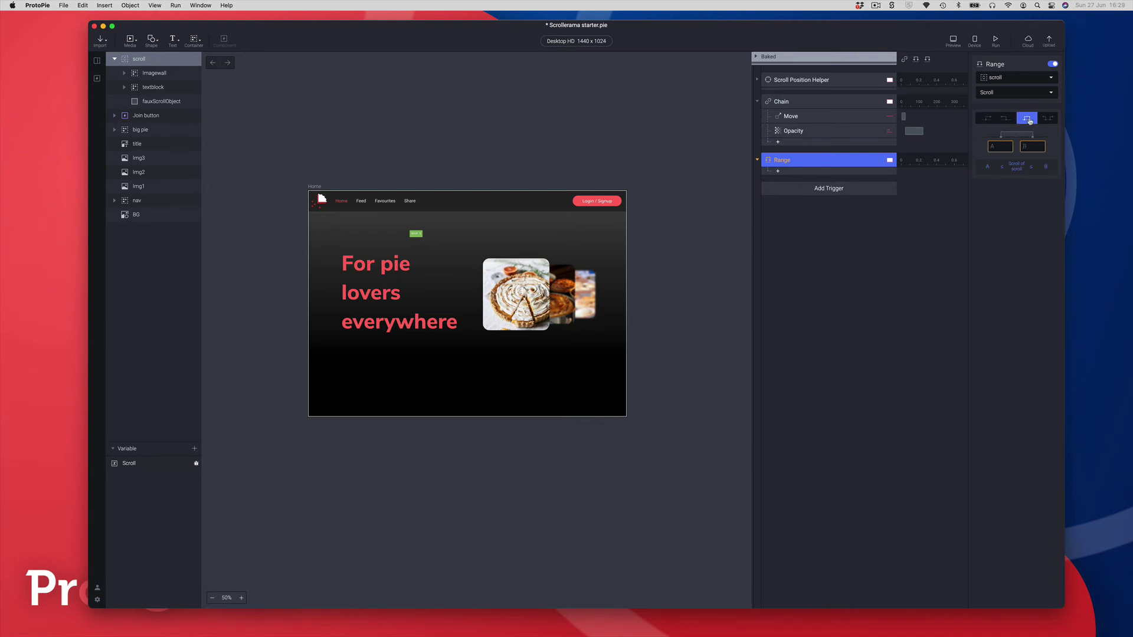
left_click(996, 148)
left_click(1000, 149)
type("1847")
key("Return")
left_click(1024, 148)
type("2200")
key("Return")
Add a Move response to the Range trigger with the big pie container as its target.
left_click(783, 174)
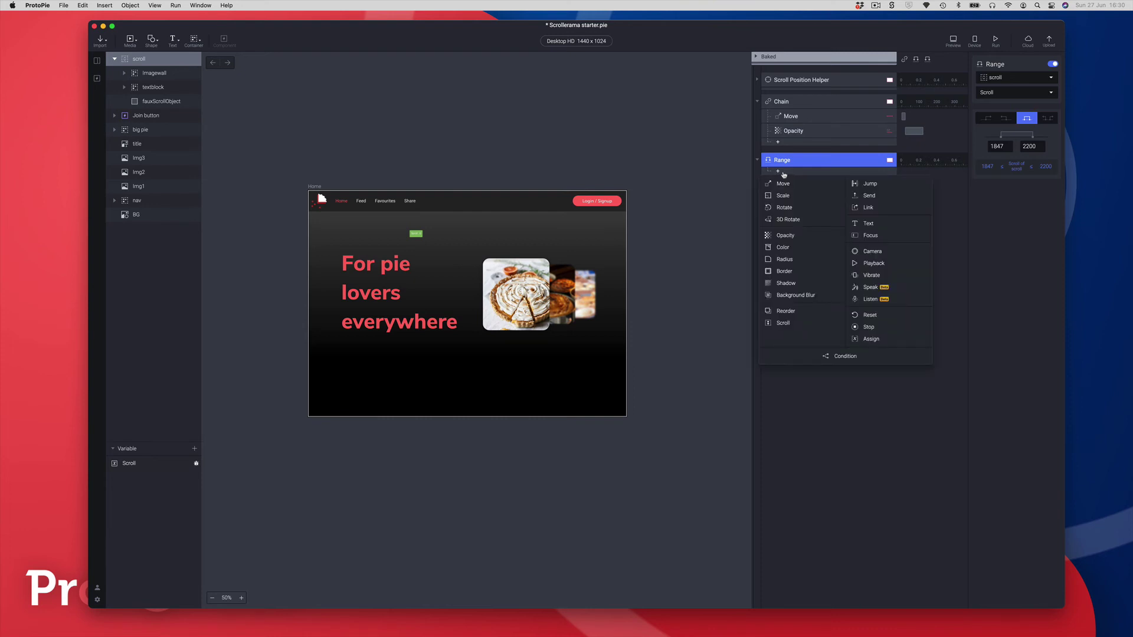
left_click(784, 184)
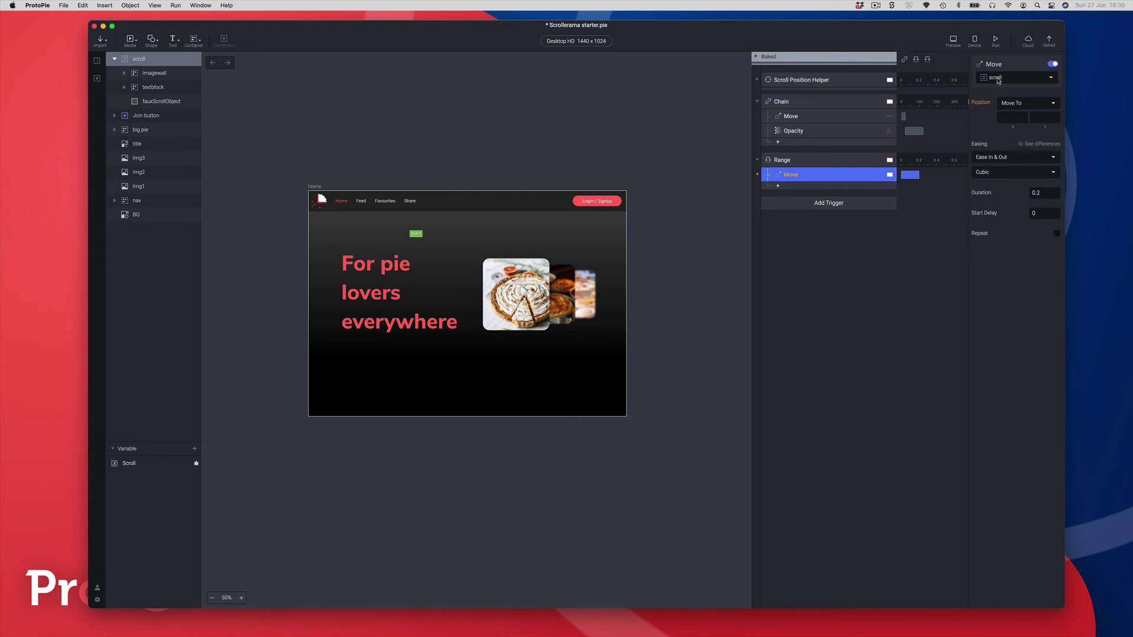
left_click(1008, 79)
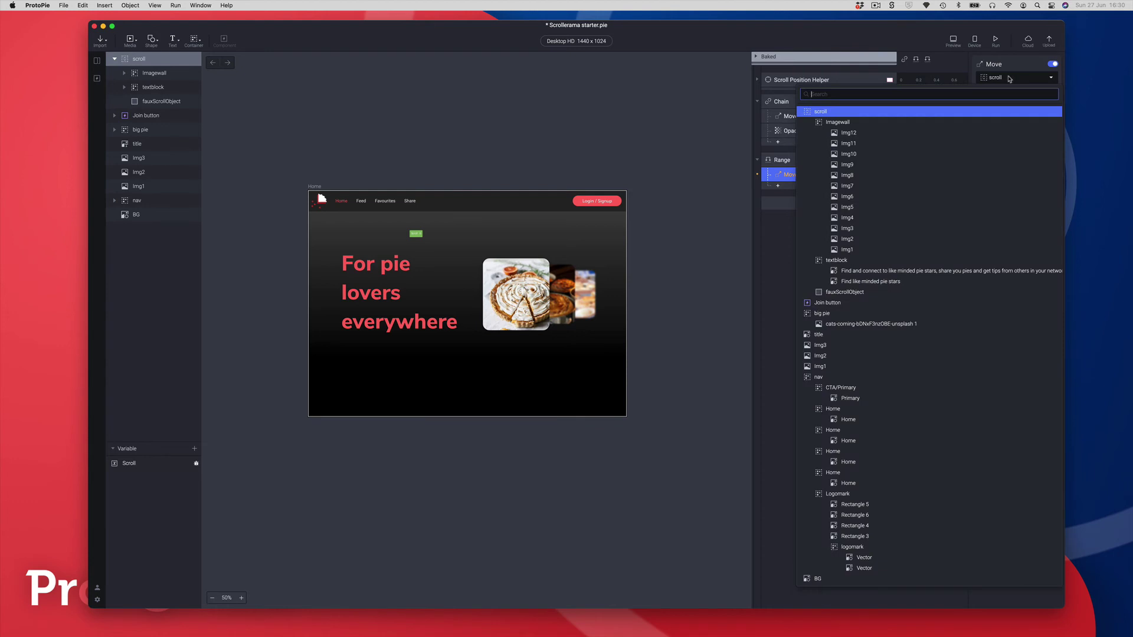
type("big")
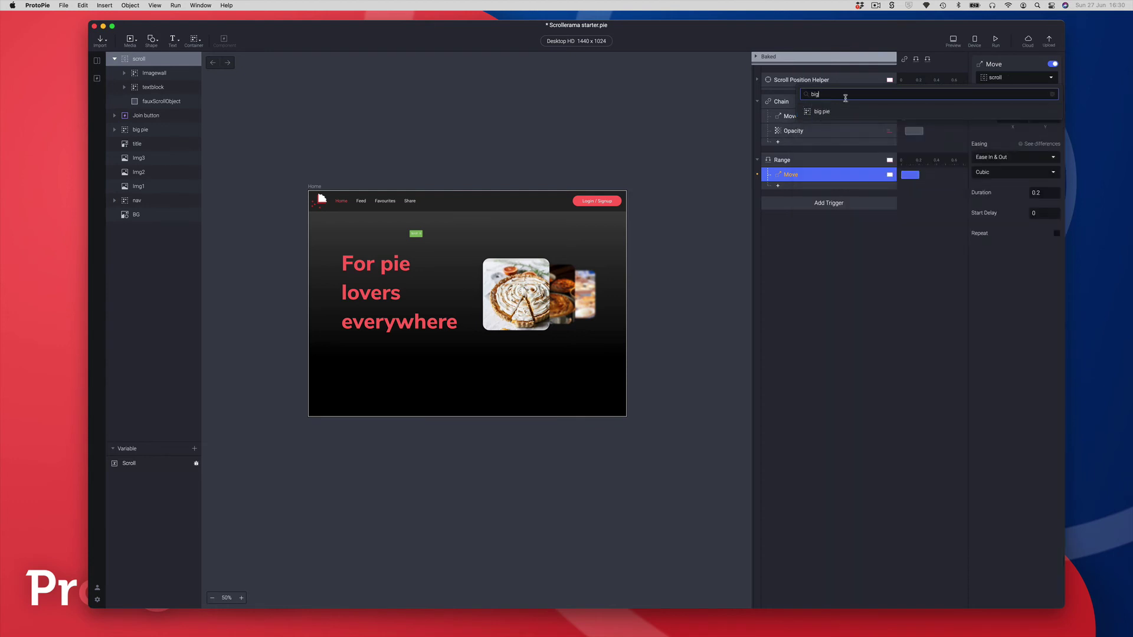
left_click(814, 112)
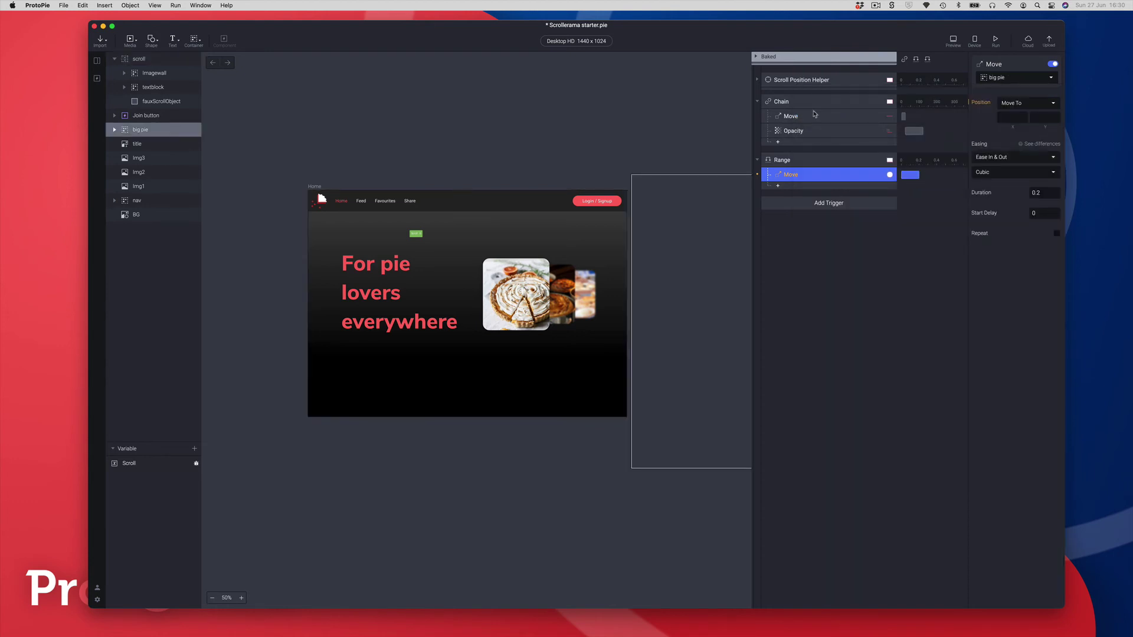
Move big pie to X 1448 with a duration of 0.4, and check the container's origin point.
left_click(1006, 118)
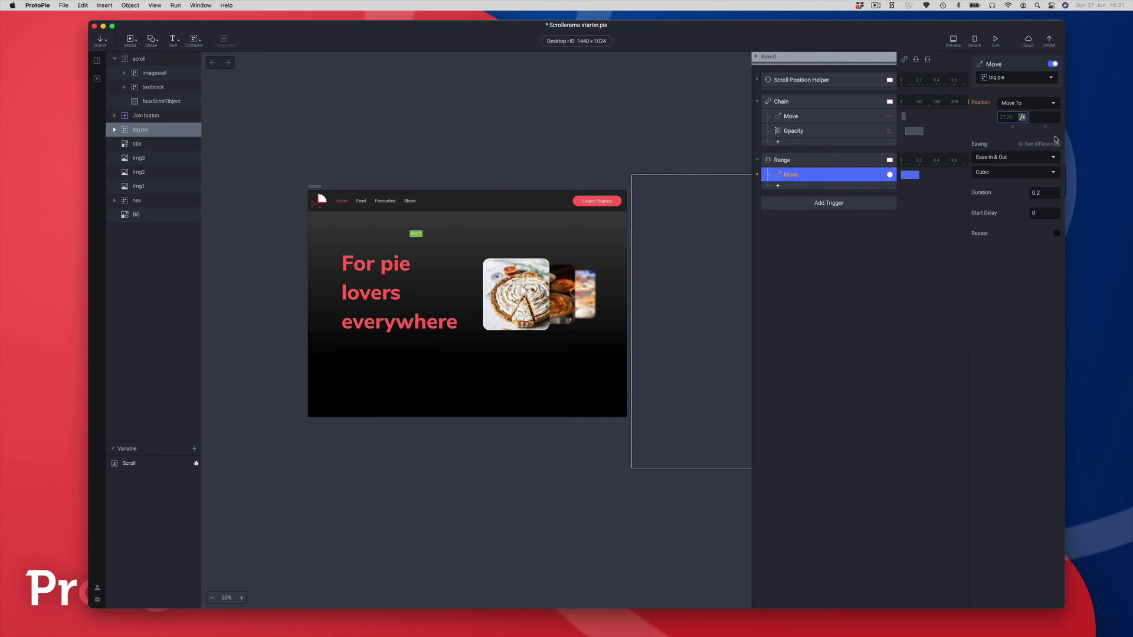
type("1448")
left_click(1045, 195)
key("Return")
left_click(125, 131)
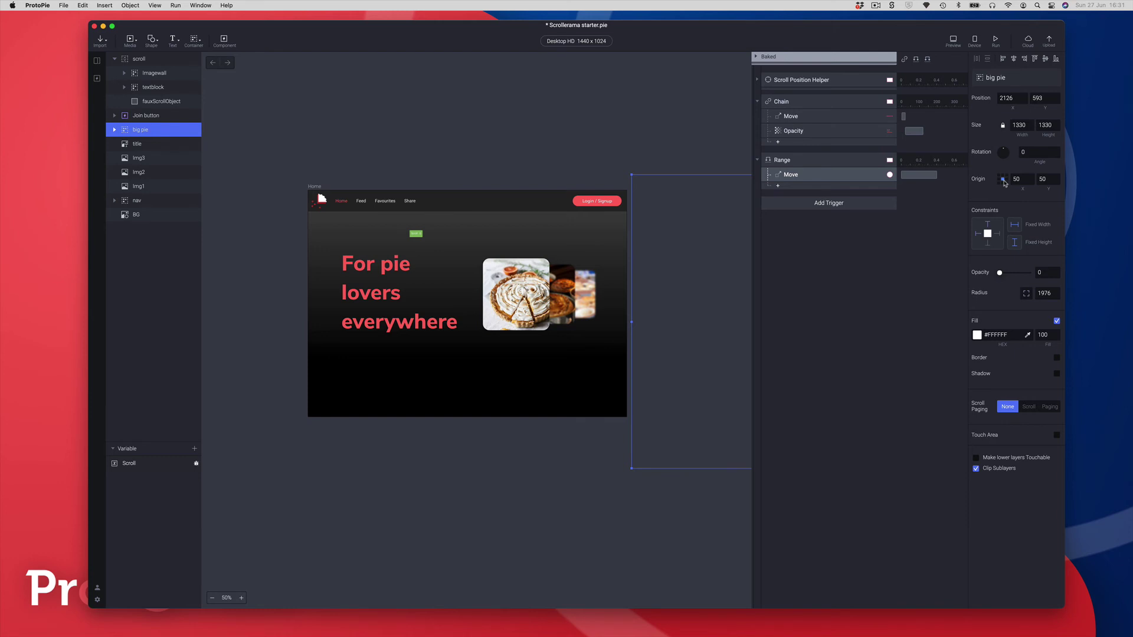
left_click(788, 174)
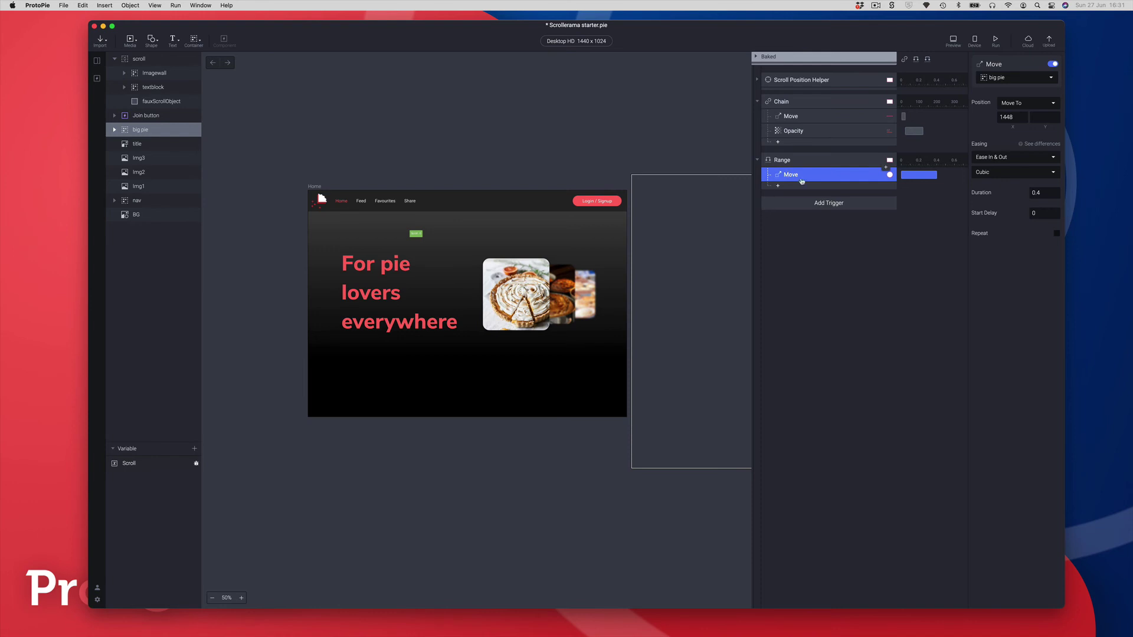
Add a Rotate response to the Range trigger with the big pie container as its target.
left_click(778, 185)
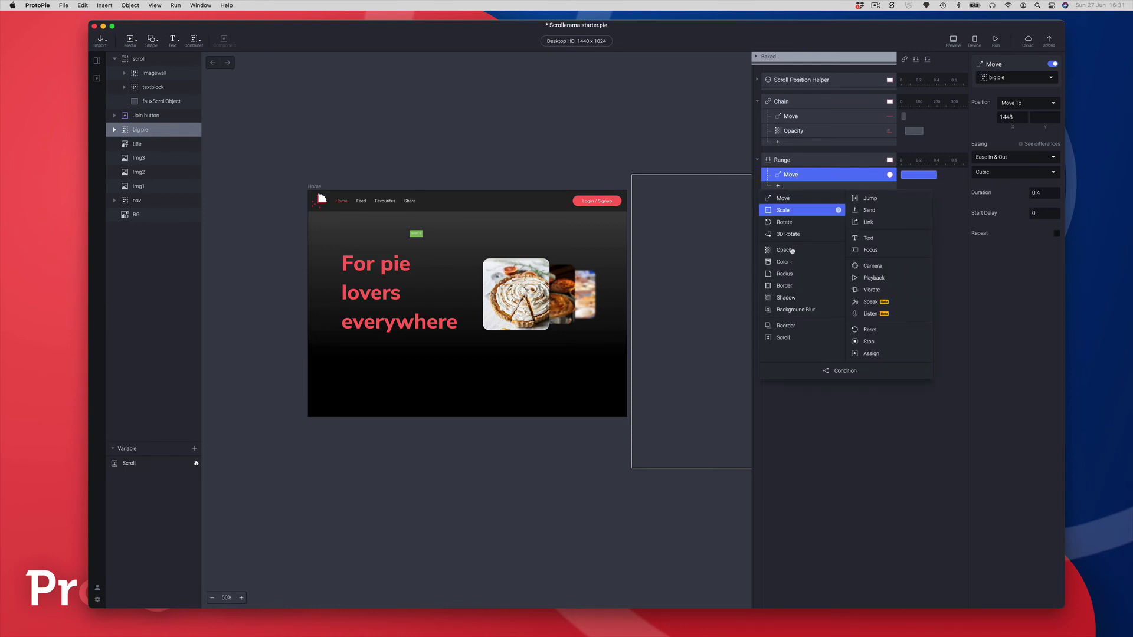
key("Escape")
left_click(795, 224)
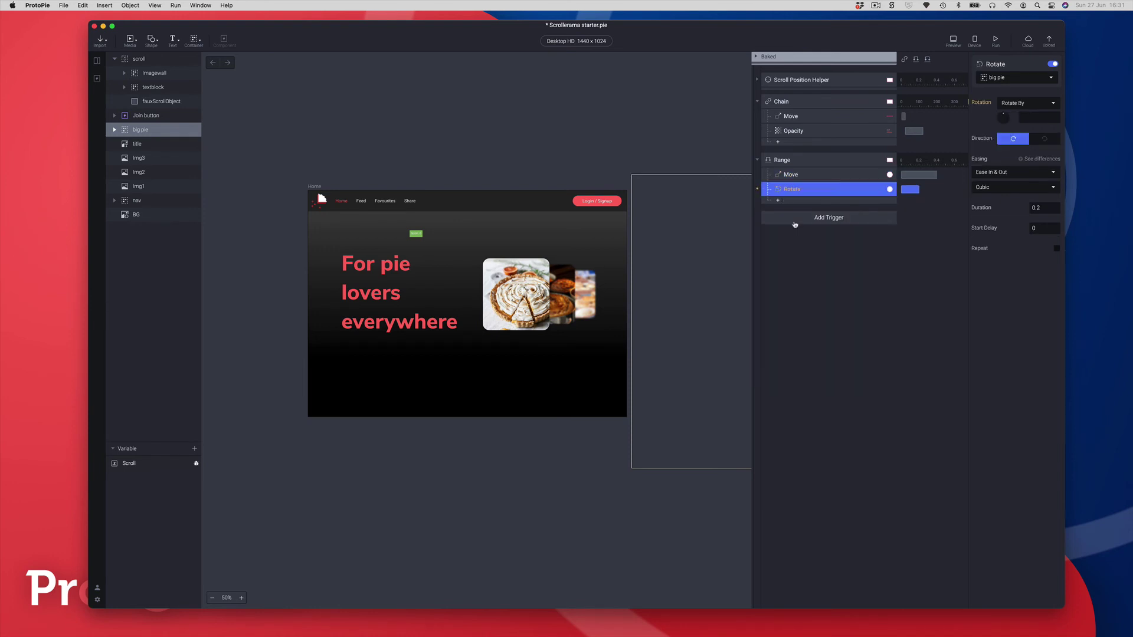
left_click(1003, 79)
type("big")
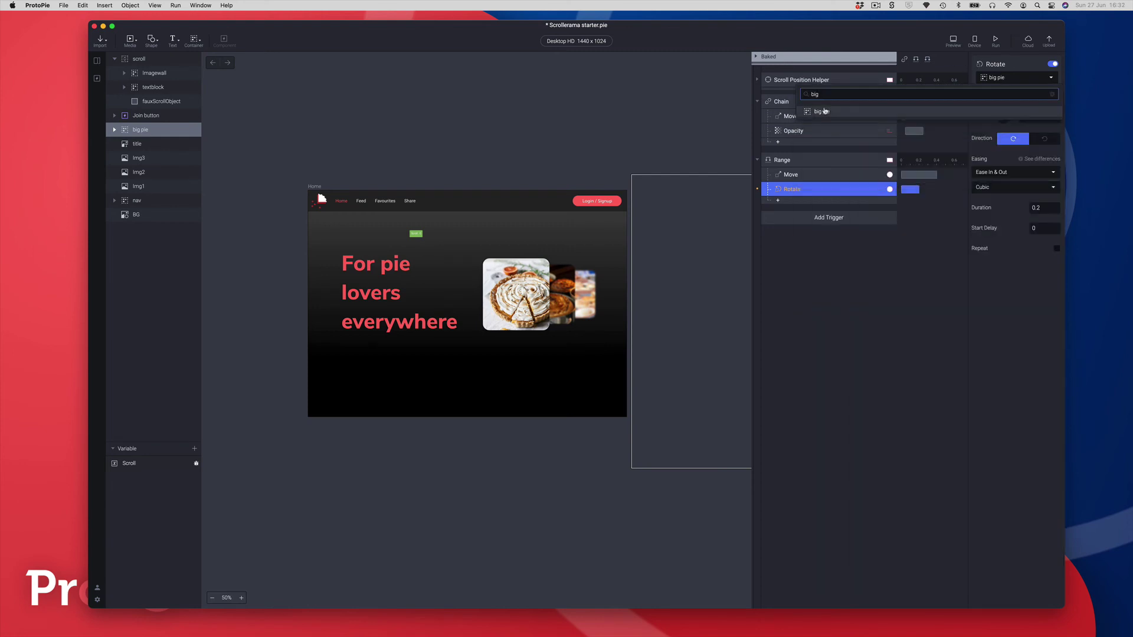
left_click(825, 111)
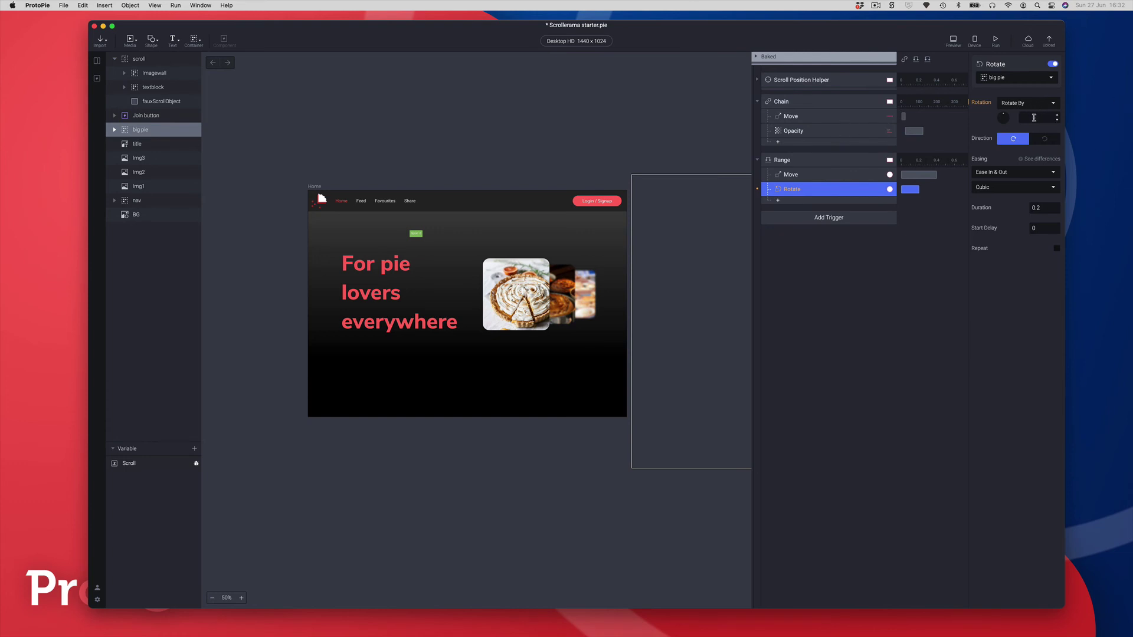
Set the big pie's Rotate response to rotate by 45 degrees with a duration of 0.4.
left_click(1036, 117)
key("Tab")
type("0.4")
key("Return")
Add an Opacity response to the Range trigger that brings big pie to 100 with a duration of 0.4.
left_click(778, 200)
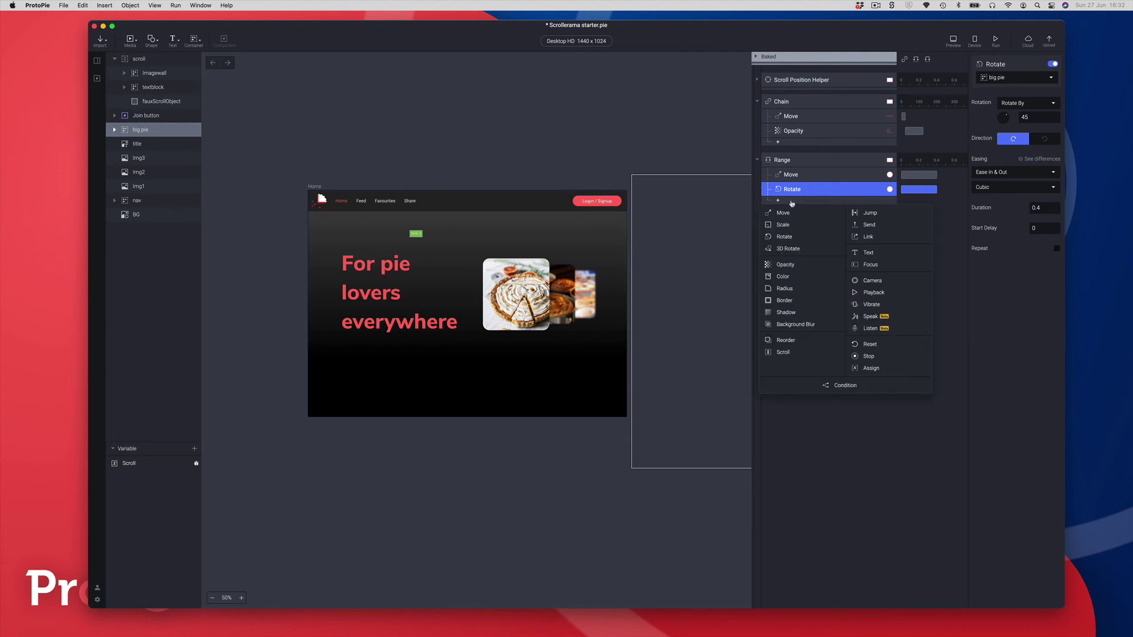
left_click(786, 265)
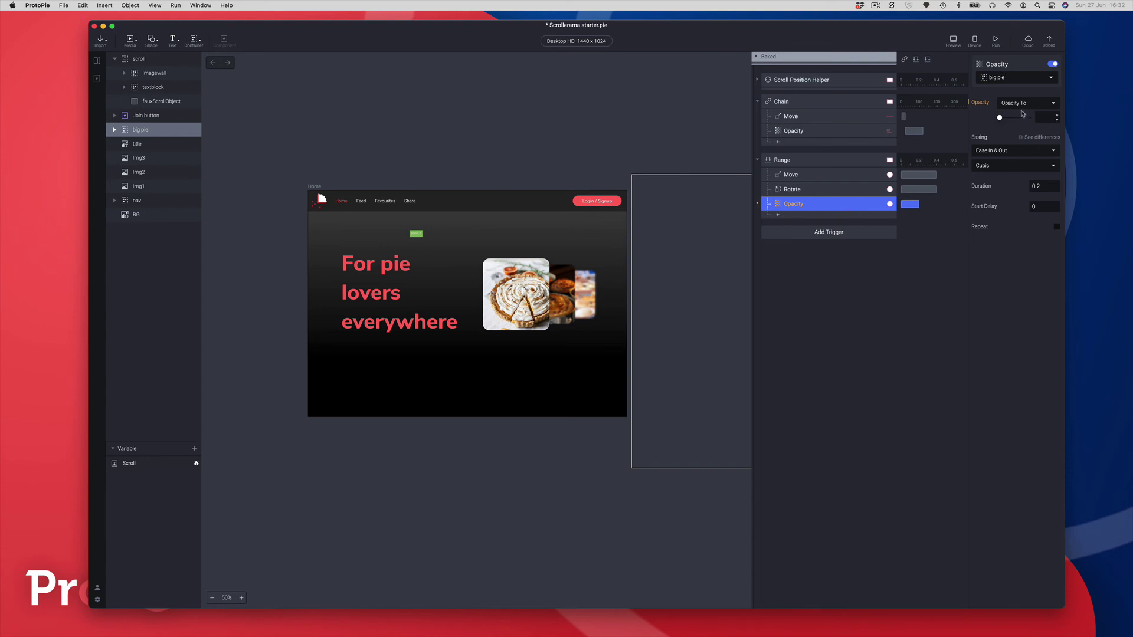
left_click_drag(999, 119, 1029, 118)
left_click(1044, 185)
type("4")
key("Return")
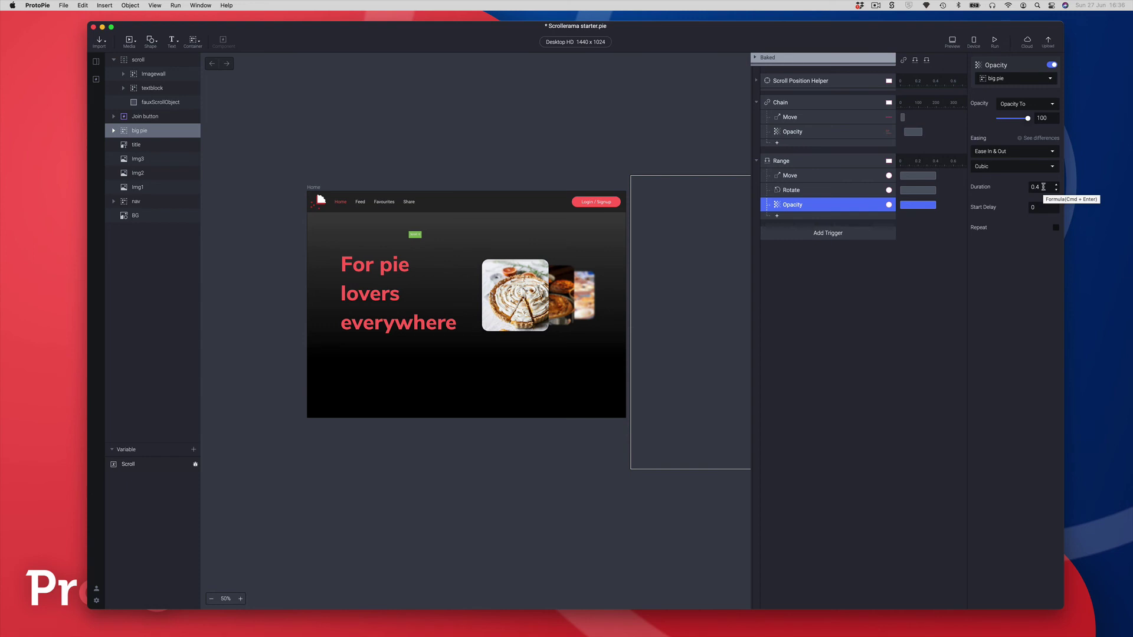
Preview the prototype, scroll down to the text block and back up to check the big pie's behaviour, and close the preview.
left_click(952, 43)
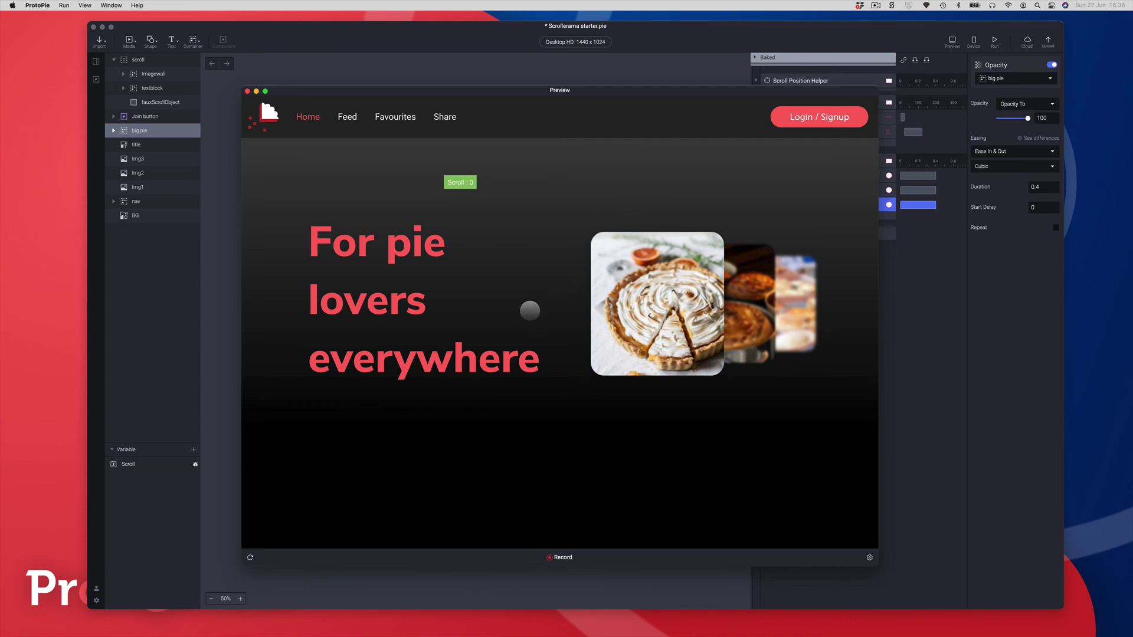
scroll(529, 311, "down", 2)
scroll(530, 311, "down", 5)
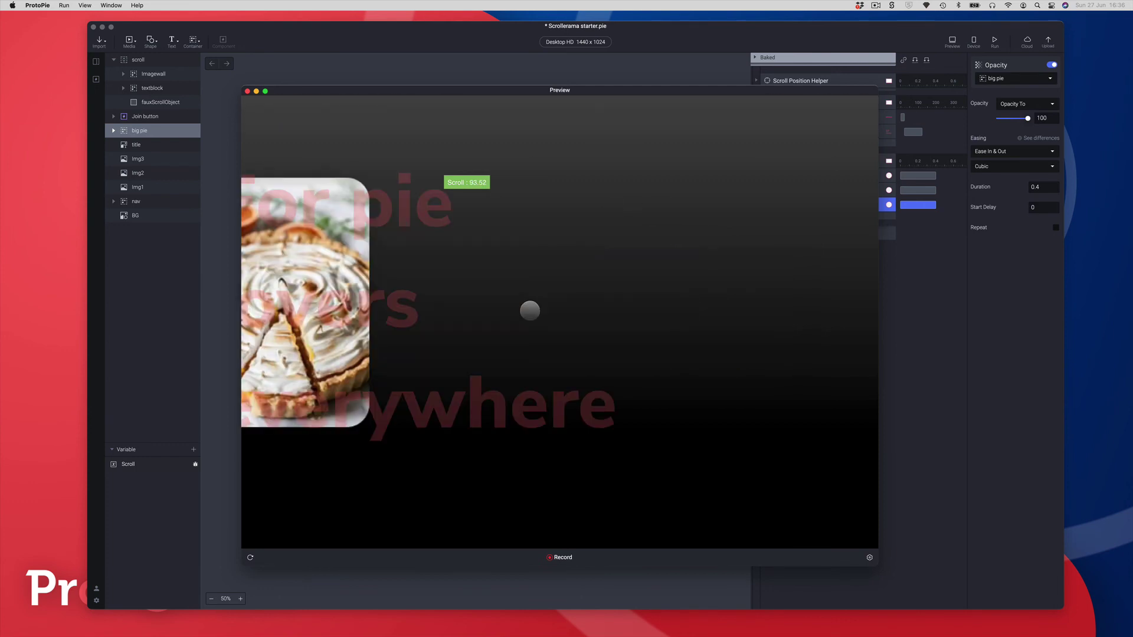
scroll(529, 311, "down", 4)
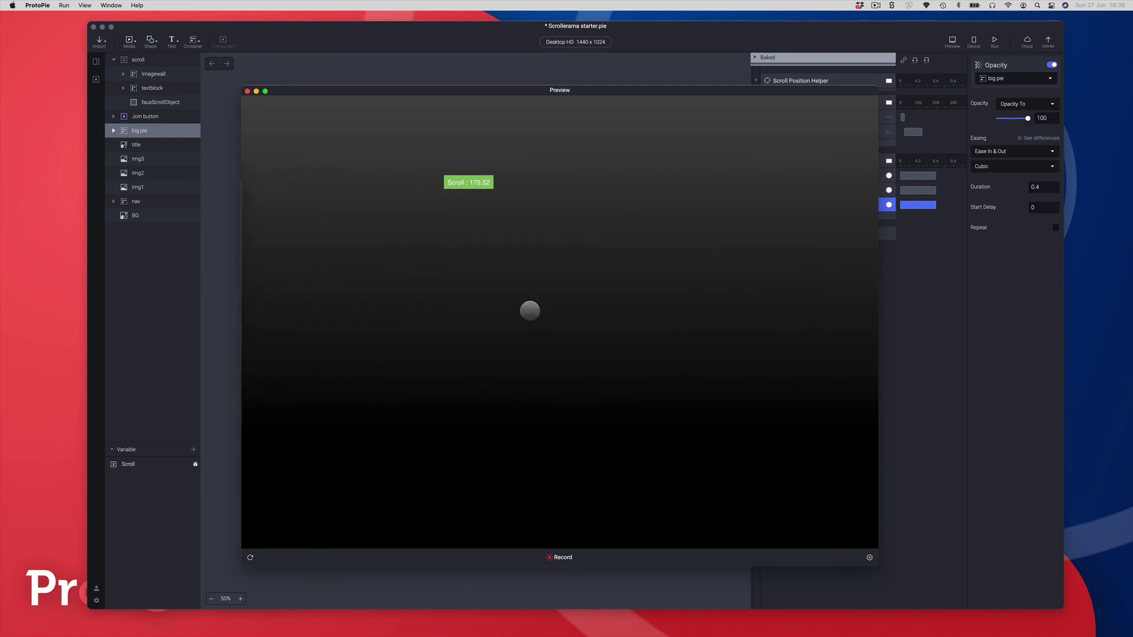
scroll(529, 311, "down", 10)
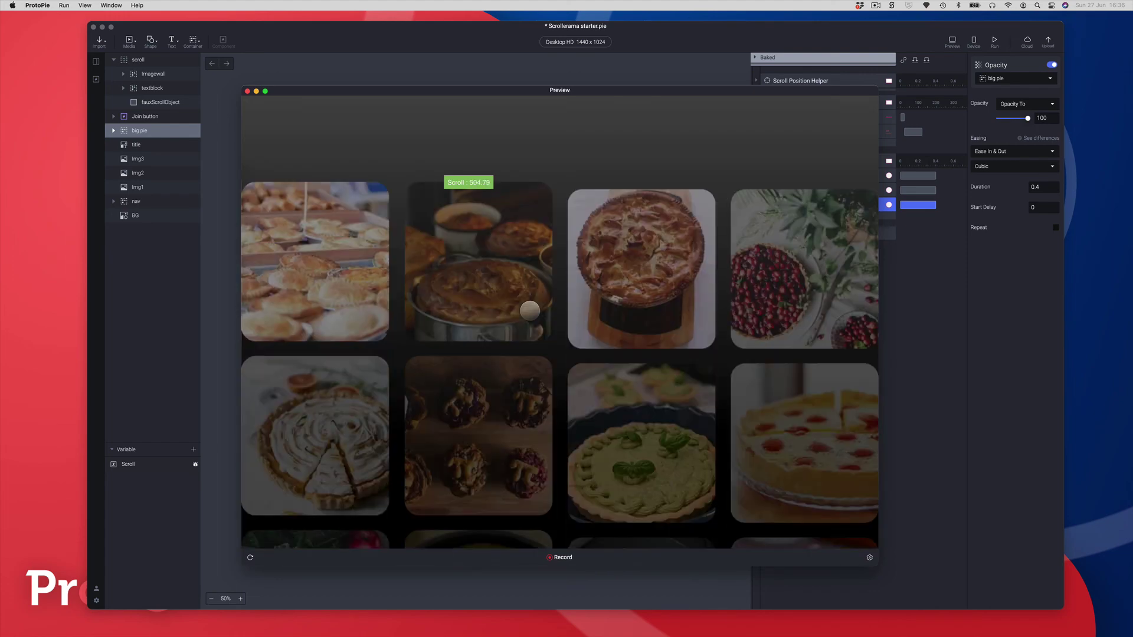
scroll(529, 311, "down", 8)
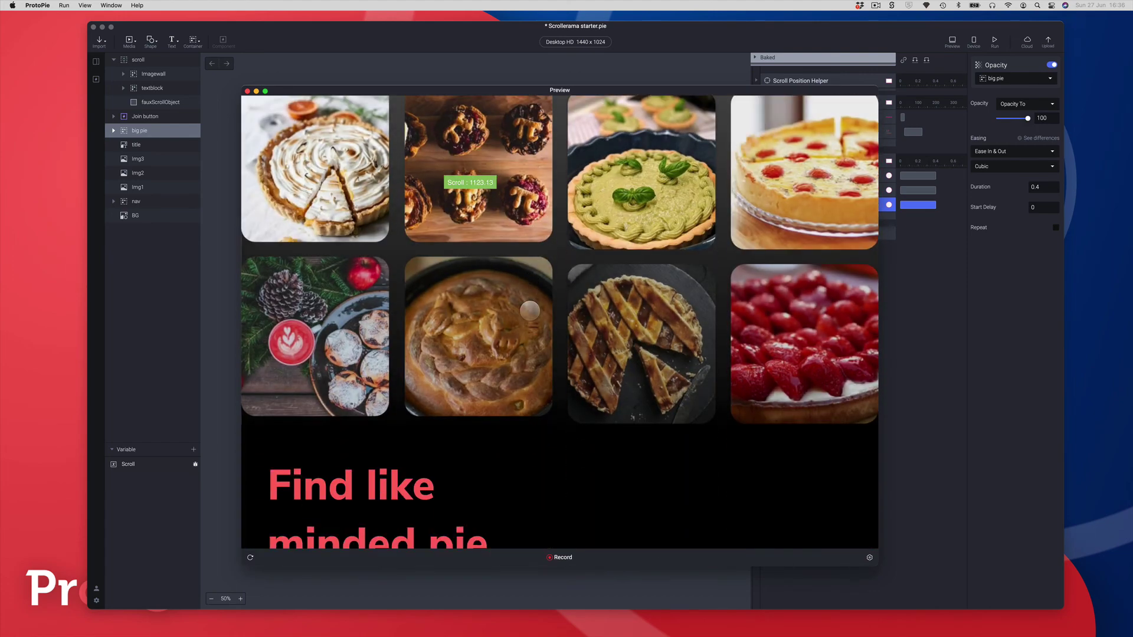
scroll(530, 311, "down", 2)
scroll(529, 311, "down", 6)
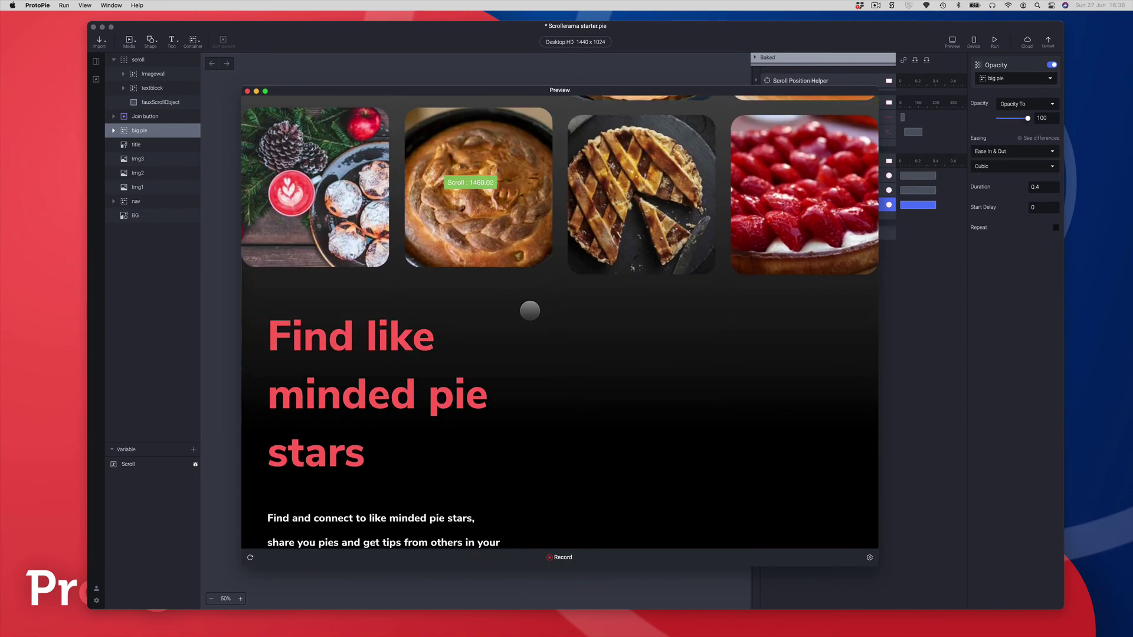
scroll(529, 311, "down", 5)
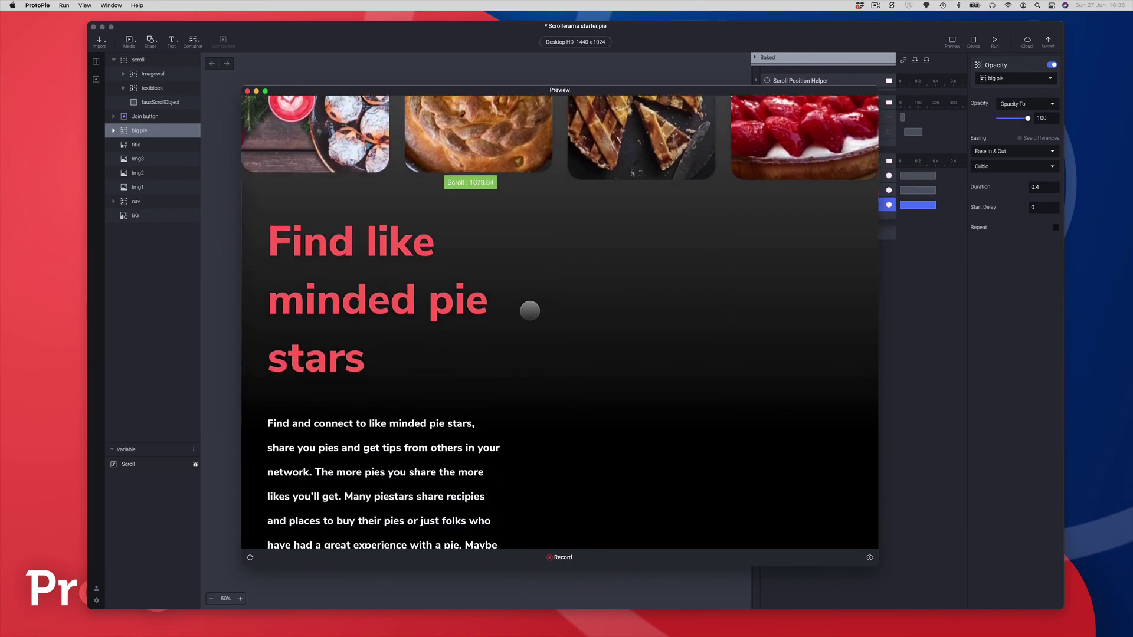
scroll(529, 311, "down", 2)
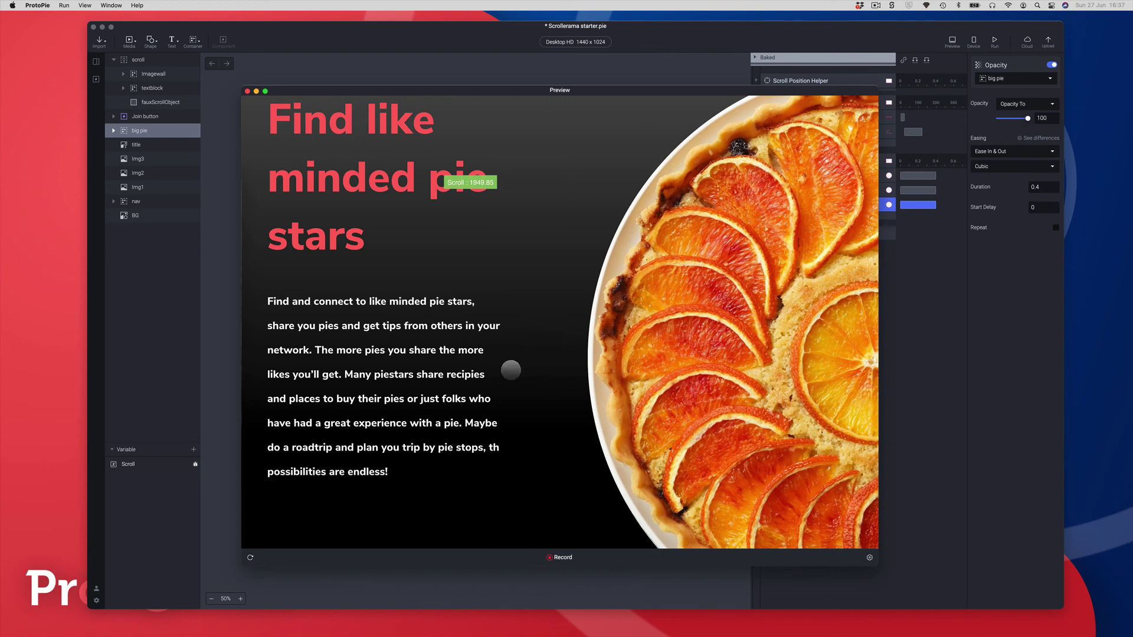
scroll(511, 370, "up", 5)
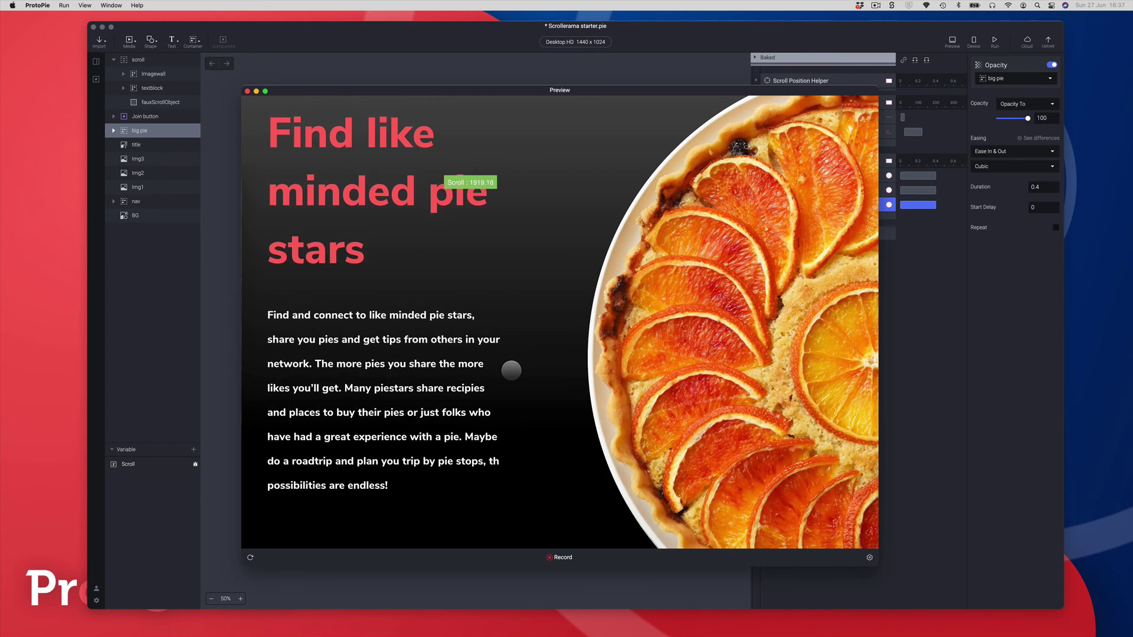
scroll(511, 370, "up", 10)
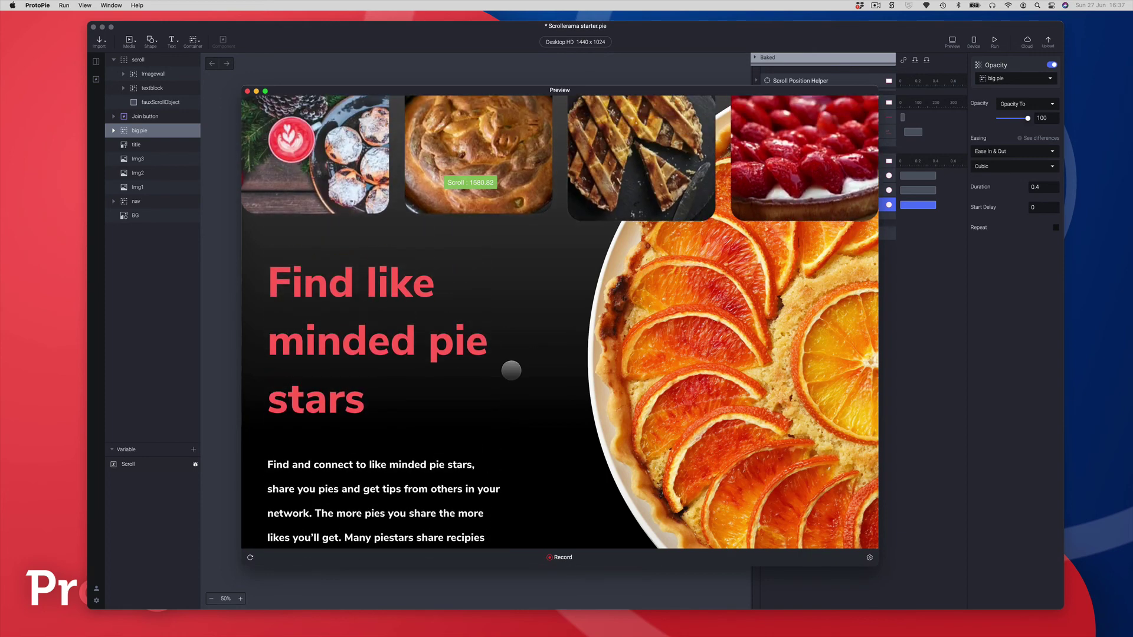
scroll(511, 370, "up", 2)
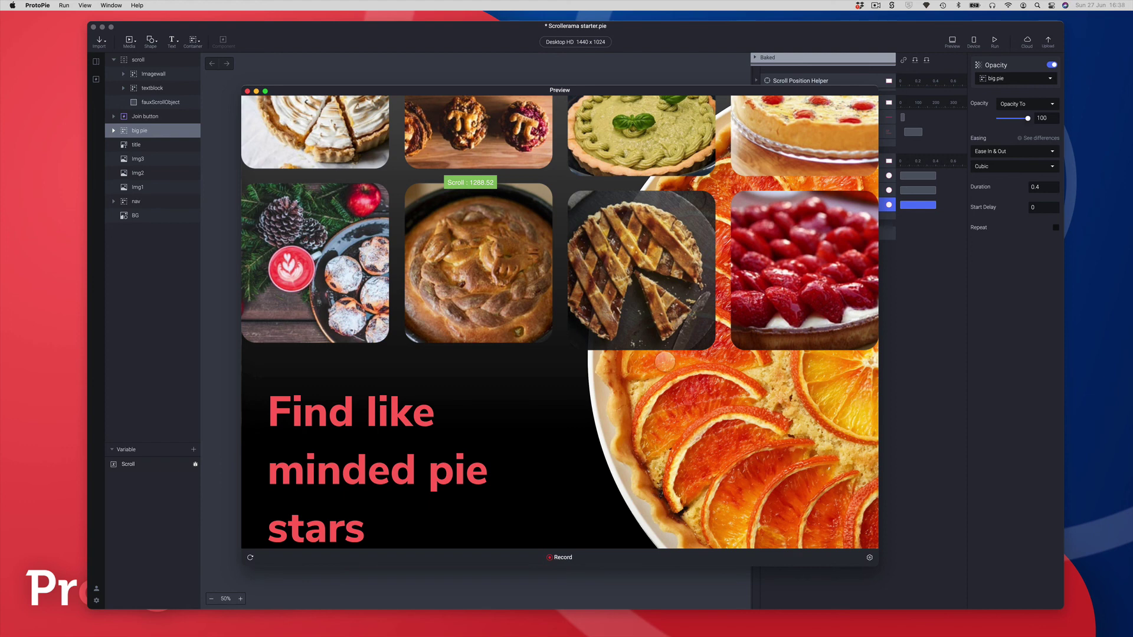
left_click(248, 91)
left_click(892, 339)
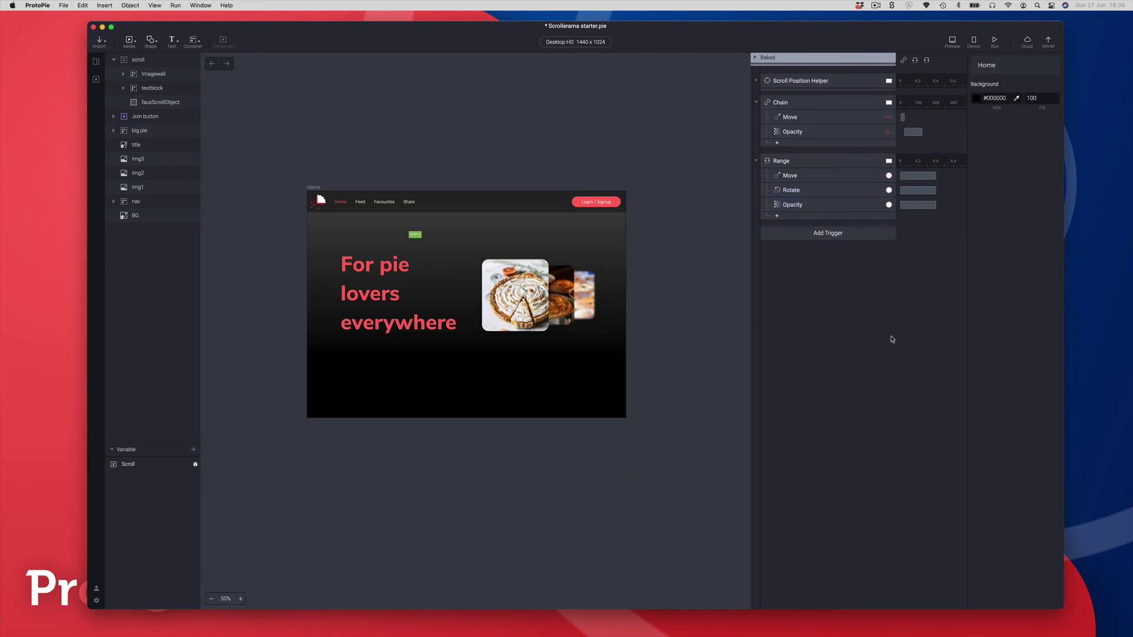
Add a second Range trigger that watches the Scroll property of the scroll container.
left_click(805, 236)
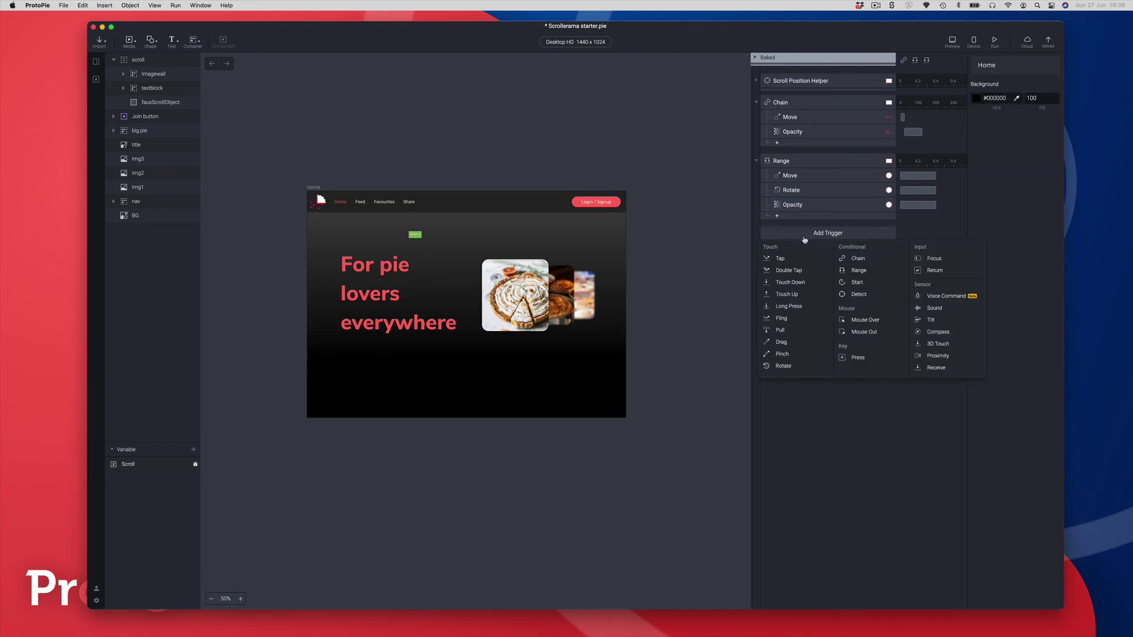
left_click(871, 271)
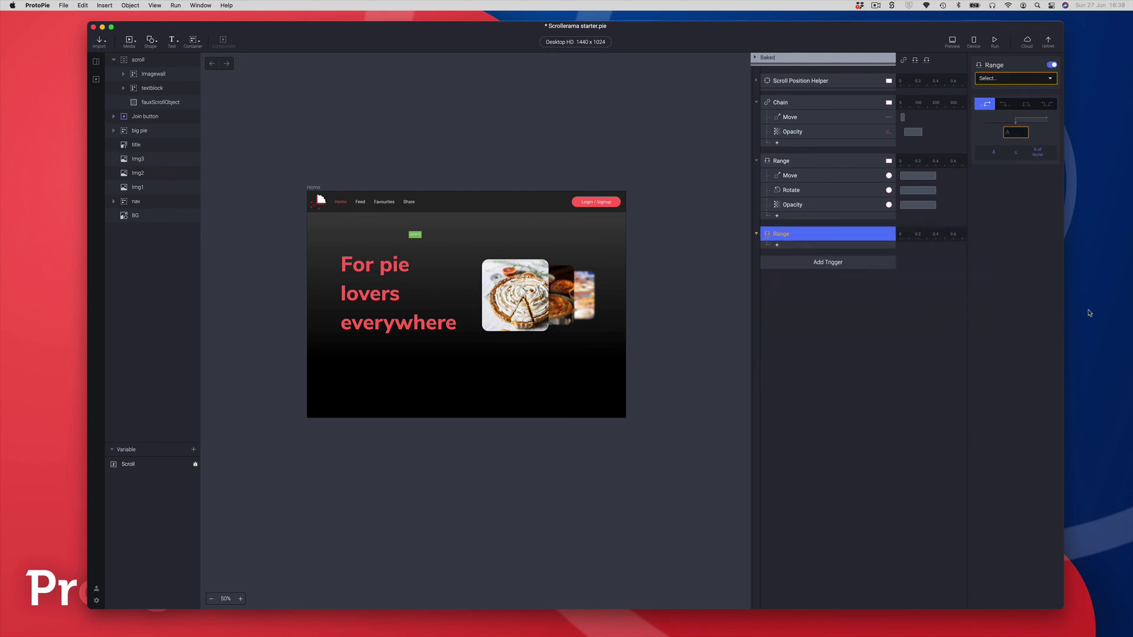
left_click(993, 77)
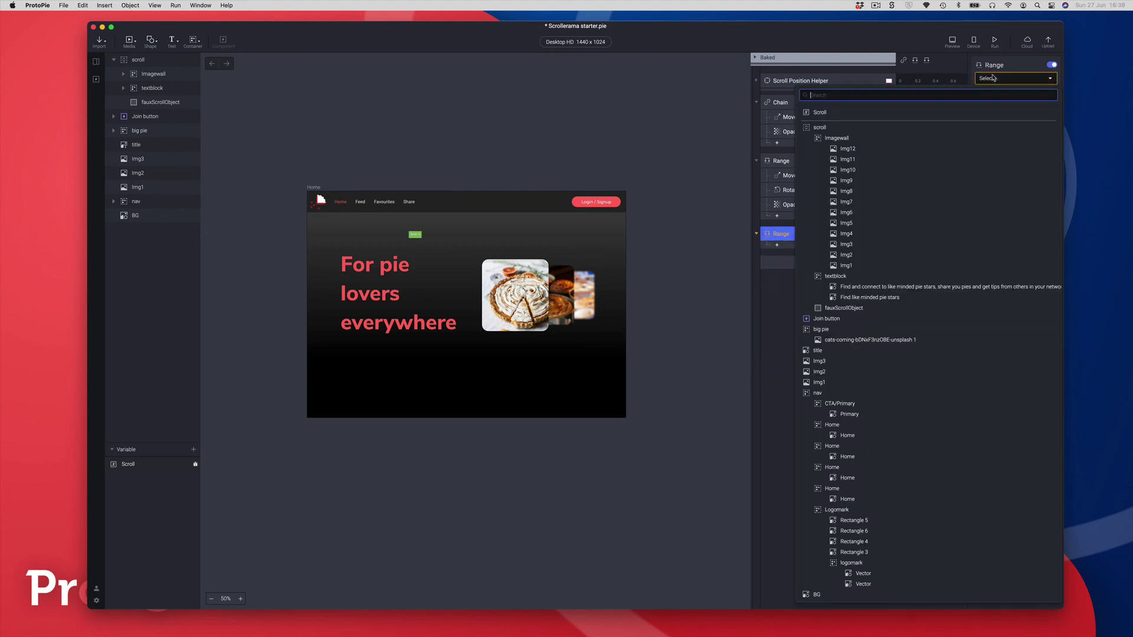
left_click(816, 128)
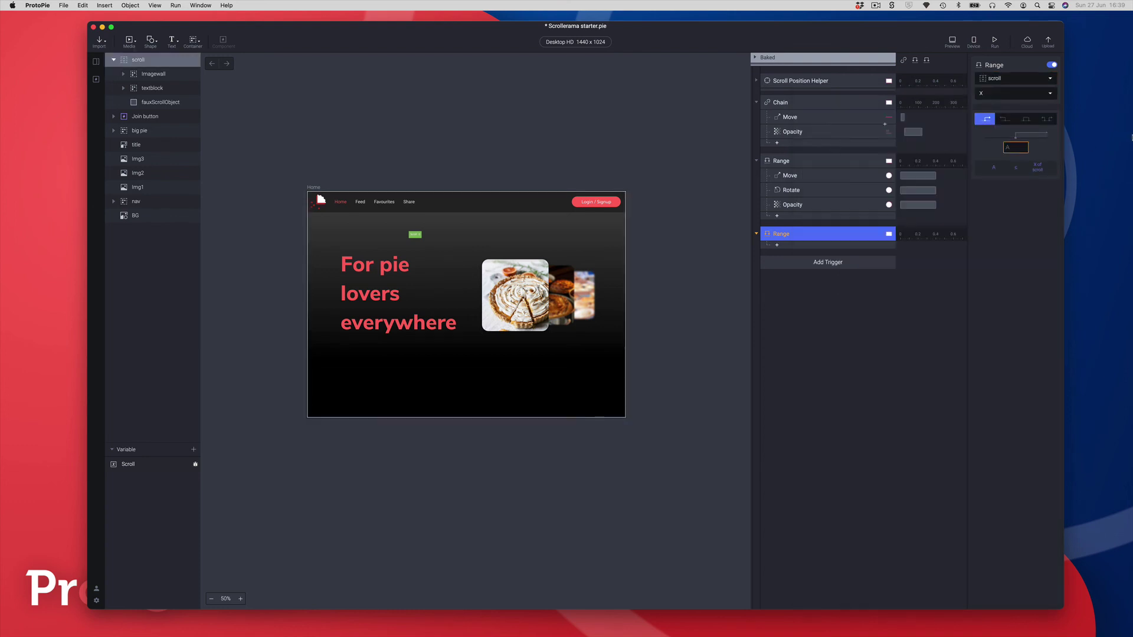
left_click(1001, 94)
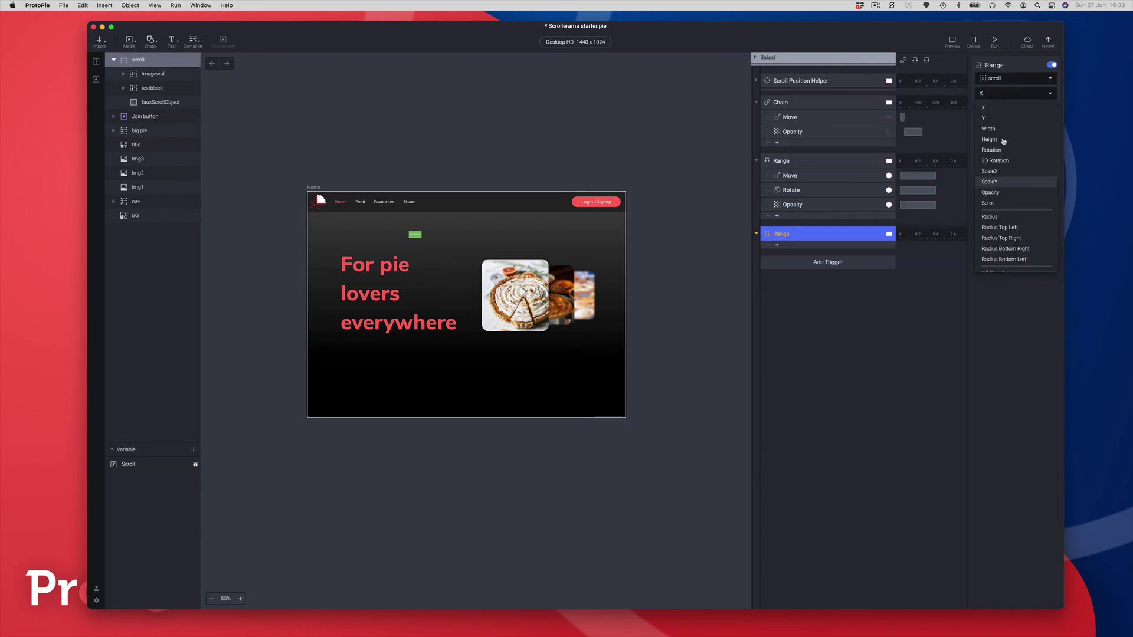
left_click(997, 203)
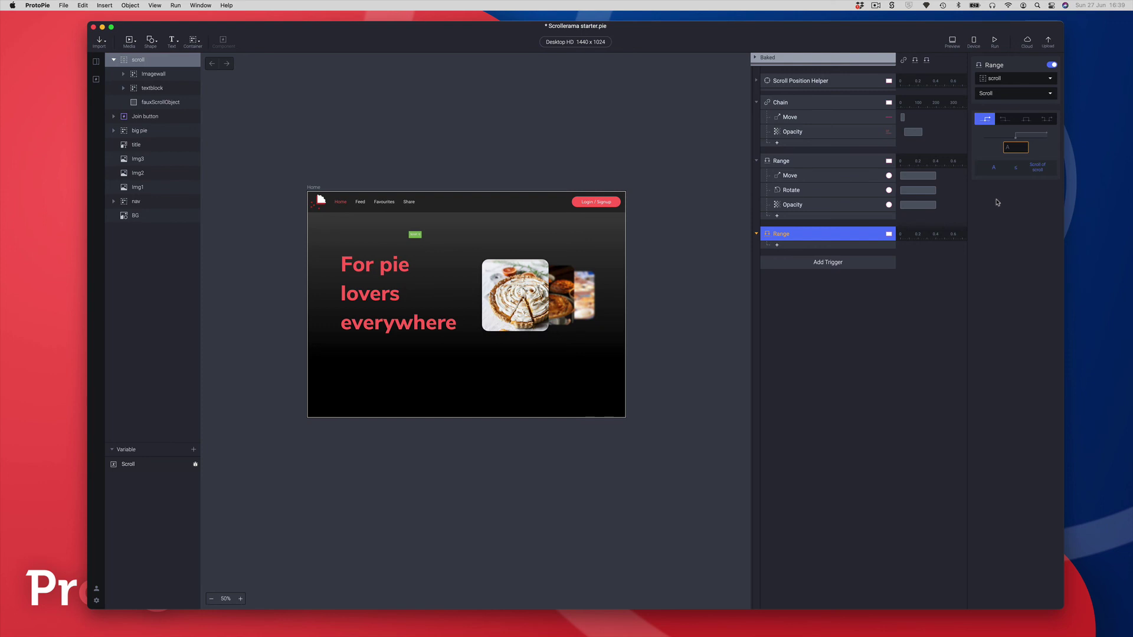
Make the second Range trigger fire outside the range, when the scroll offset is below 1847 or above 2200.
left_click(1048, 120)
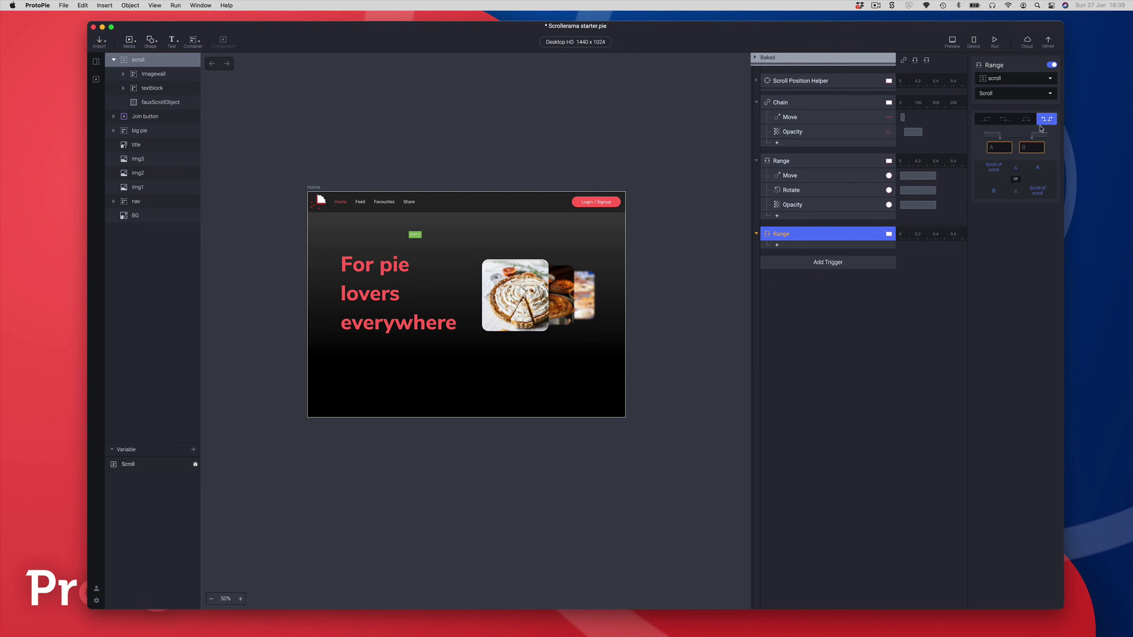
left_click(1002, 148)
key("Return")
left_click(1030, 148)
type("2200")
left_click(776, 234)
Add a Reset response for big pie to the second Range trigger with a duration of 0.4.
left_click(787, 246)
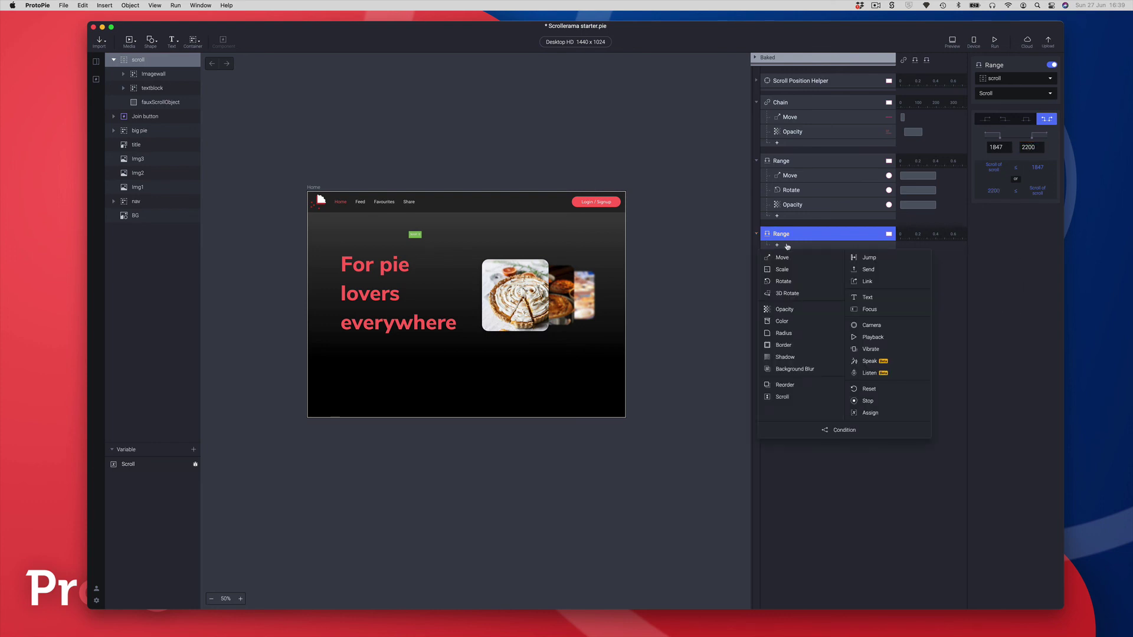
left_click(870, 390)
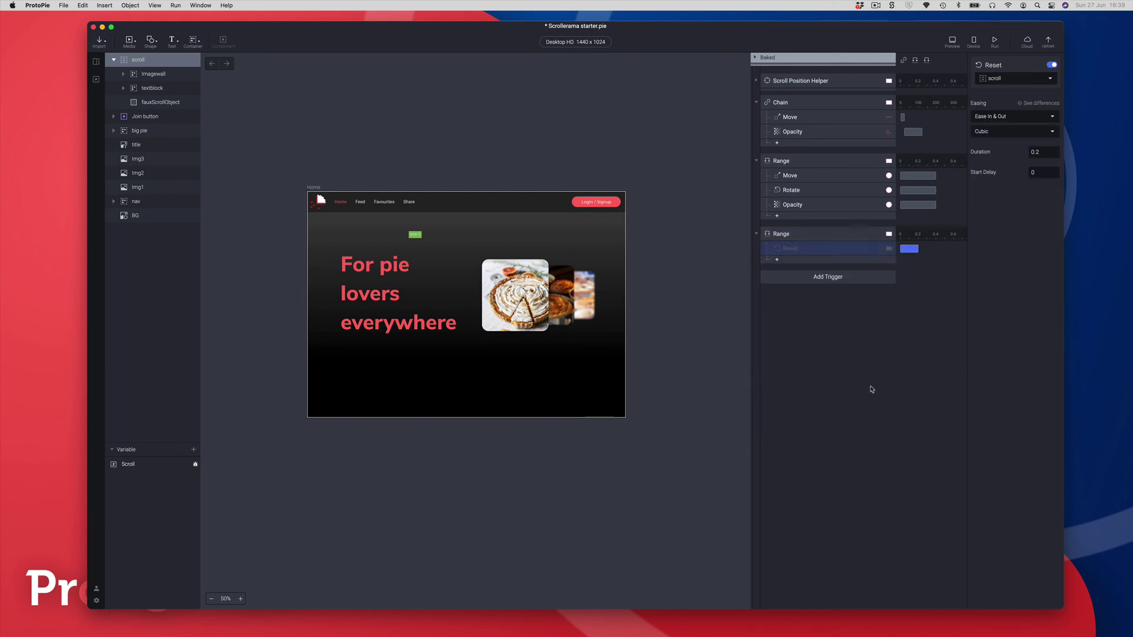
left_click(991, 79)
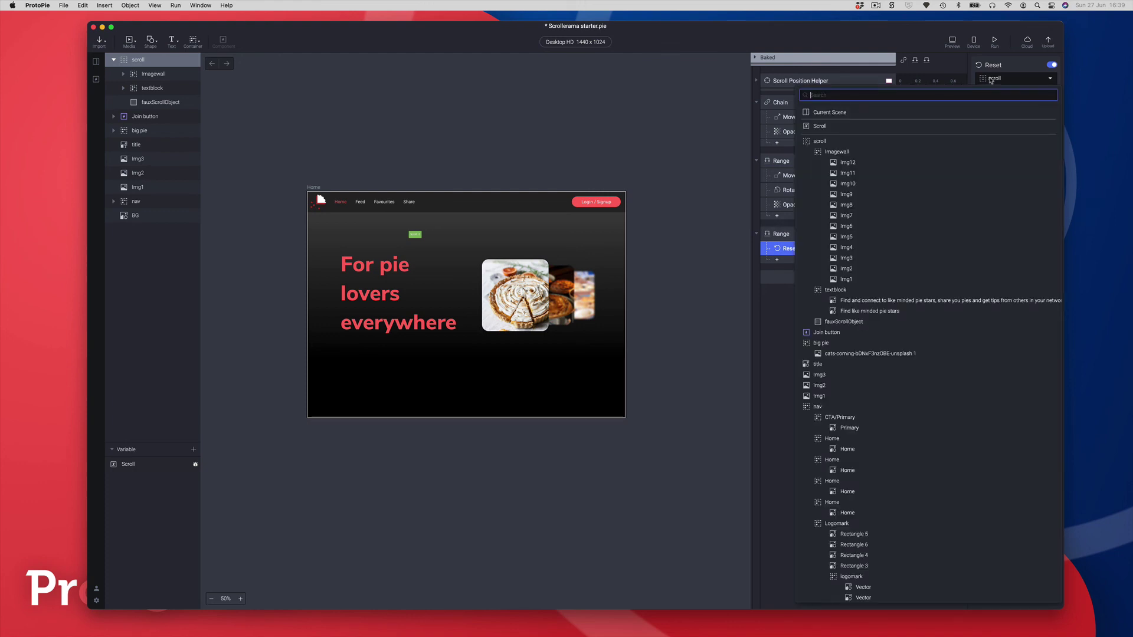
type("big")
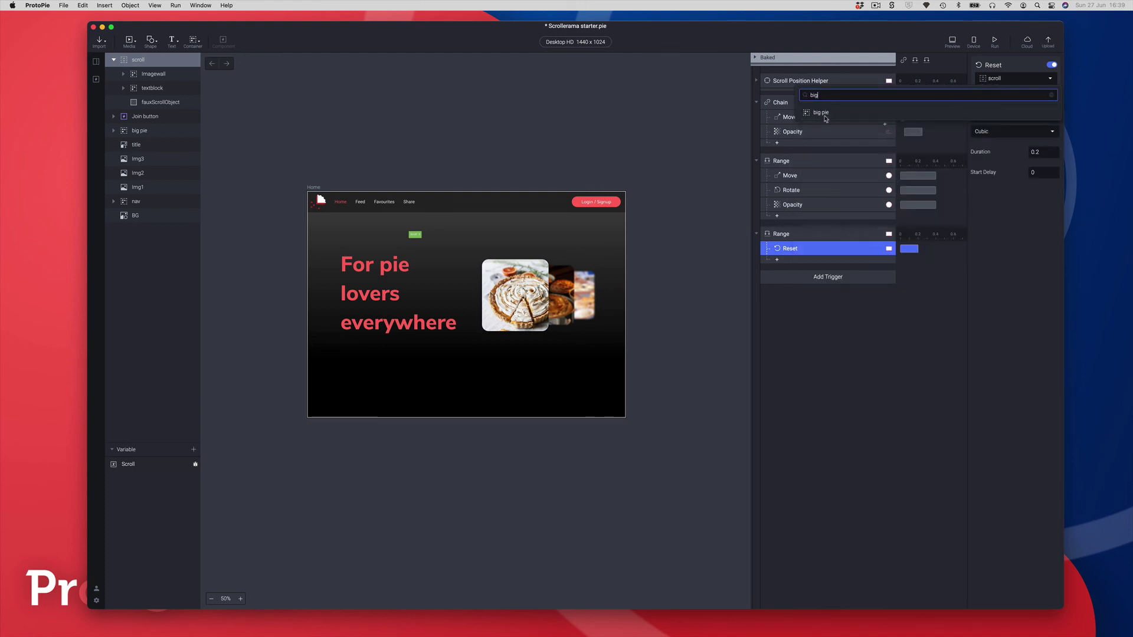
left_click(824, 118)
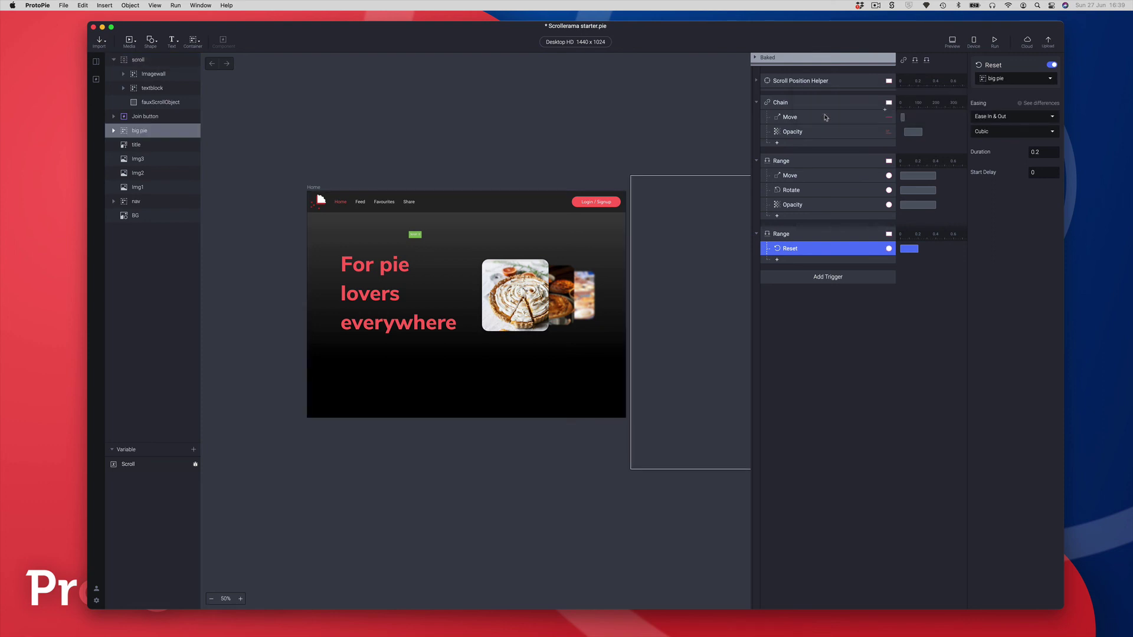
left_click(1045, 151)
key("Return")
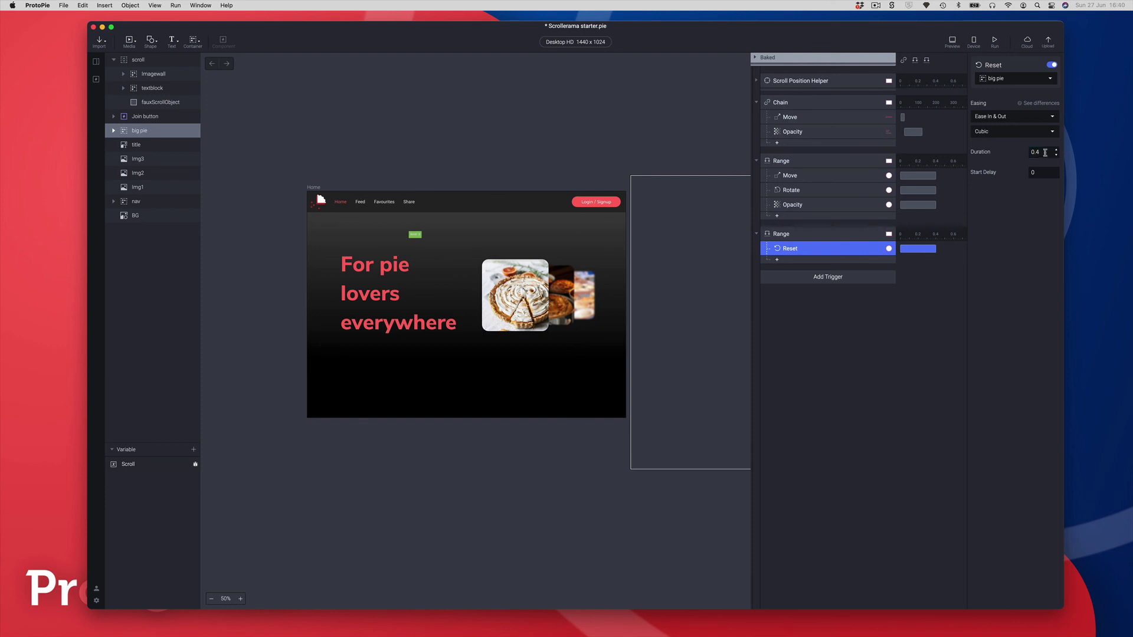
Preview the prototype and scroll down to the text block and back up to check that big pie resets.
left_click(951, 41)
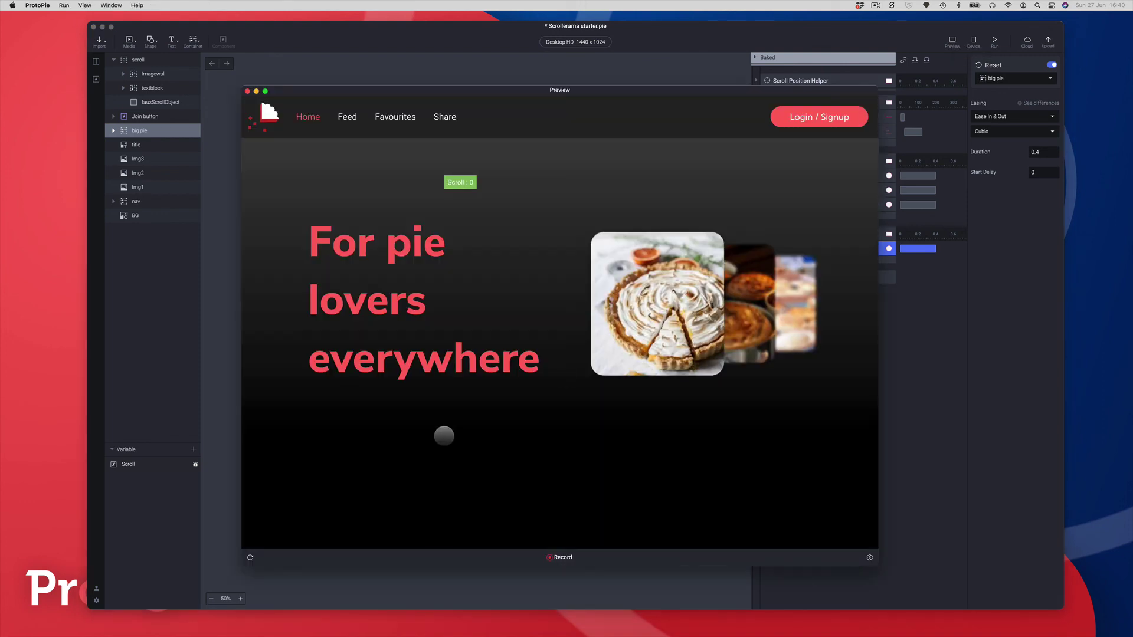
scroll(480, 425, "down", 5)
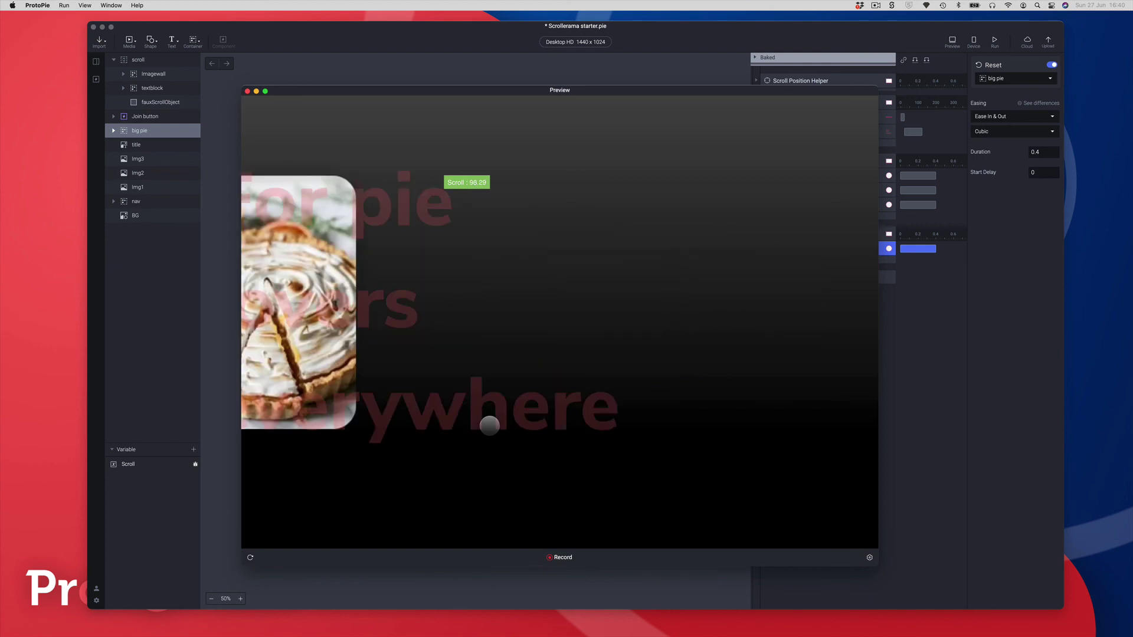
scroll(489, 425, "down", 2)
scroll(489, 425, "down", 20)
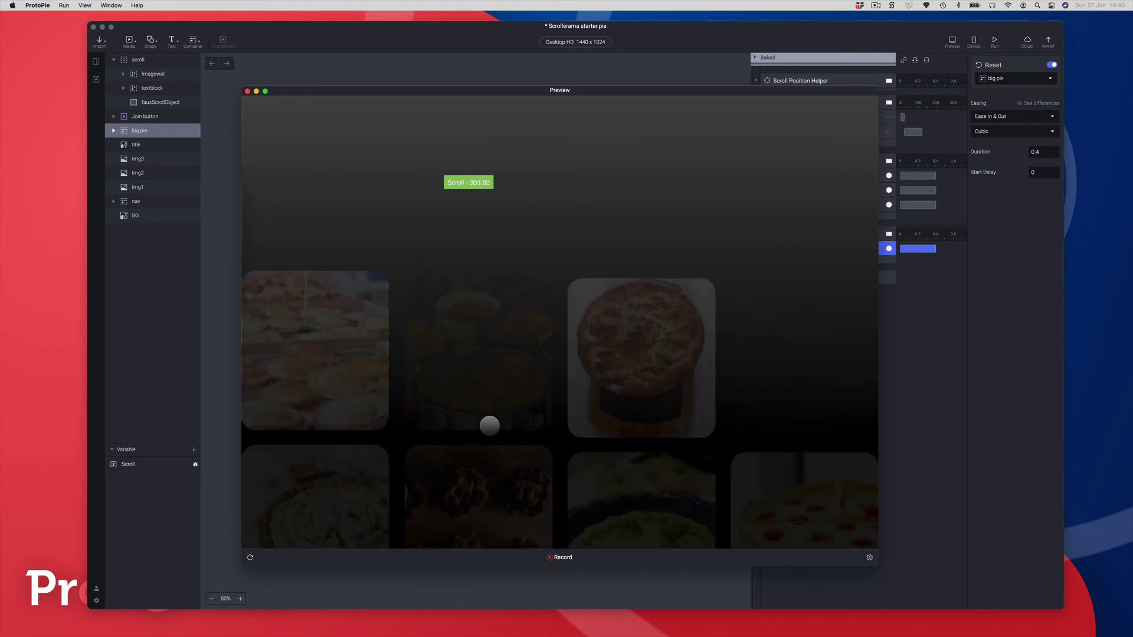
scroll(489, 425, "down", 20)
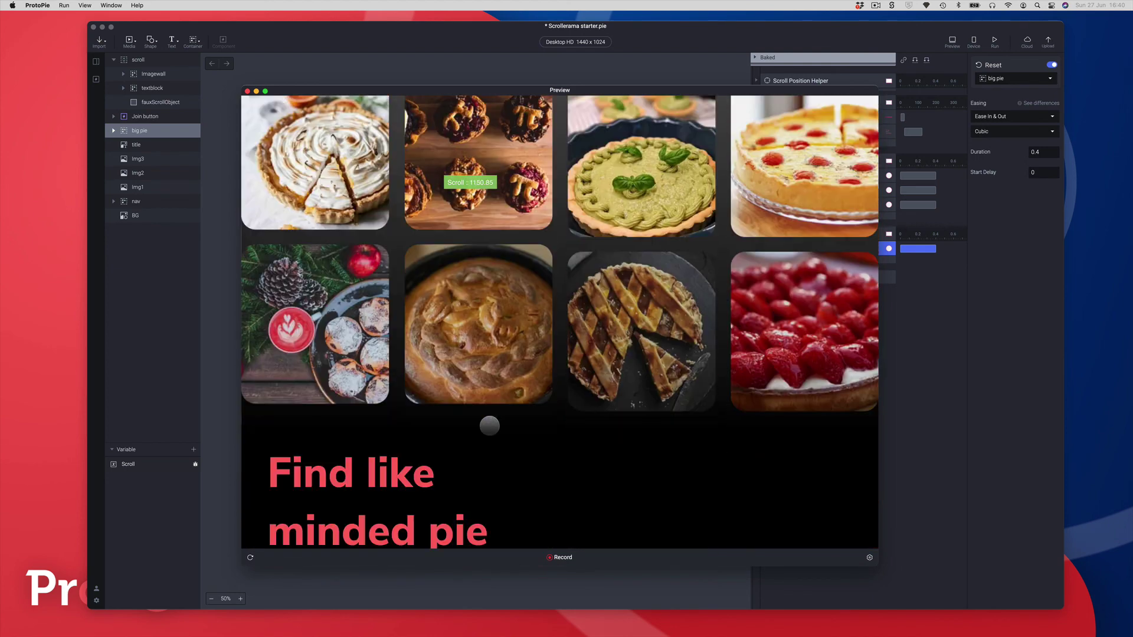
scroll(489, 425, "down", 12)
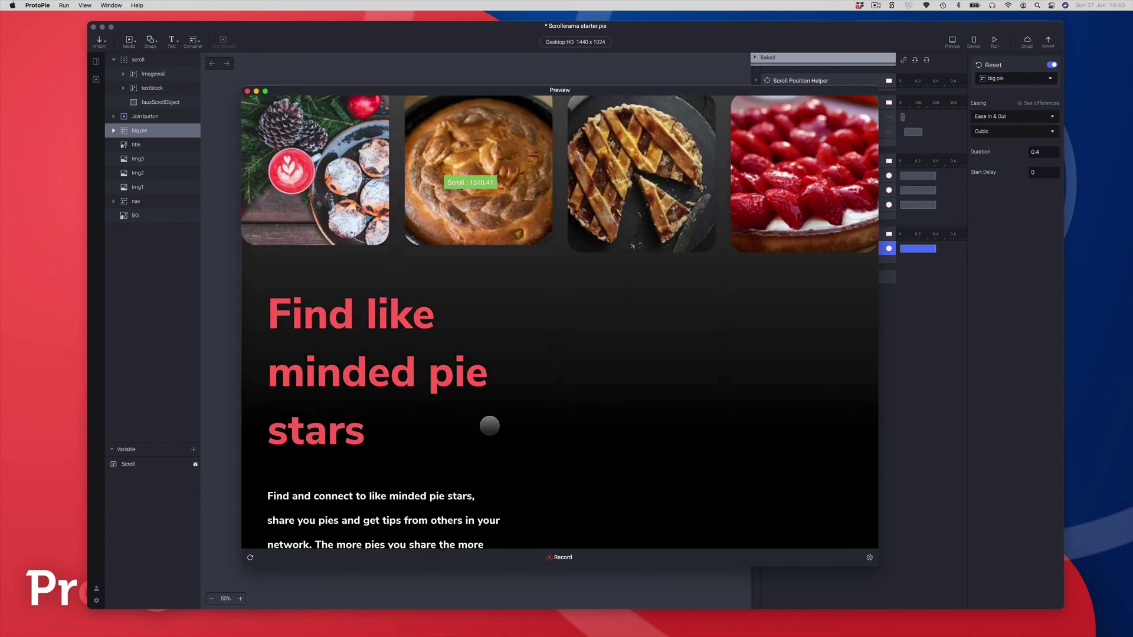
scroll(489, 425, "down", 15)
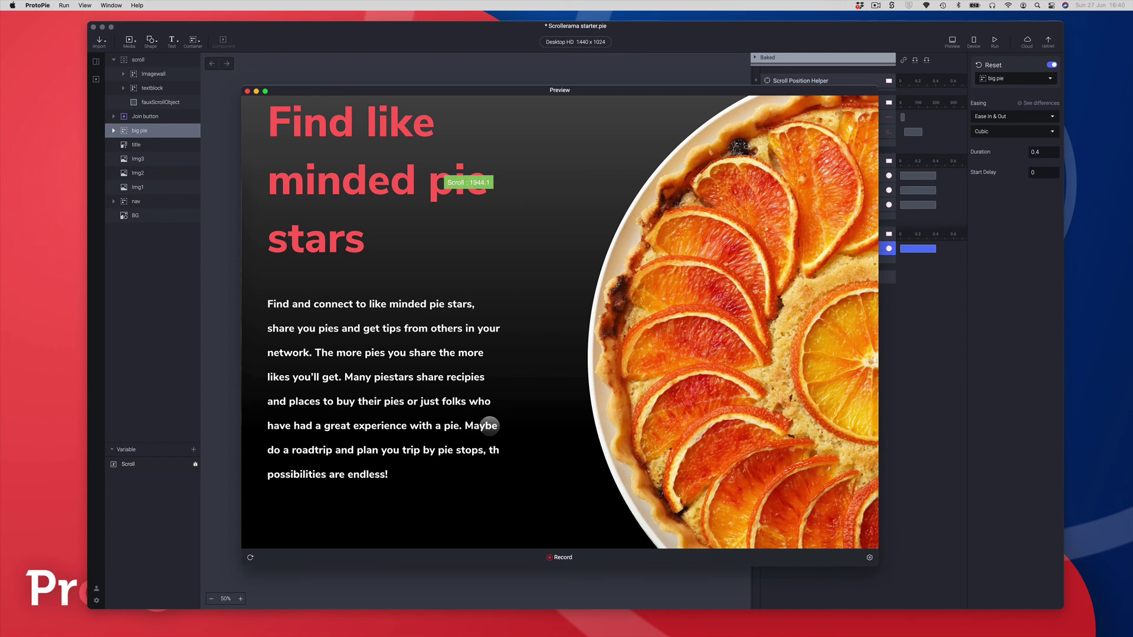
scroll(489, 425, "up", 7)
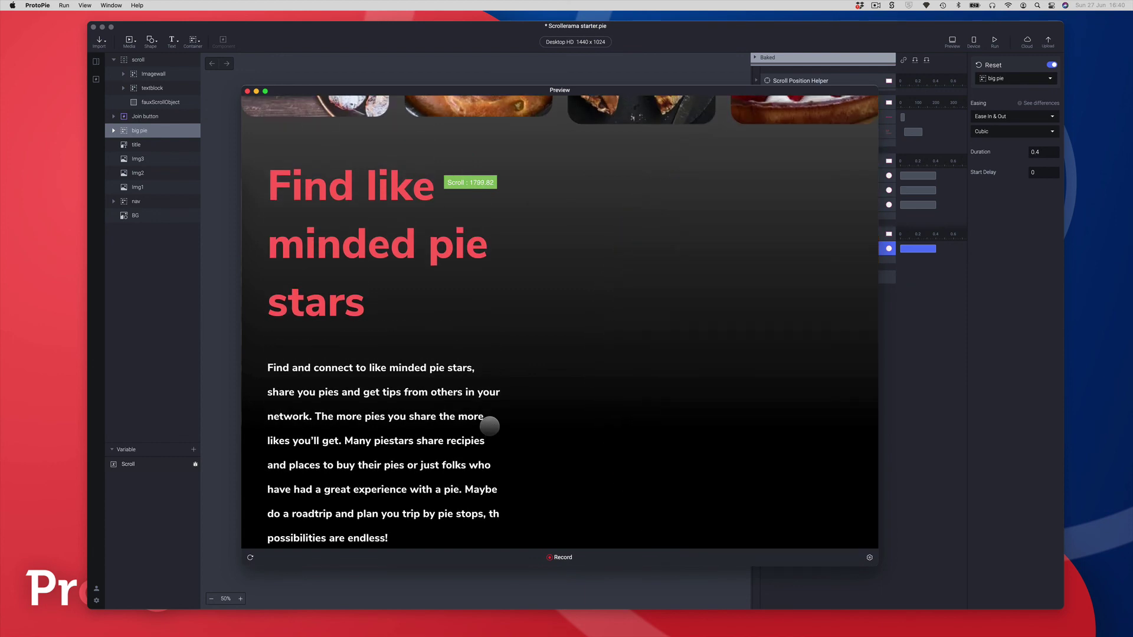
Scroll the preview across the text block once more to check big pie's reveal and reset, and close the preview.
scroll(489, 425, "down", 2)
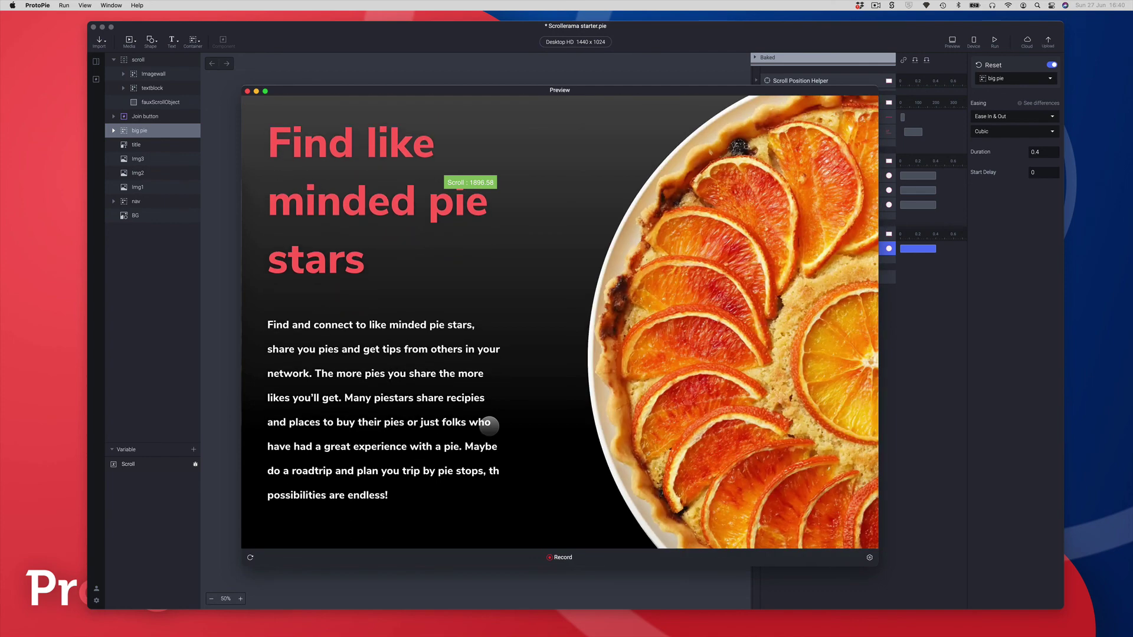
scroll(489, 425, "up", 2)
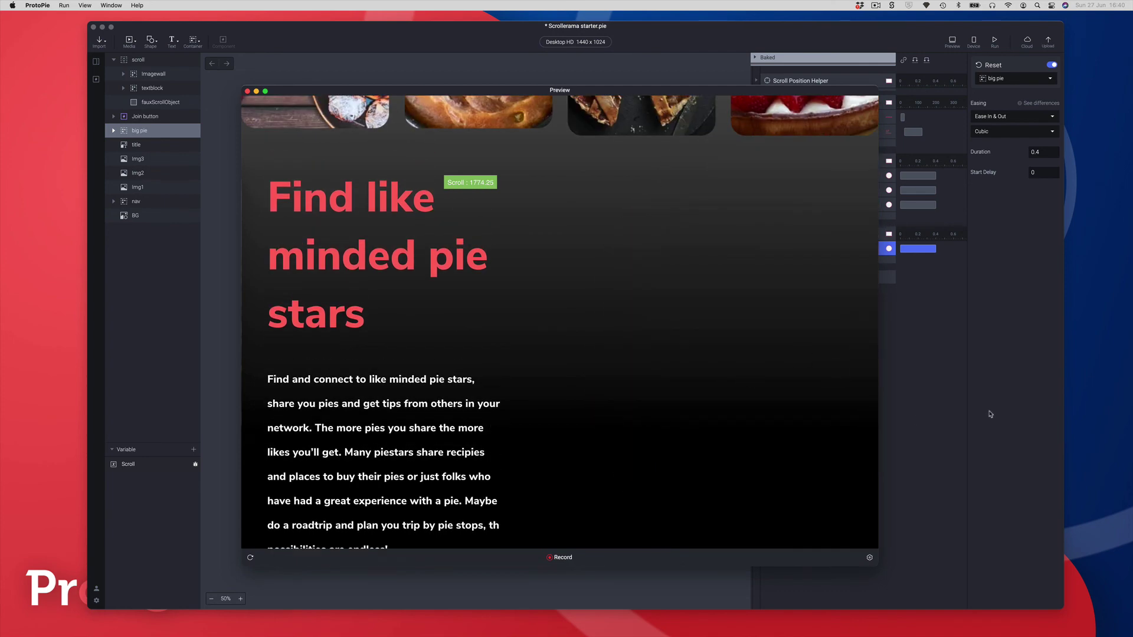
key("super+w")
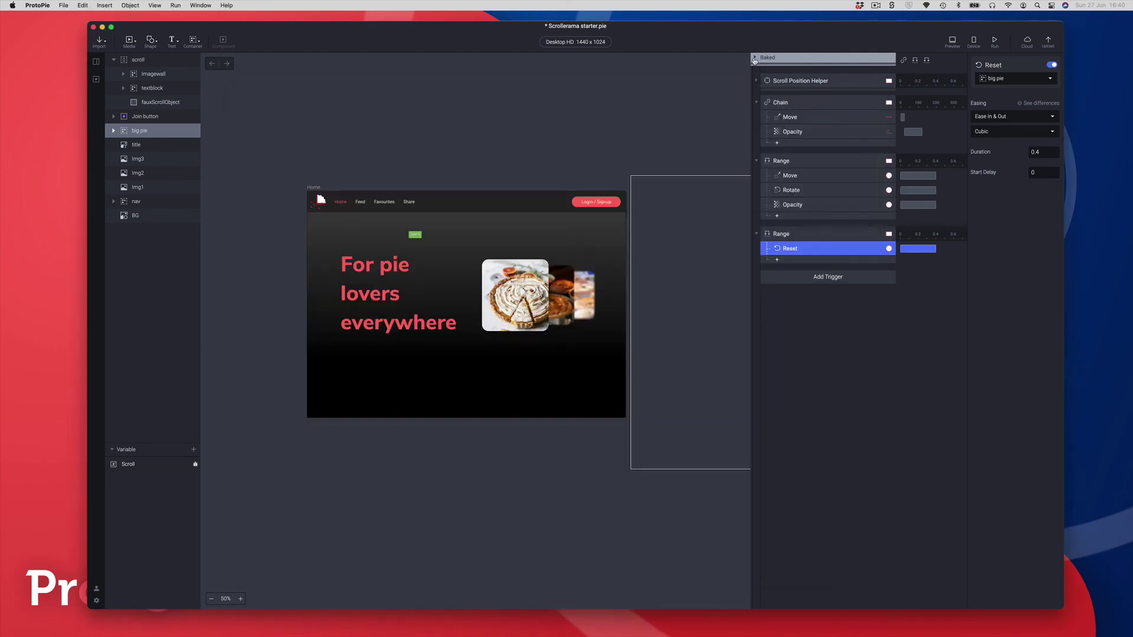
Enable the disabled Show Join Button and Hide Join Button triggers in the Baked group.
left_click(755, 59)
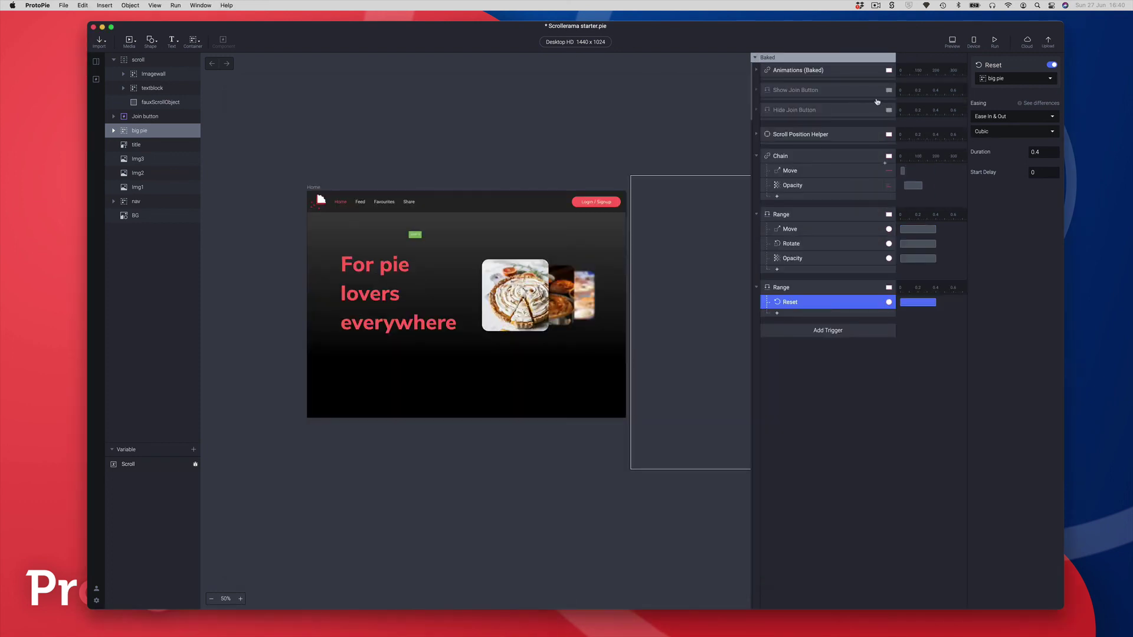
left_click(826, 92)
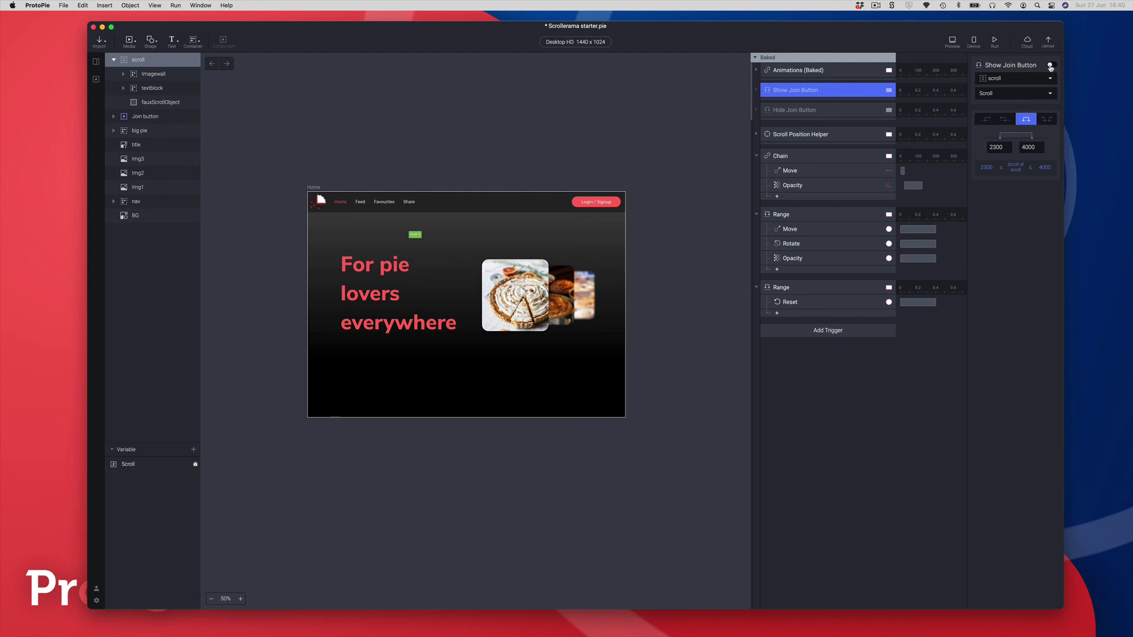
left_click(814, 113)
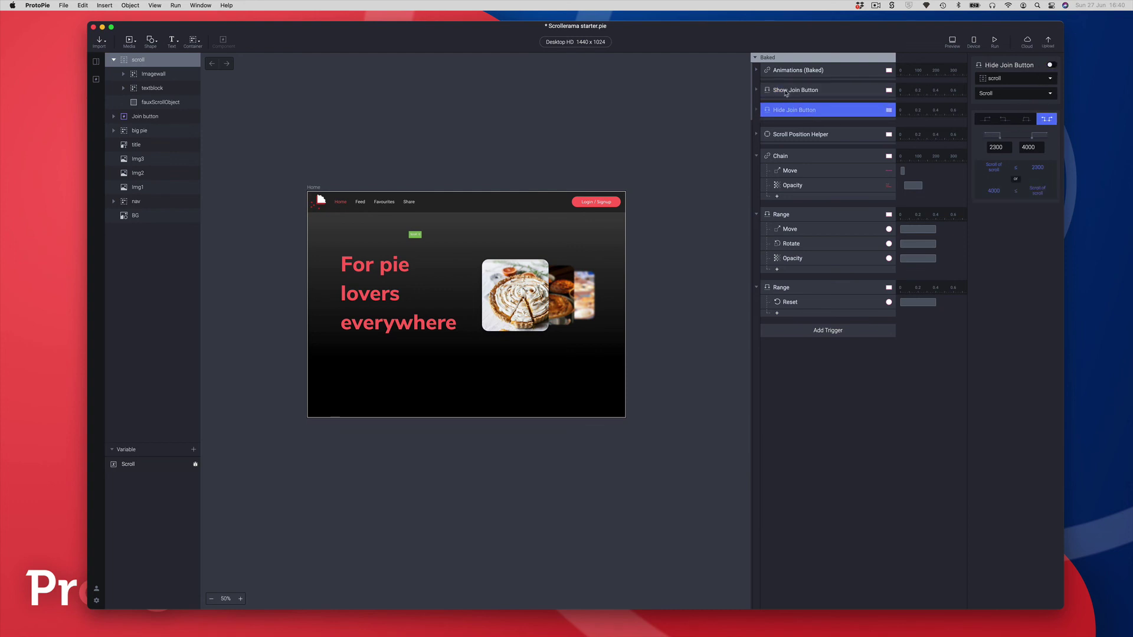
left_click(1052, 65)
Preview the prototype and scroll through the whole page to check the Join Now button past the text block.
left_click(951, 41)
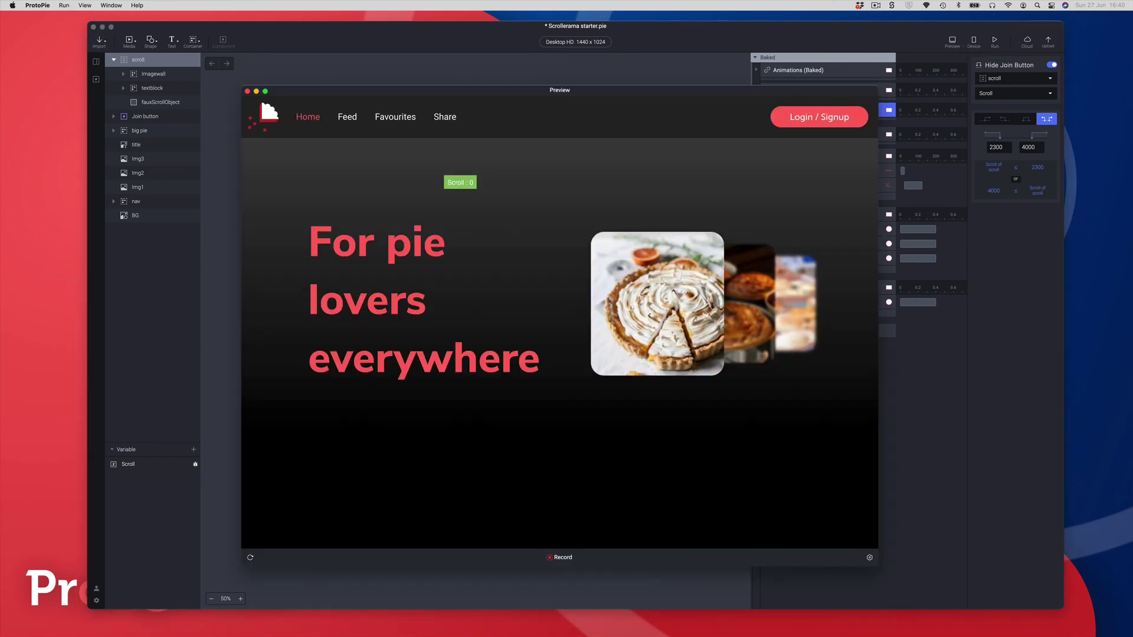
scroll(555, 285, "down", 1)
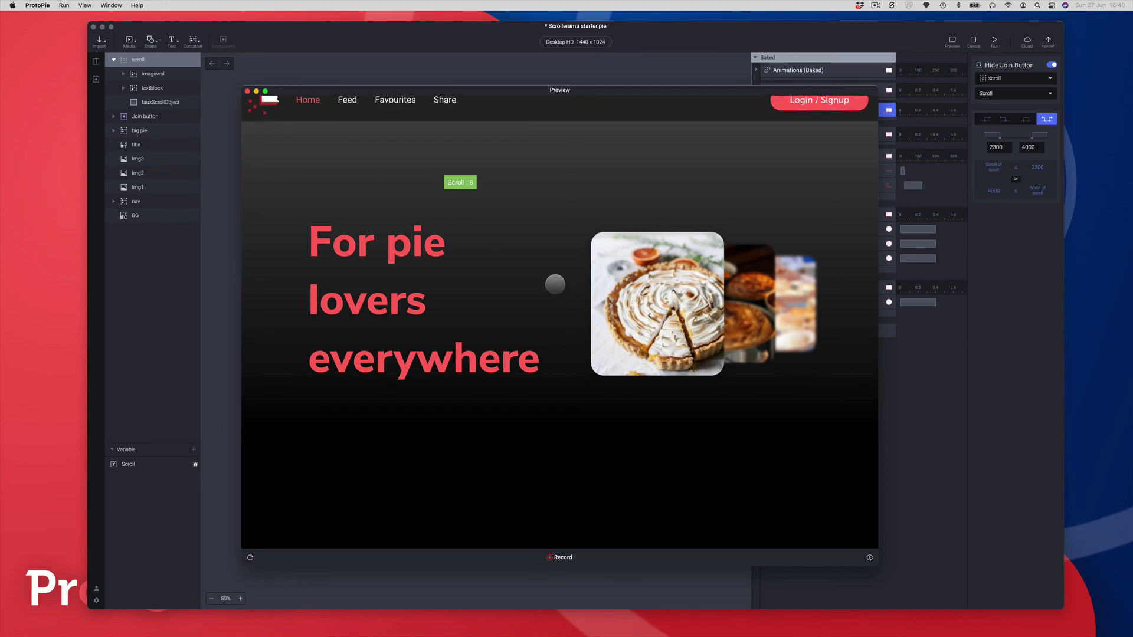
scroll(554, 284, "down", 10)
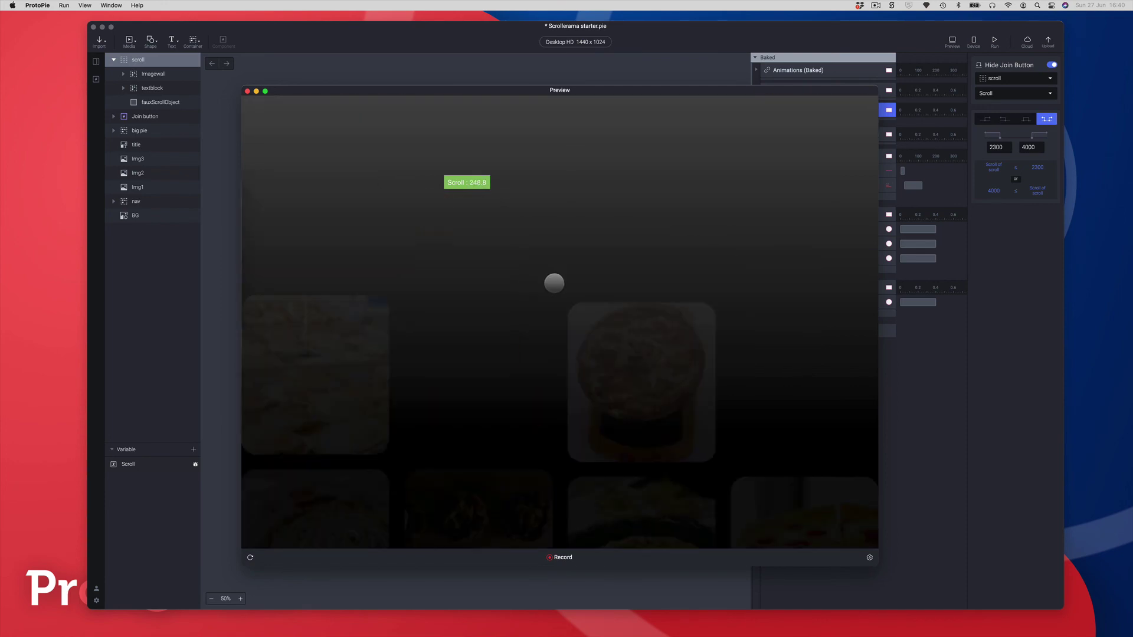
scroll(553, 283, "down", 15)
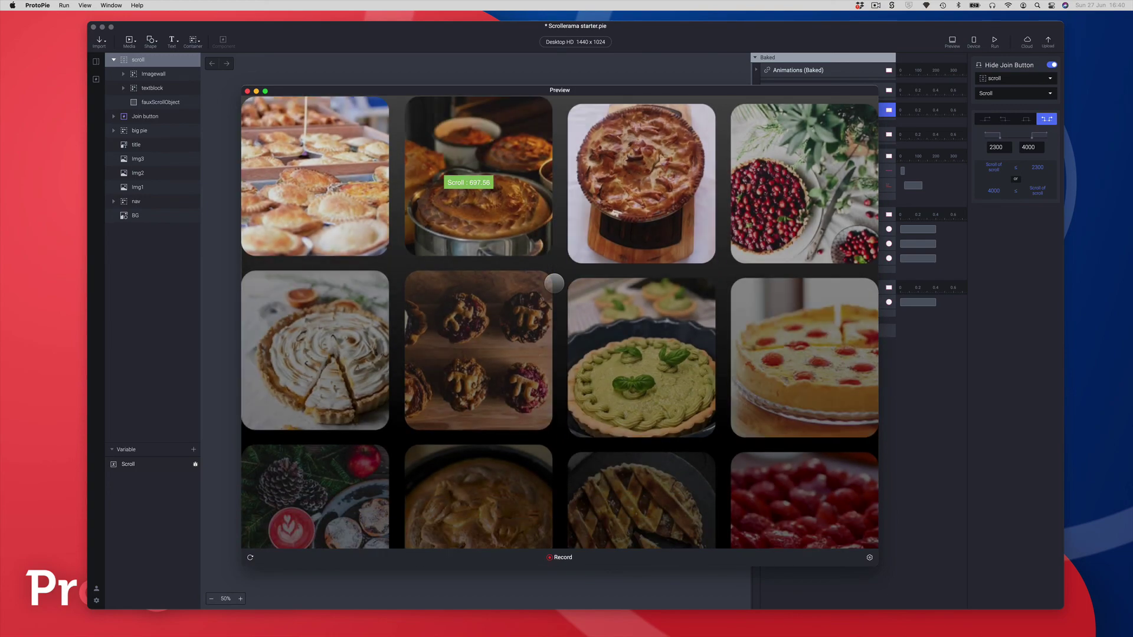
scroll(554, 283, "down", 20)
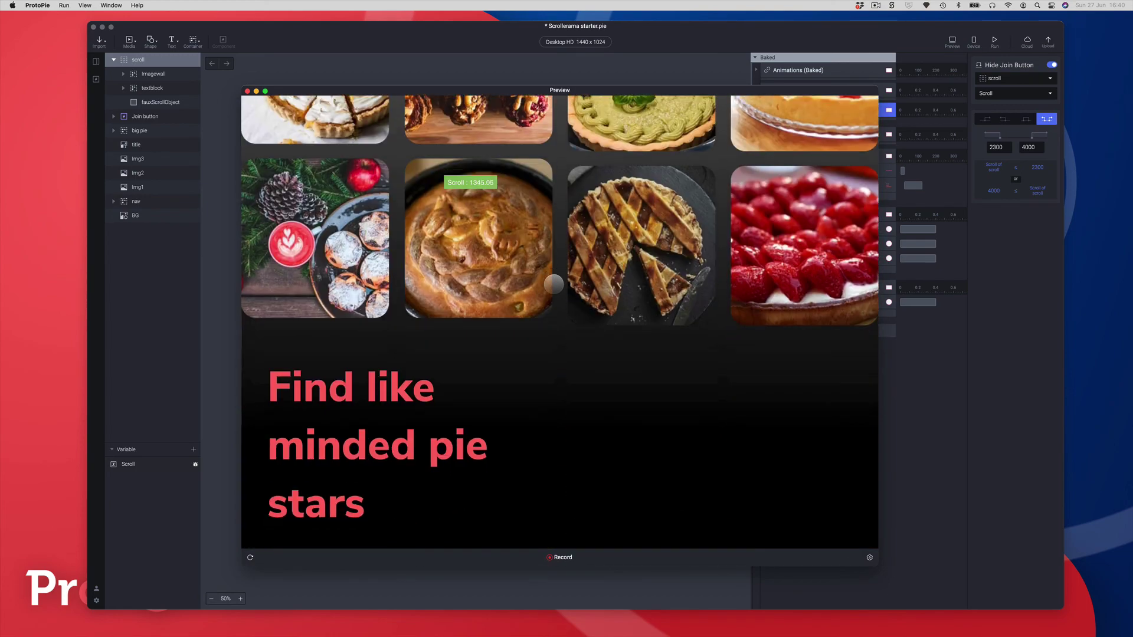
scroll(553, 284, "down", 15)
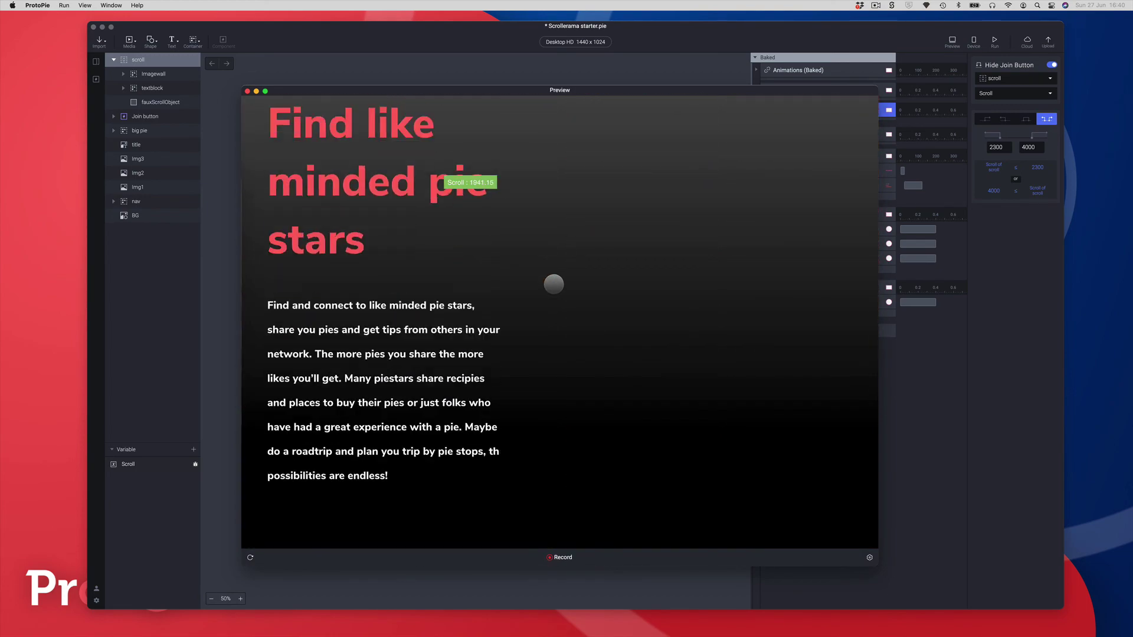
scroll(553, 284, "down", 15)
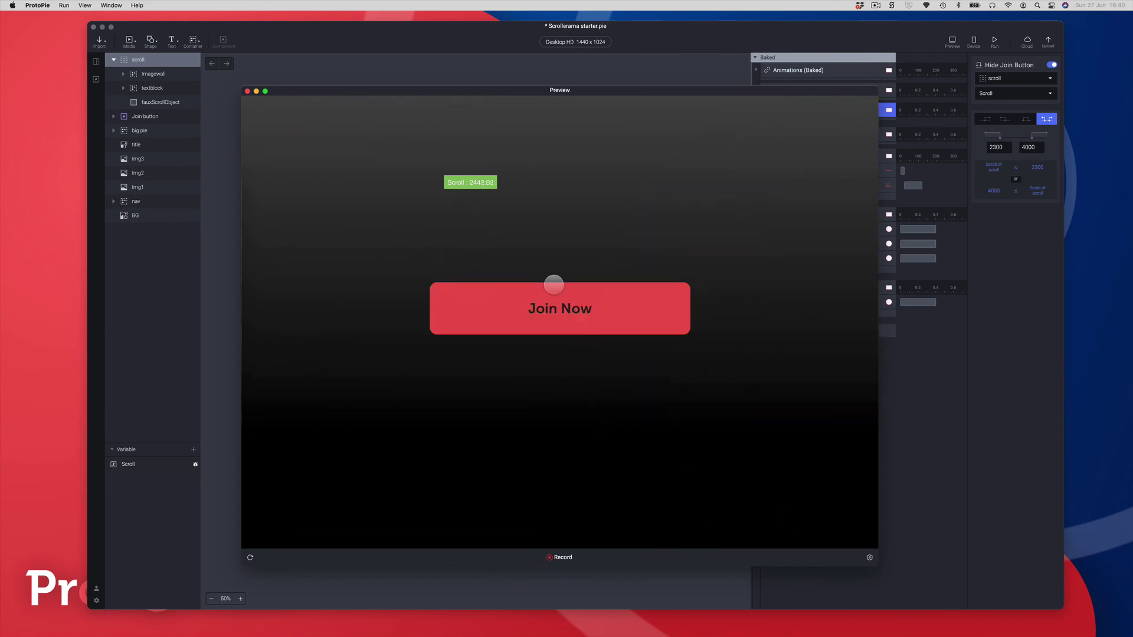
scroll(554, 285, "down", 2)
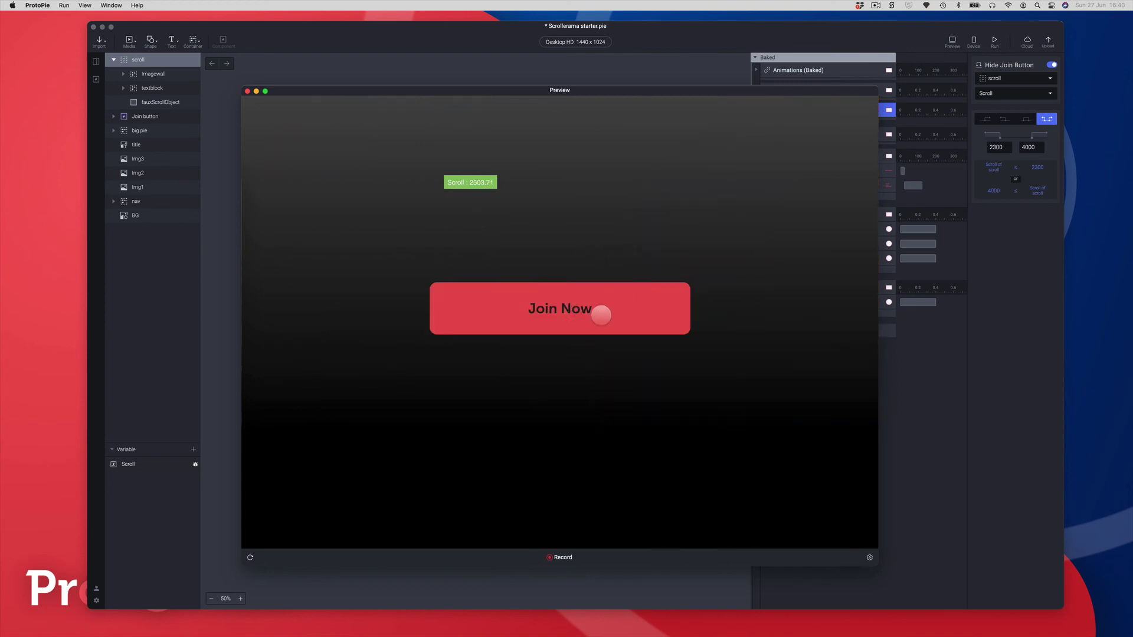